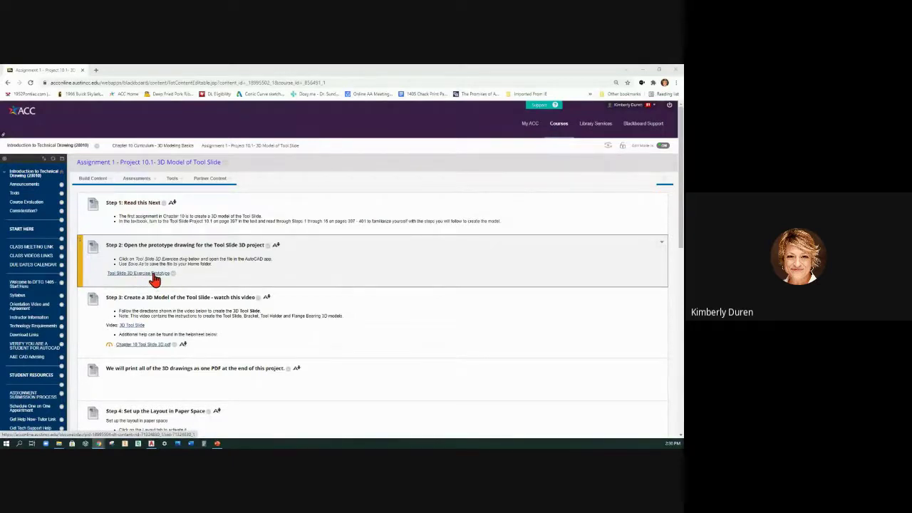
# Download the Tool Slide 3D Exercise Prototype drawing and choose the 1-F21 1405 folder inside 1-WORK as its destination.
pyautogui.click(154, 274)
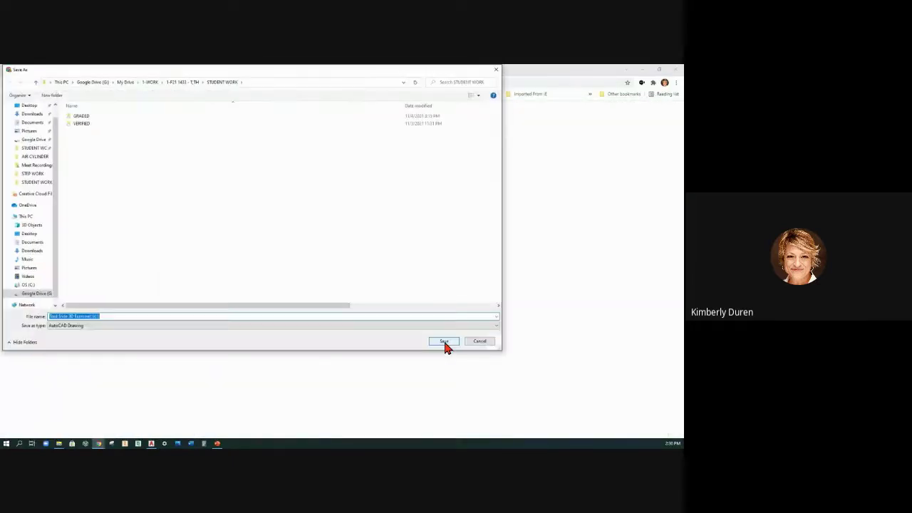
pyautogui.click(150, 83)
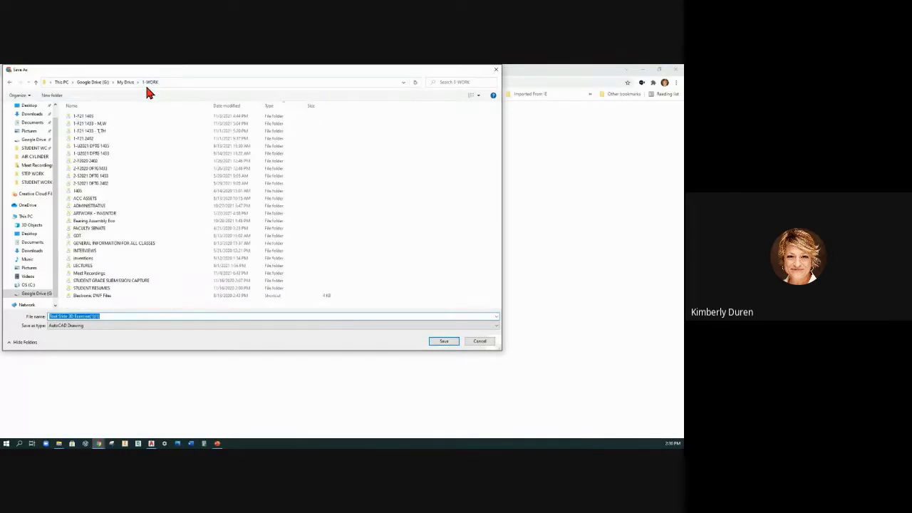
pyautogui.doubleClick(87, 116)
# Shorten the download's file name to Tool Slide 3D and save it.
pyautogui.click(71, 317)
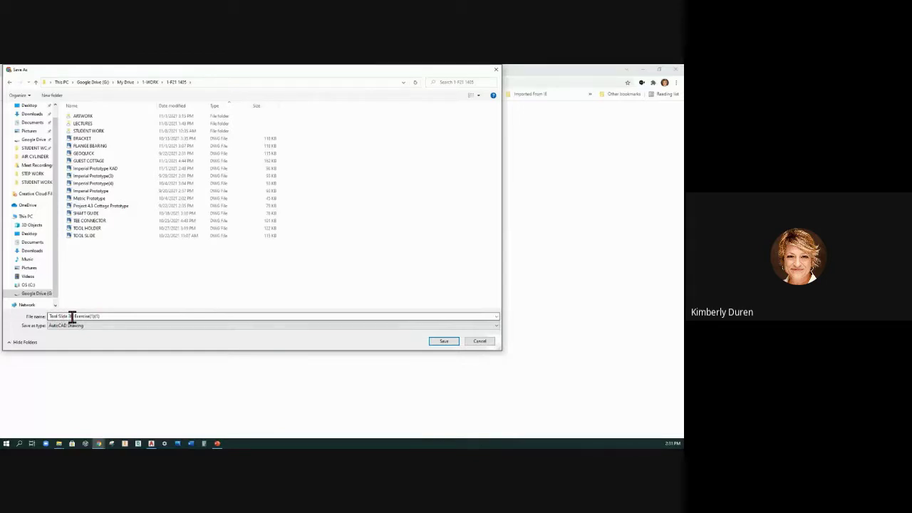
pyautogui.moveTo(102, 317); pyautogui.dragTo(89, 315)
pyautogui.hotkey('ctrl', 'a')
pyautogui.click(104, 316)
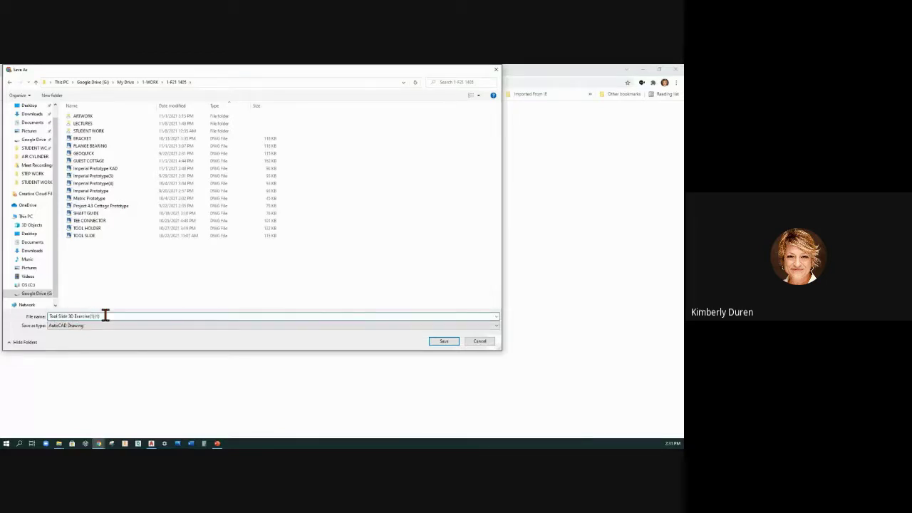
pyautogui.moveTo(102, 316); pyautogui.dragTo(91, 316)
pyautogui.press('BackSpace')
pyautogui.moveTo(97, 316); pyautogui.dragTo(75, 316)
pyautogui.press('BackSpace')
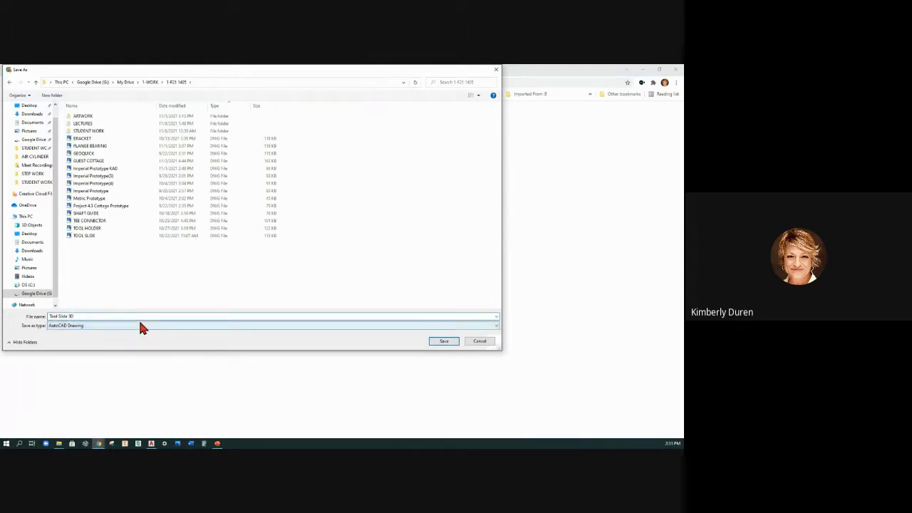
pyautogui.click(442, 341)
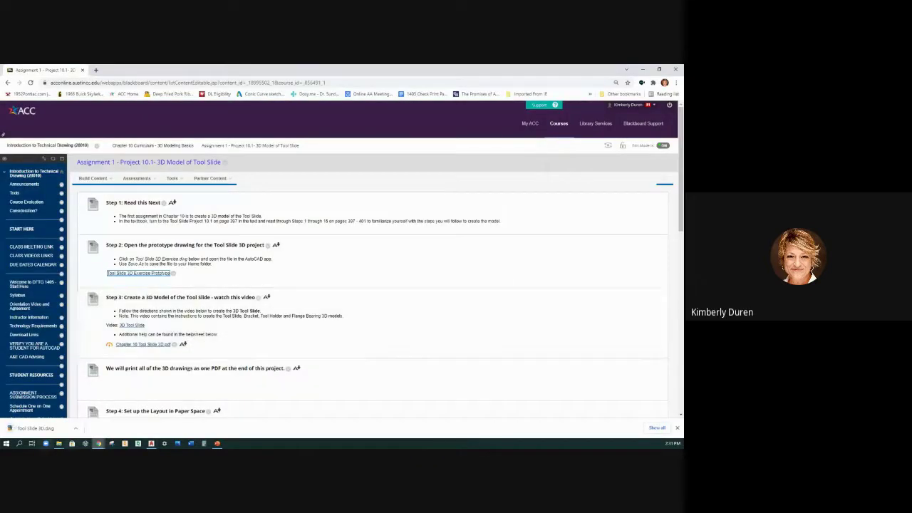
# Switch to AutoCAD, open the Tool Slide 3D drawing and close the Tool Palettes and Blocks palettes.
pyautogui.click(151, 443)
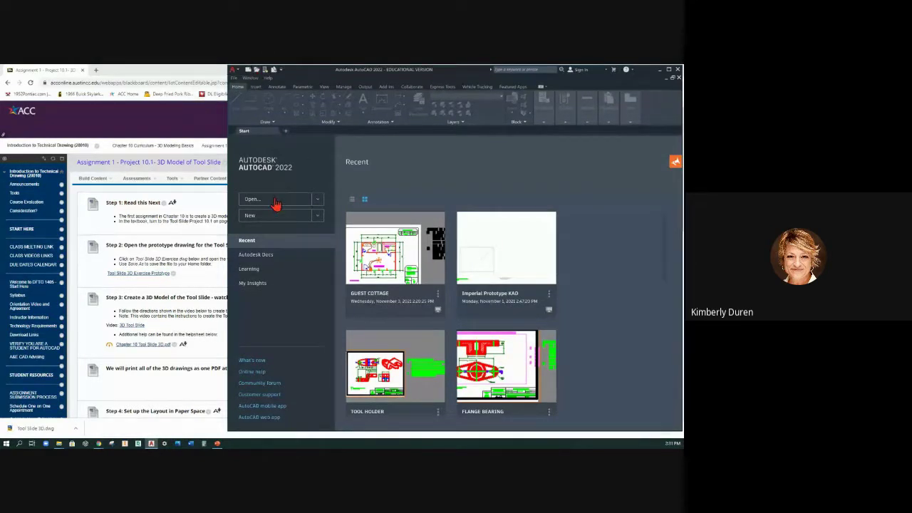
pyautogui.click(257, 71)
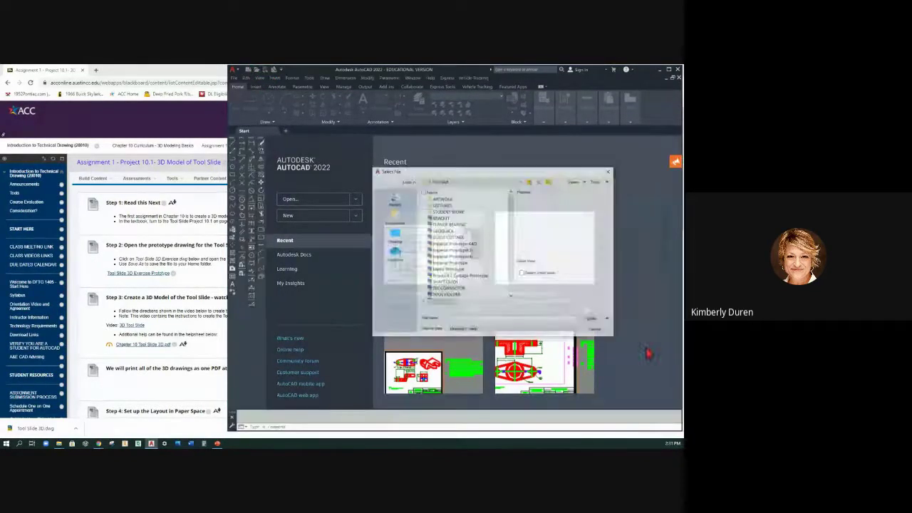
pyautogui.scroll(-1, 476, 285)
pyautogui.doubleClick(448, 288)
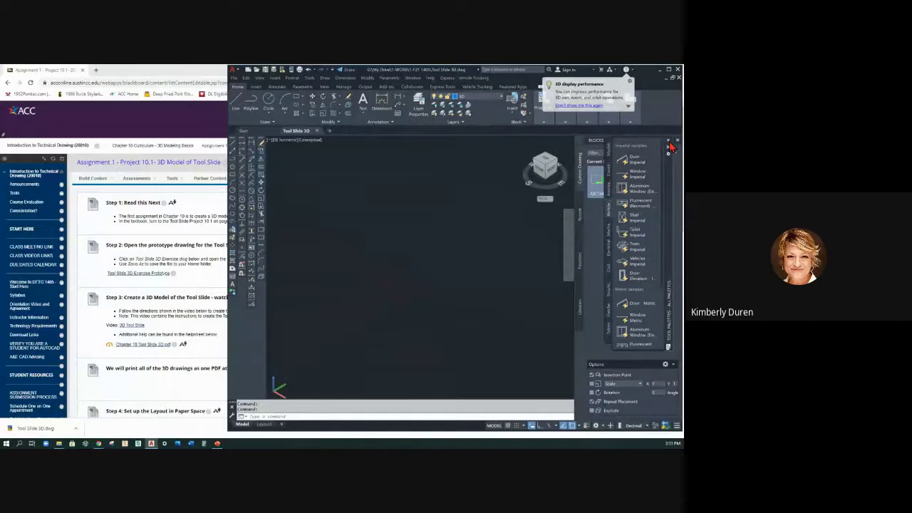
pyautogui.click(668, 142)
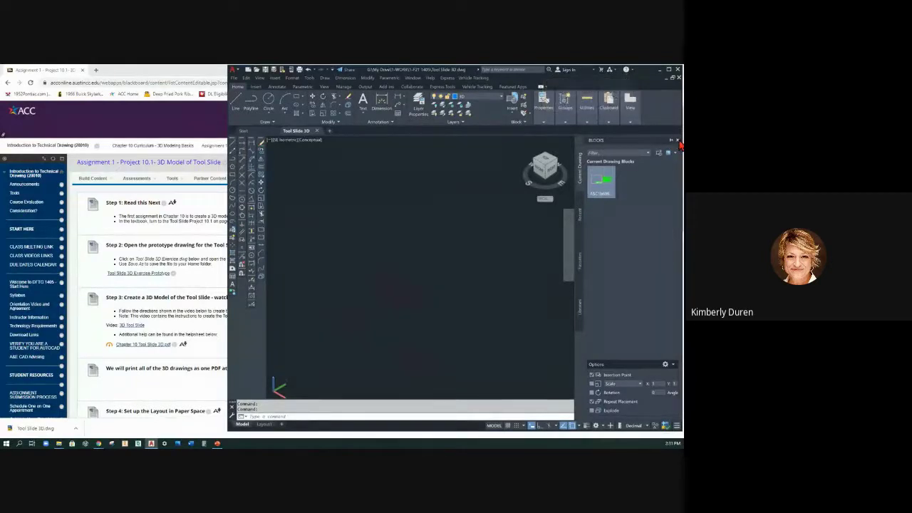
pyautogui.click(678, 141)
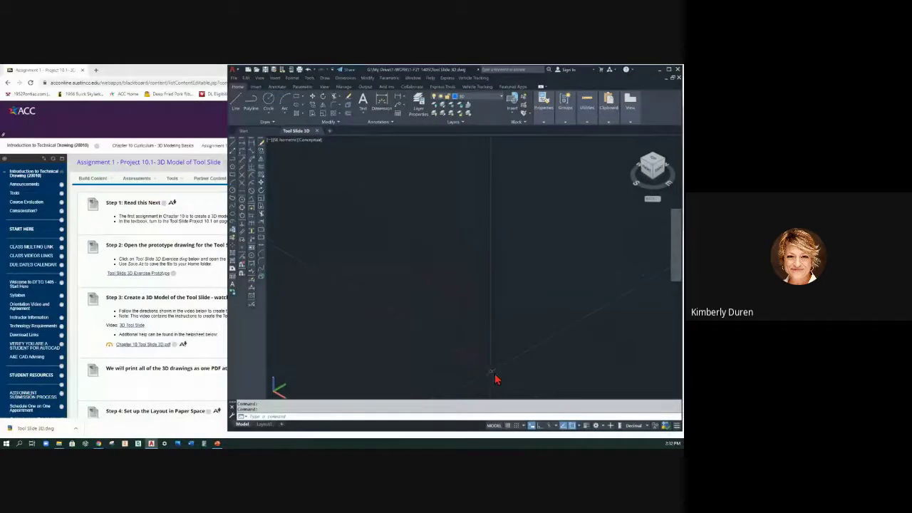
# Switch the workspace from the 2D layout to 3D Modeling.
pyautogui.click(596, 427)
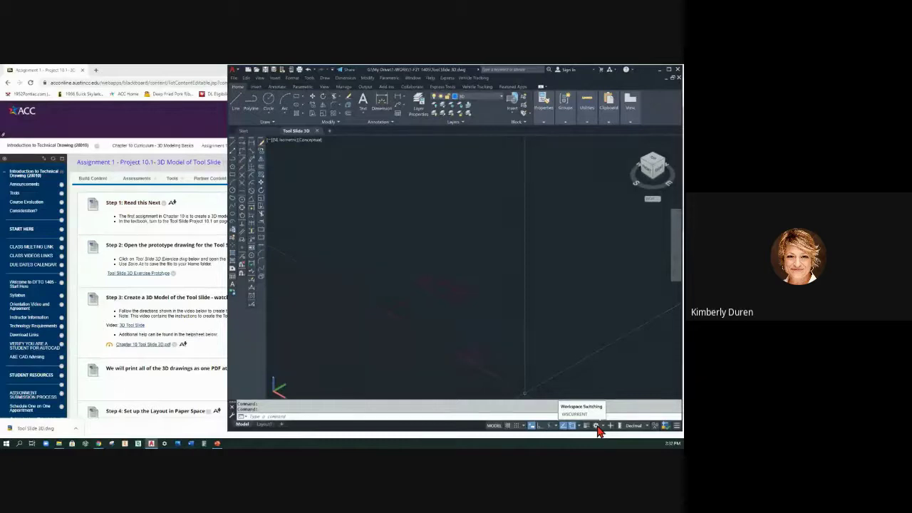
pyautogui.click(600, 426)
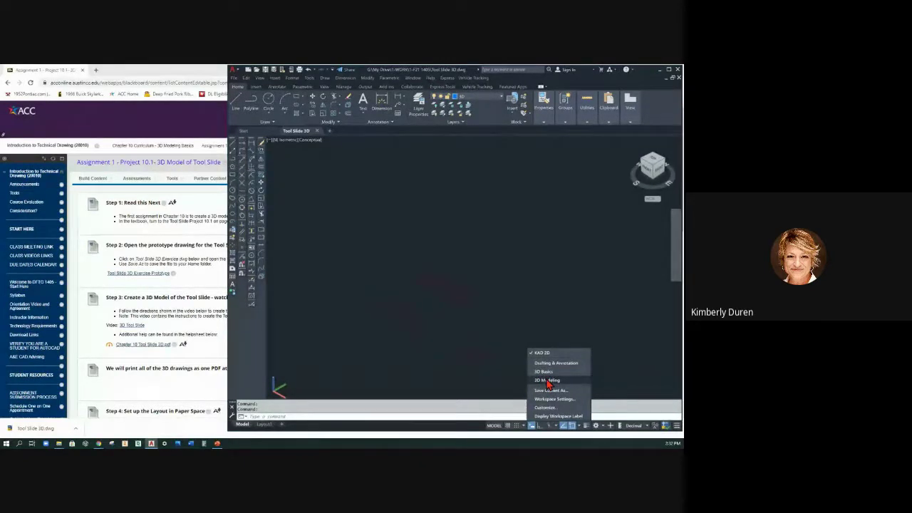
pyautogui.click(547, 380)
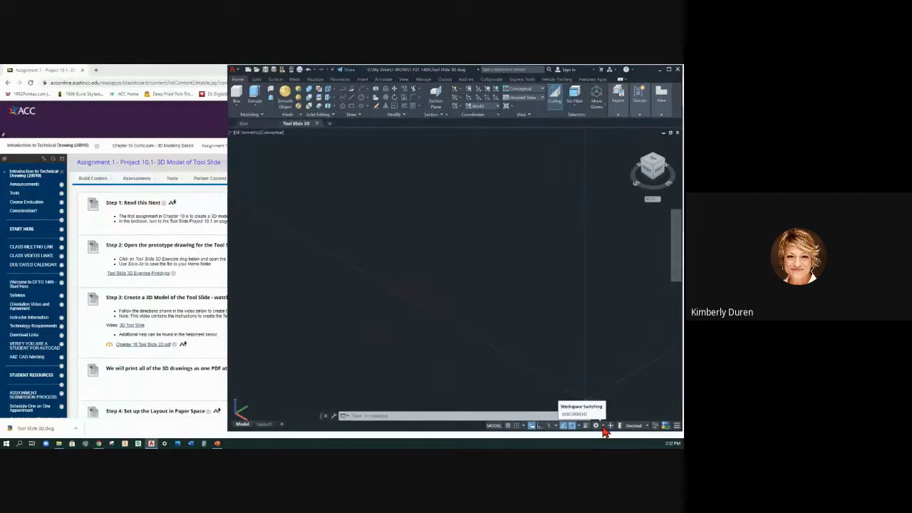
# Switch the workspace to KAD 2D and back to 3D Modeling.
pyautogui.click(596, 427)
pyautogui.click(556, 354)
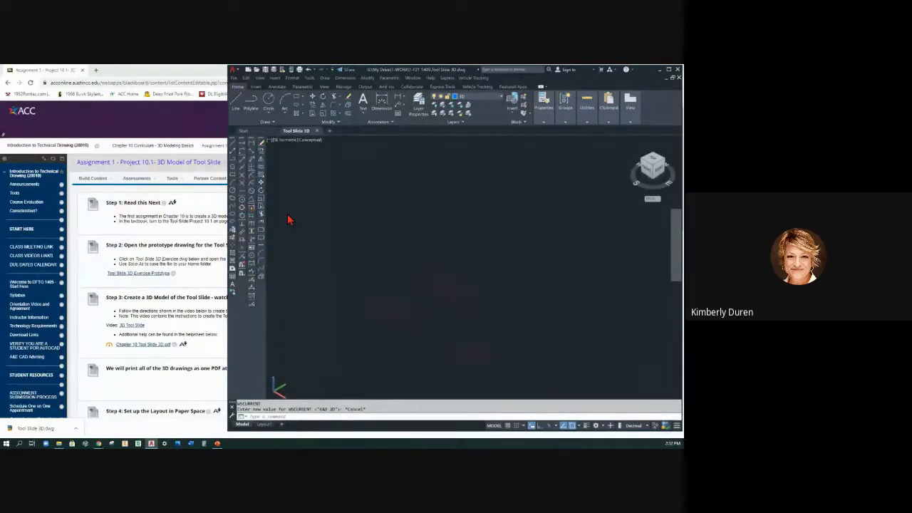
pyautogui.click(600, 426)
pyautogui.click(564, 381)
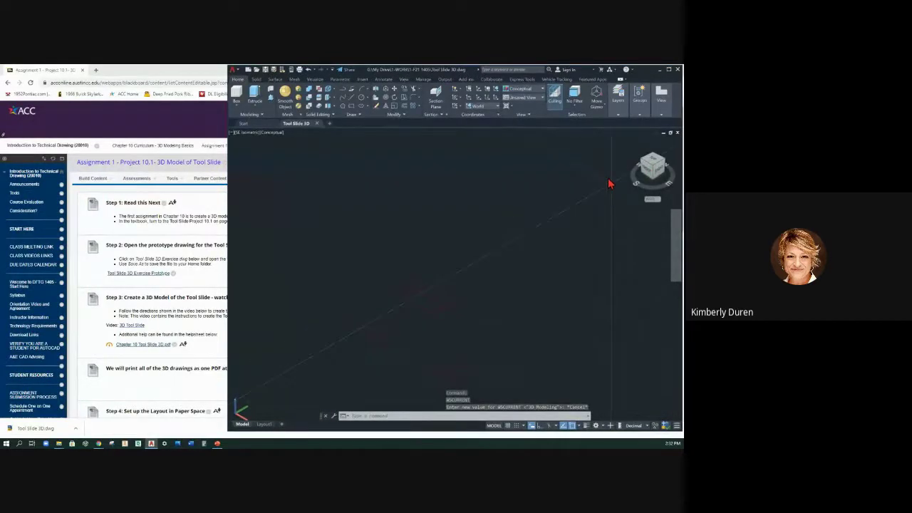
# Rotate the drawing through isometric and custom views to the Top view, and dock the command line beneath the drawing area.
pyautogui.click(643, 165)
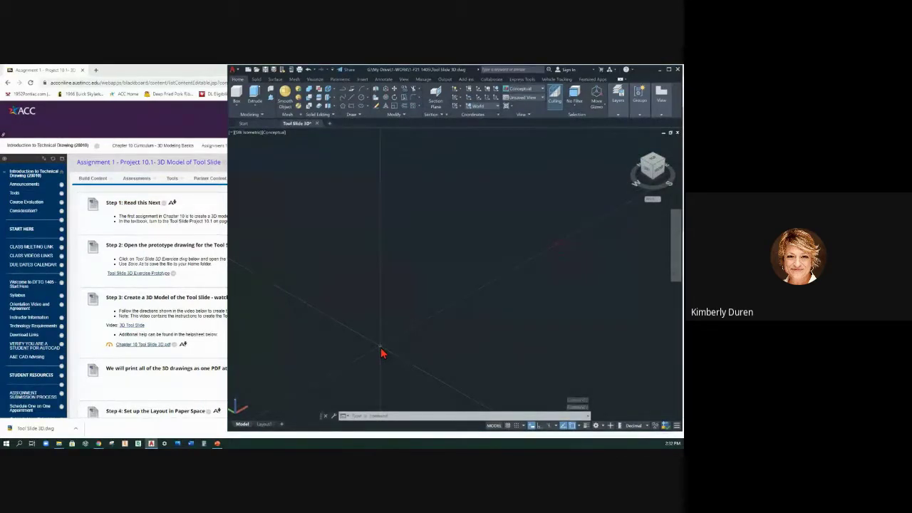
pyautogui.moveTo(654, 186); pyautogui.dragTo(654, 186)
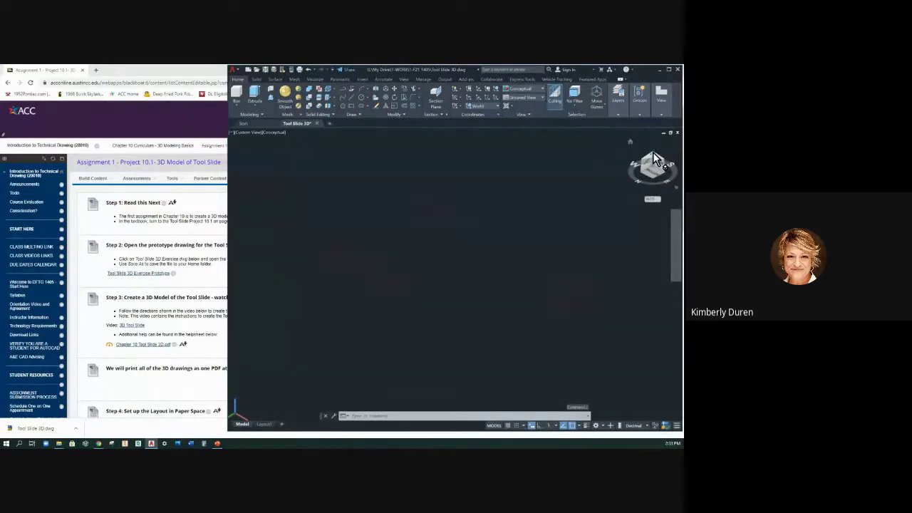
pyautogui.moveTo(653, 153); pyautogui.dragTo(618, 212)
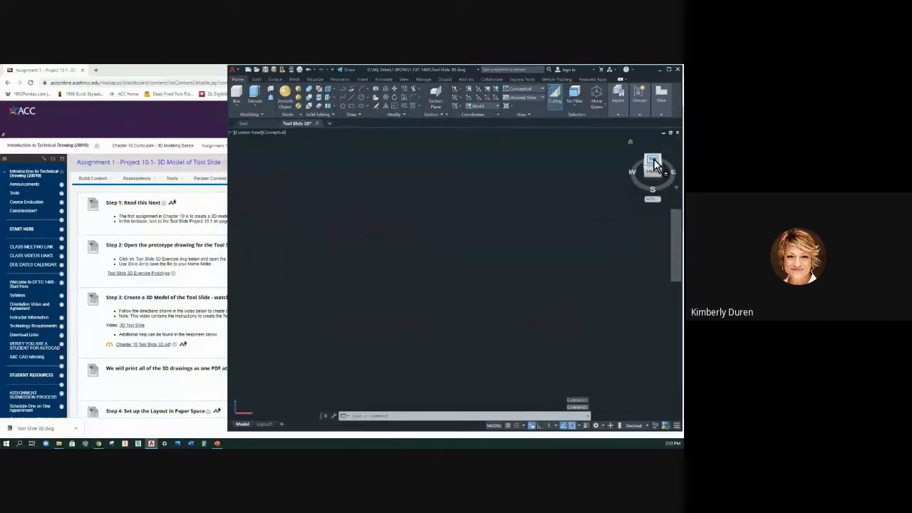
pyautogui.click(654, 163)
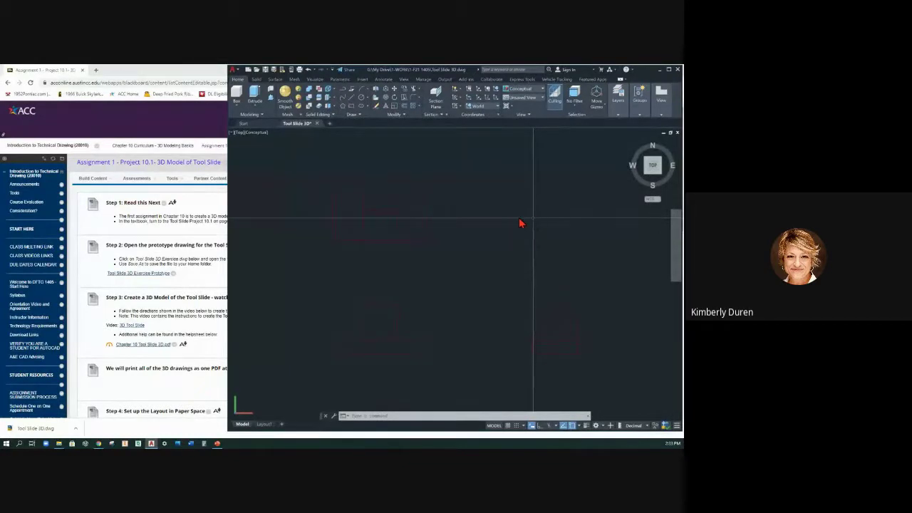
pyautogui.moveTo(320, 418); pyautogui.dragTo(297, 433)
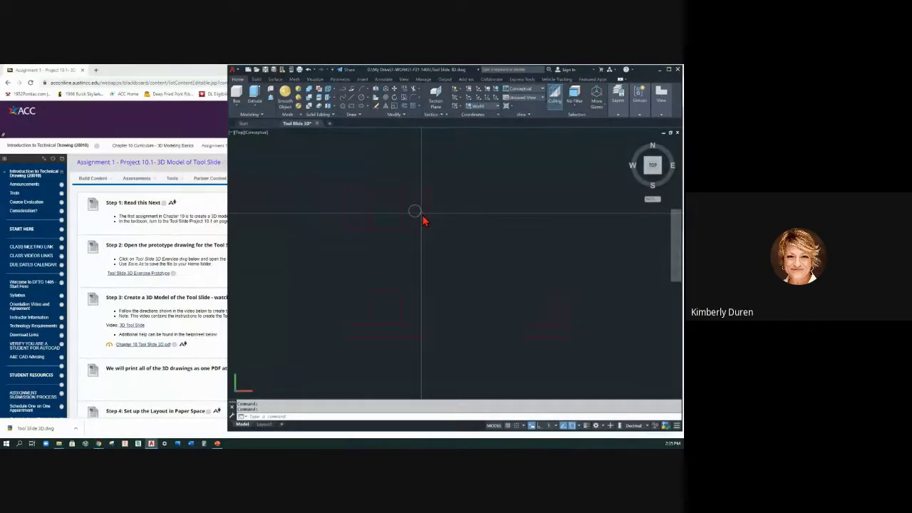
pyautogui.moveTo(358, 222)
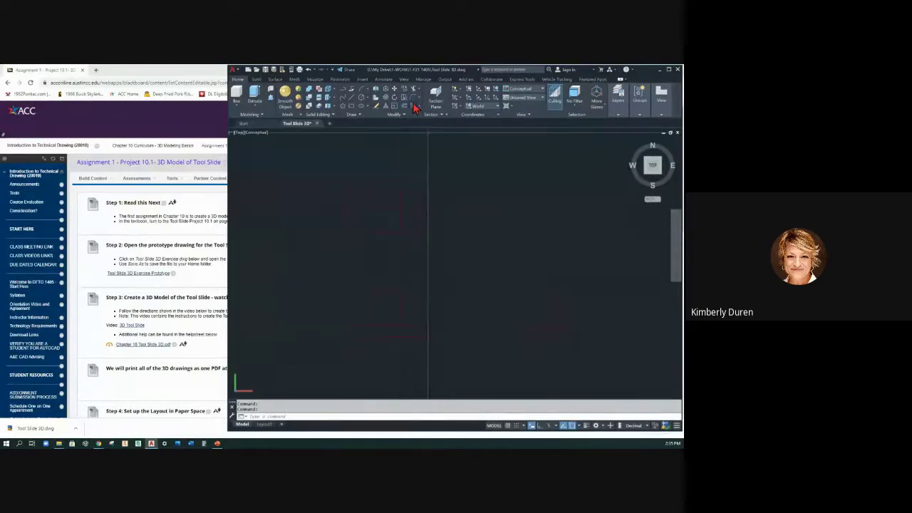
pyautogui.click(403, 80)
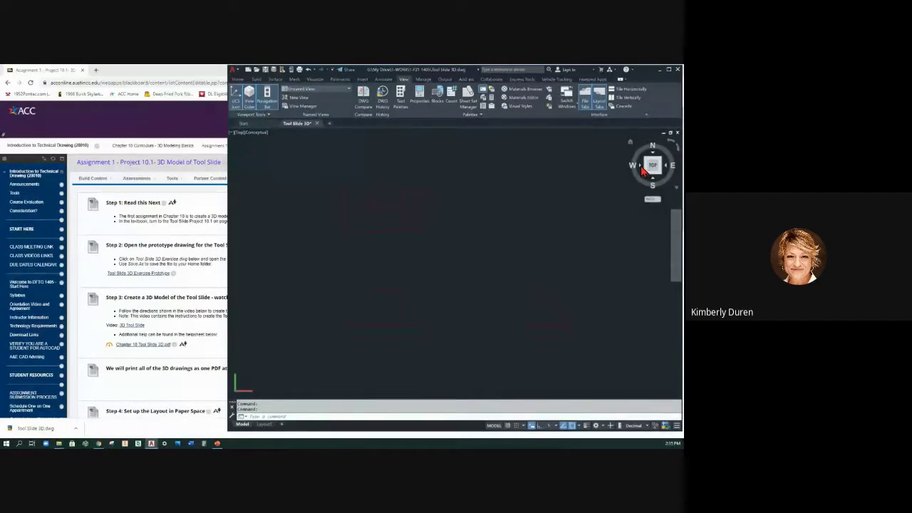
pyautogui.click(238, 80)
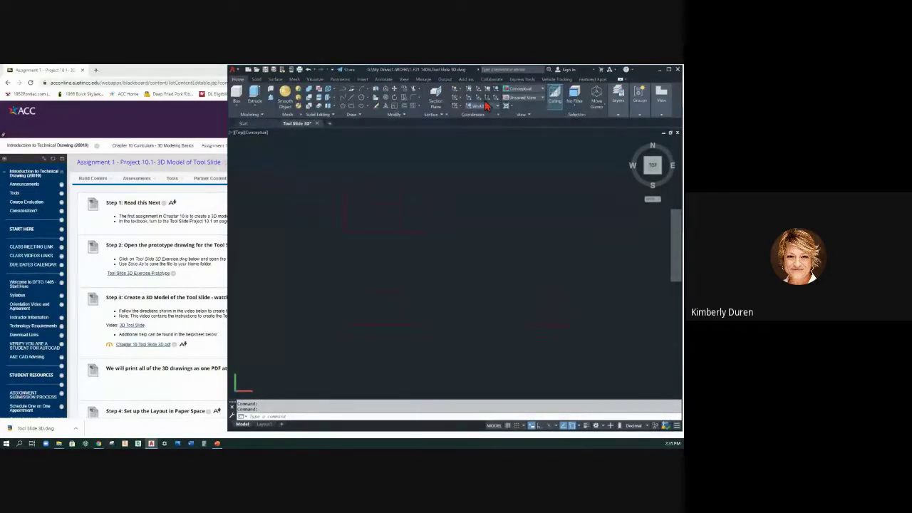
pyautogui.click(541, 90)
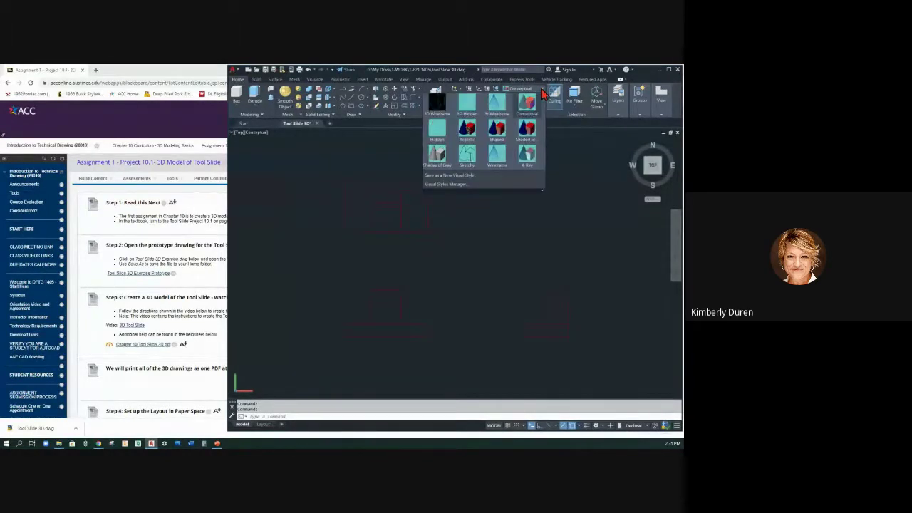
pyautogui.click(541, 90)
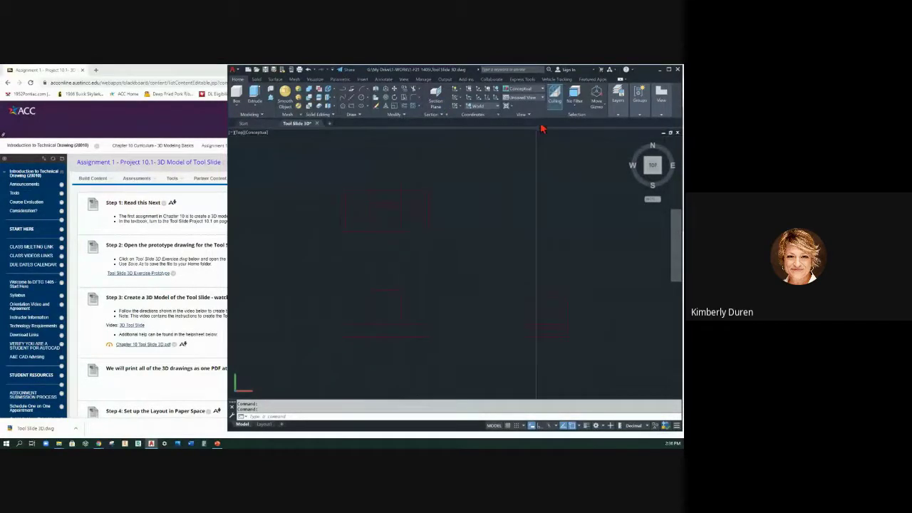
pyautogui.click(622, 114)
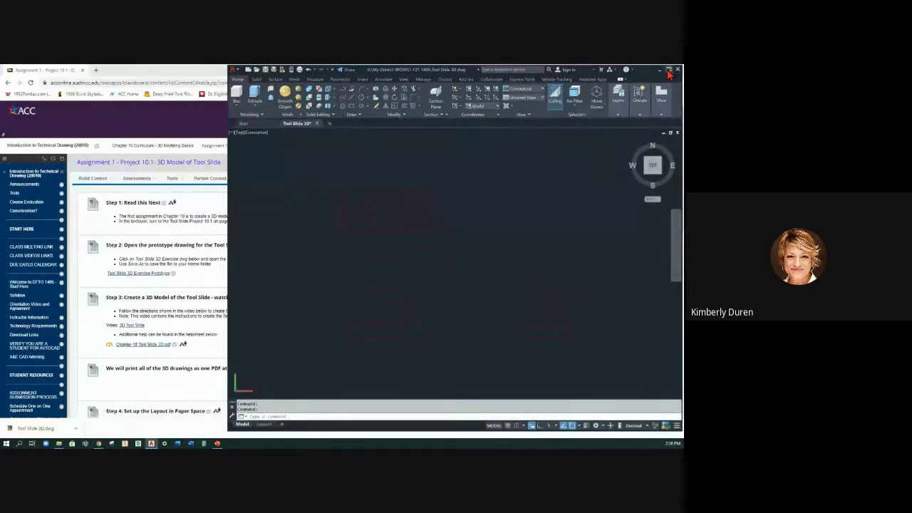
# Maximize the AutoCAD window and set the southeast isometric view as the ViewCube's home view.
pyautogui.click(667, 70)
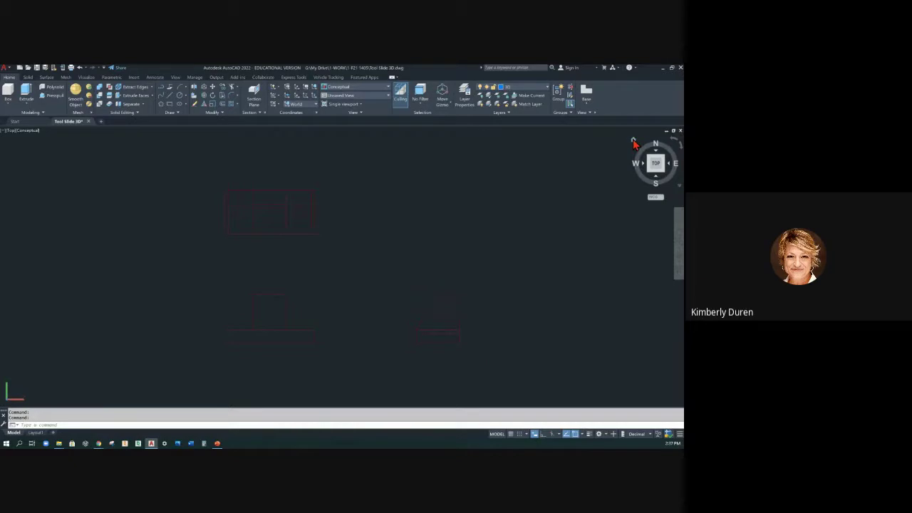
pyautogui.click(633, 141)
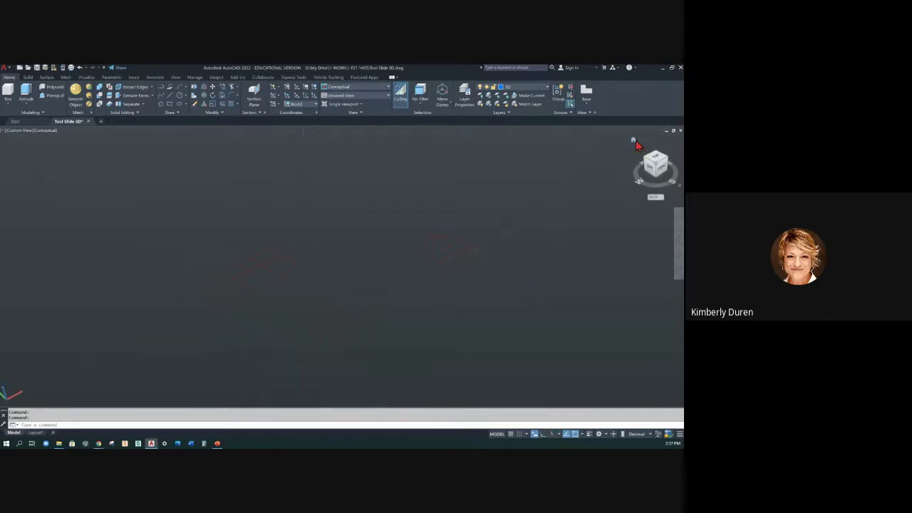
pyautogui.click(668, 157)
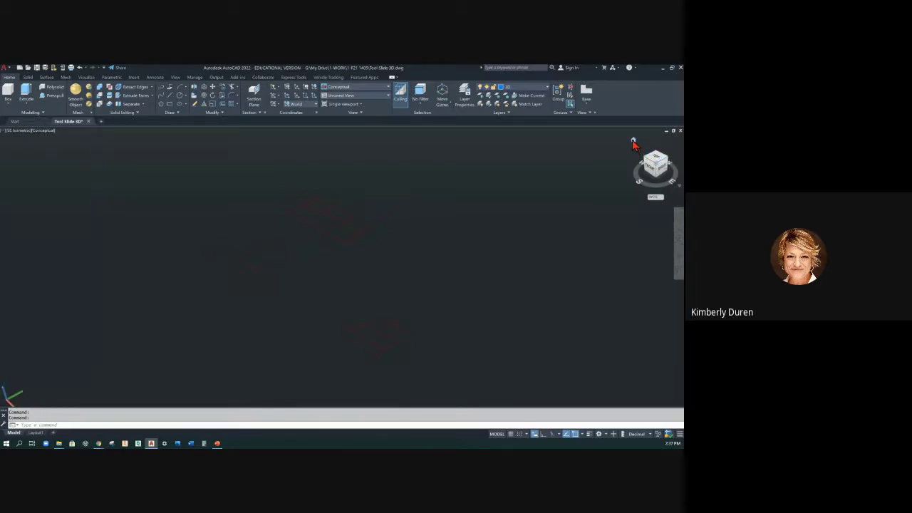
pyautogui.rightClick(634, 144)
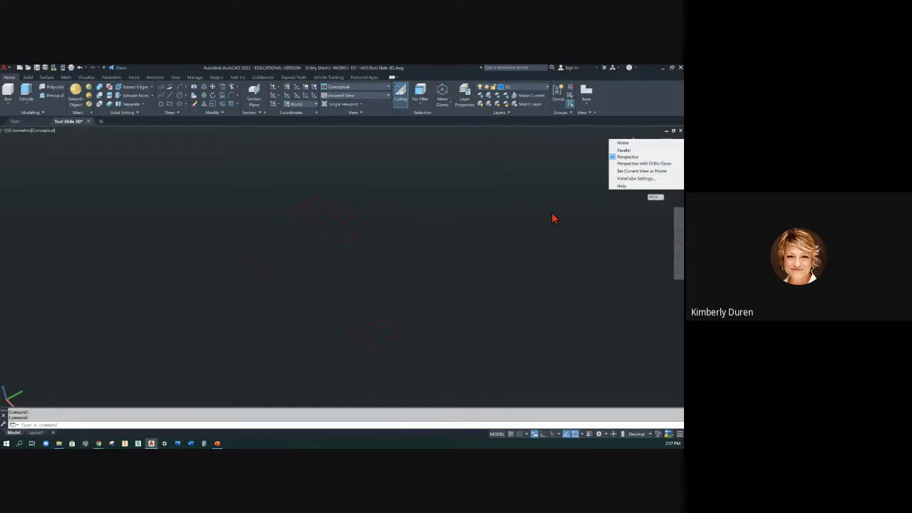
pyautogui.click(624, 173)
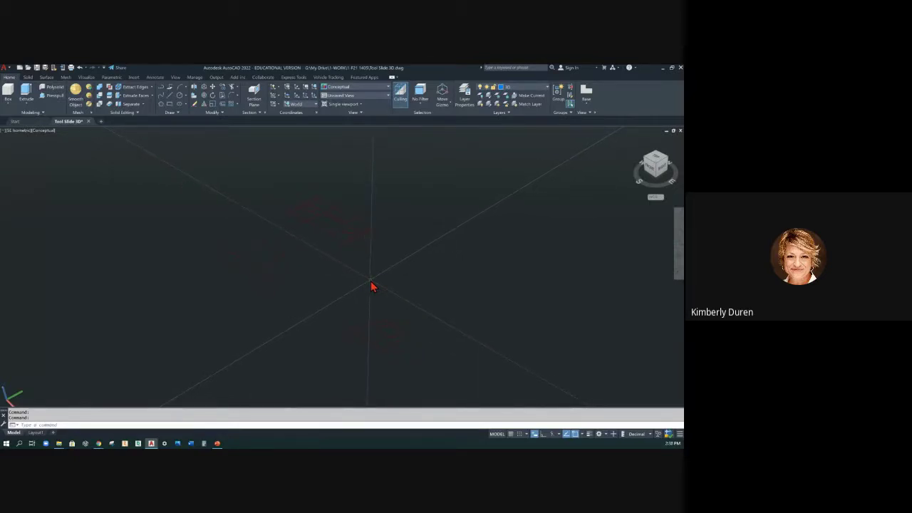
# Orbit the 2D tool slide views until they are seen edge-on from the front, and restore the home view.
pyautogui.moveTo(371, 286)
pyautogui.keyDown('shift'); pyautogui.mouseDown(button='middle')
pyautogui.moveTo(374, 236)
pyautogui.moveTo(391, 250)
pyautogui.moveTo(373, 278)
pyautogui.moveTo(328, 271)
pyautogui.moveTo(371, 249)
pyautogui.moveTo(399, 292)
pyautogui.moveTo(309, 285)
pyautogui.moveTo(337, 235)
pyautogui.moveTo(390, 265)
pyautogui.moveTo(384, 277)
pyautogui.mouseUp(button='middle'); pyautogui.keyUp('shift')
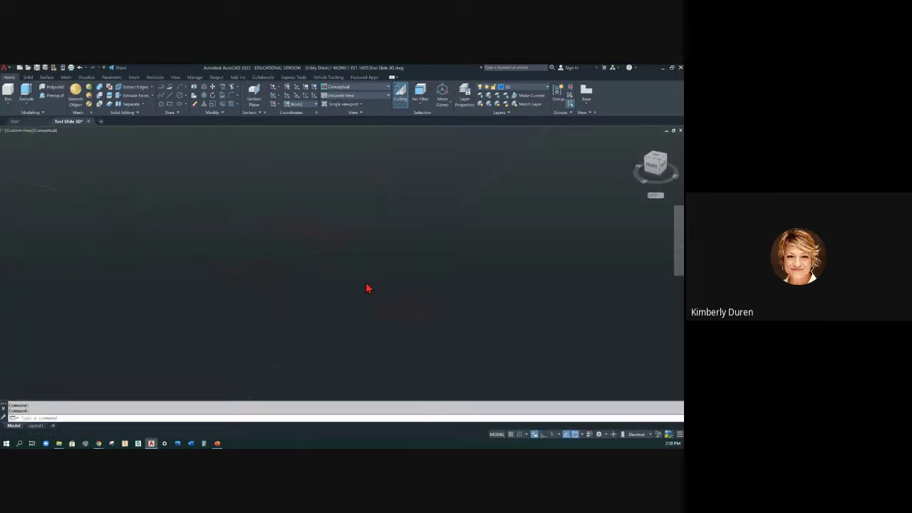
pyautogui.moveTo(469, 274)
pyautogui.keyDown('shift'); pyautogui.mouseDown(button='middle')
pyautogui.moveTo(472, 264)
pyautogui.moveTo(448, 263)
pyautogui.moveTo(450, 271)
pyautogui.moveTo(353, 279)
pyautogui.moveTo(373, 281)
pyautogui.moveTo(359, 304)
pyautogui.moveTo(370, 280)
pyautogui.moveTo(337, 307)
pyautogui.moveTo(348, 238)
pyautogui.moveTo(349, 285)
pyautogui.moveTo(352, 240)
pyautogui.moveTo(355, 283)
pyautogui.moveTo(448, 269)
pyautogui.moveTo(487, 281)
pyautogui.moveTo(458, 285)
pyautogui.moveTo(334, 254)
pyautogui.moveTo(321, 271)
pyautogui.moveTo(395, 256)
pyautogui.moveTo(392, 246)
pyautogui.mouseUp(button='middle'); pyautogui.keyUp('shift')
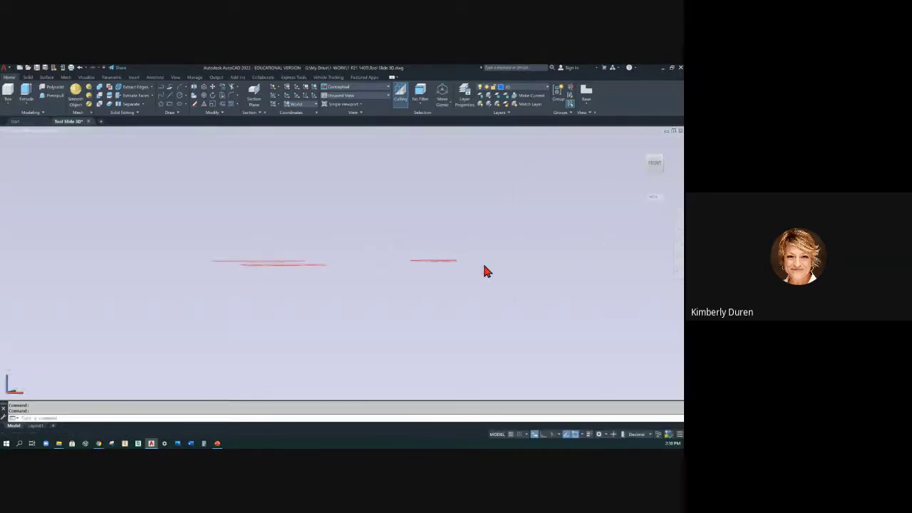
pyautogui.click(634, 143)
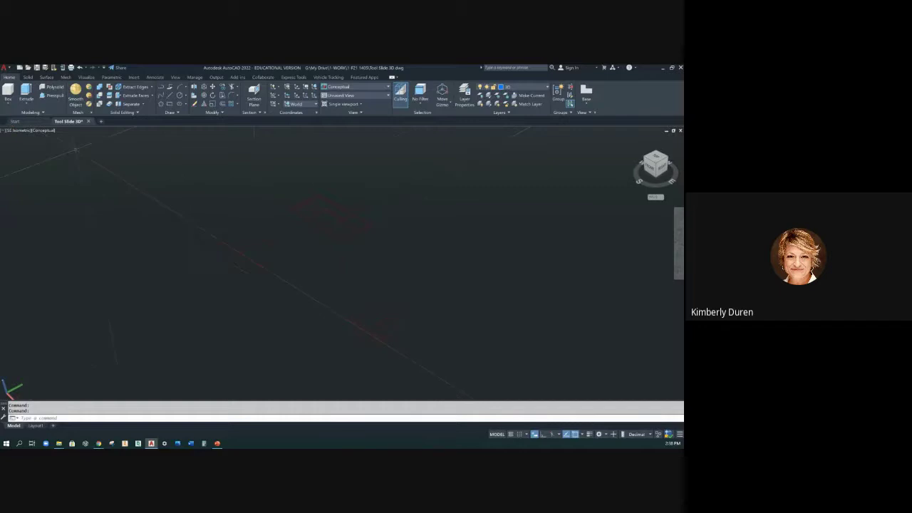
pyautogui.click(27, 93)
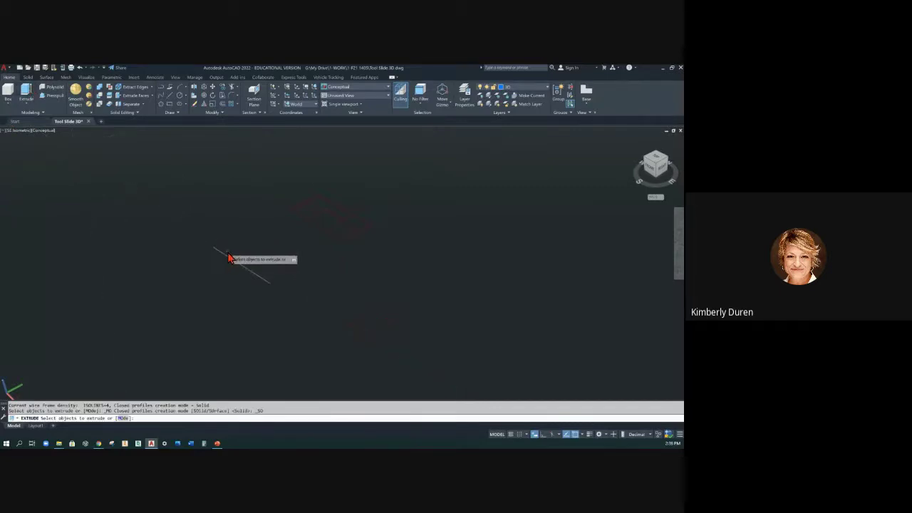
pyautogui.click(222, 251)
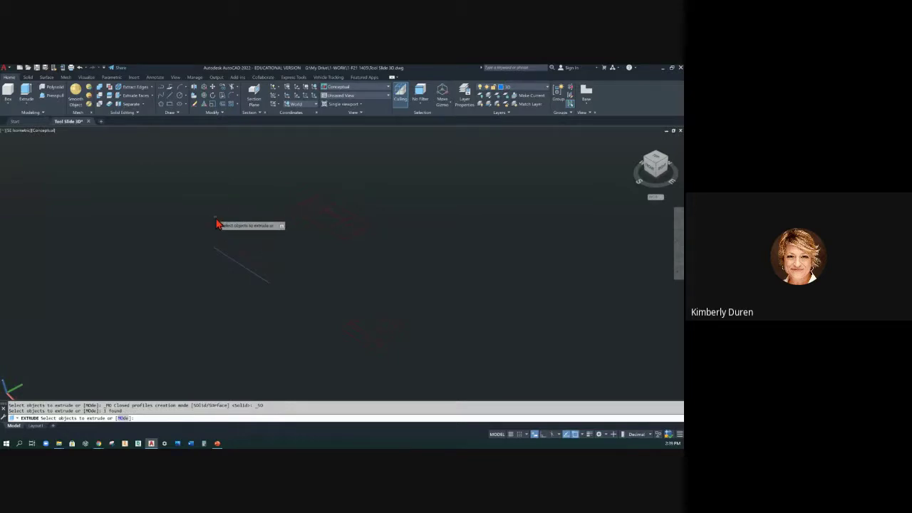
pyautogui.press('Return')
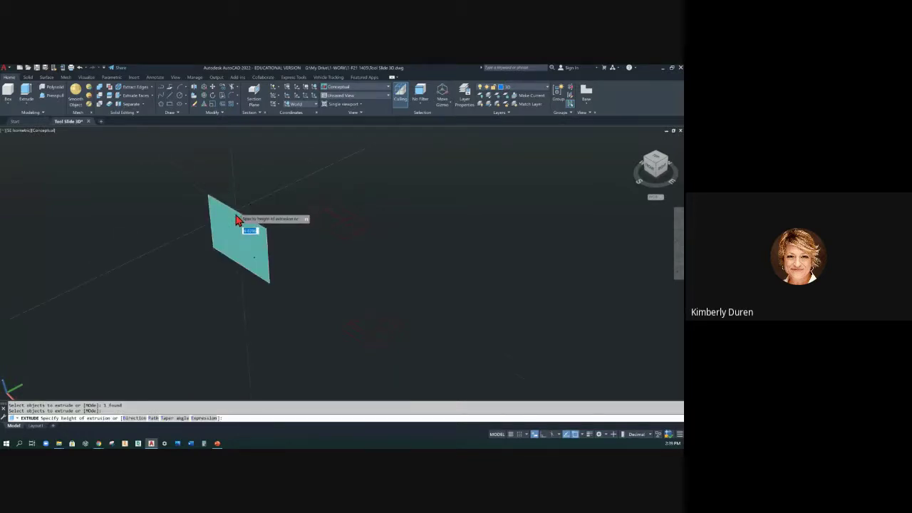
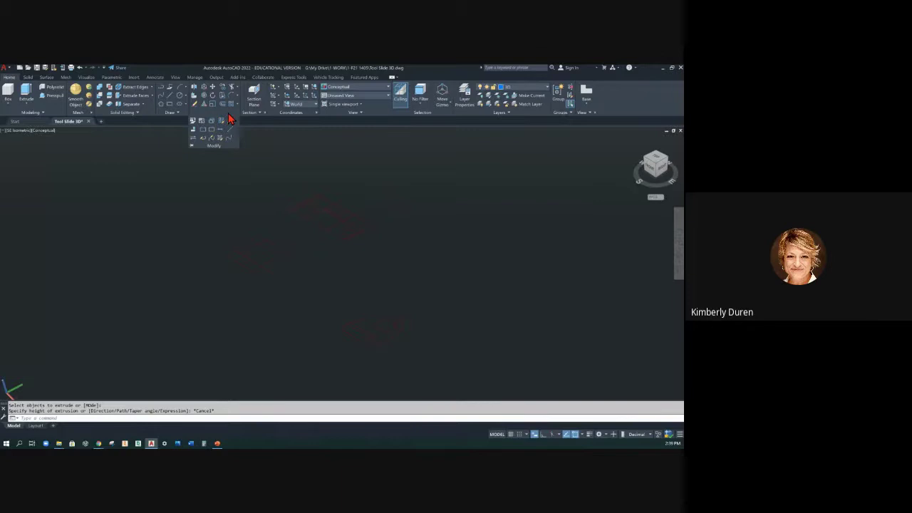
# Convert the closed six-sided base outline in the front view into a region.
pyautogui.click(177, 114)
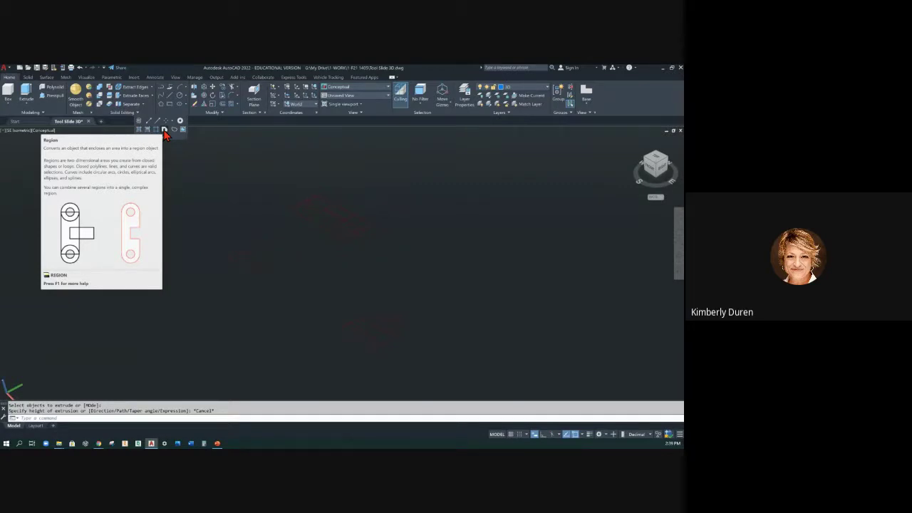
pyautogui.click(165, 133)
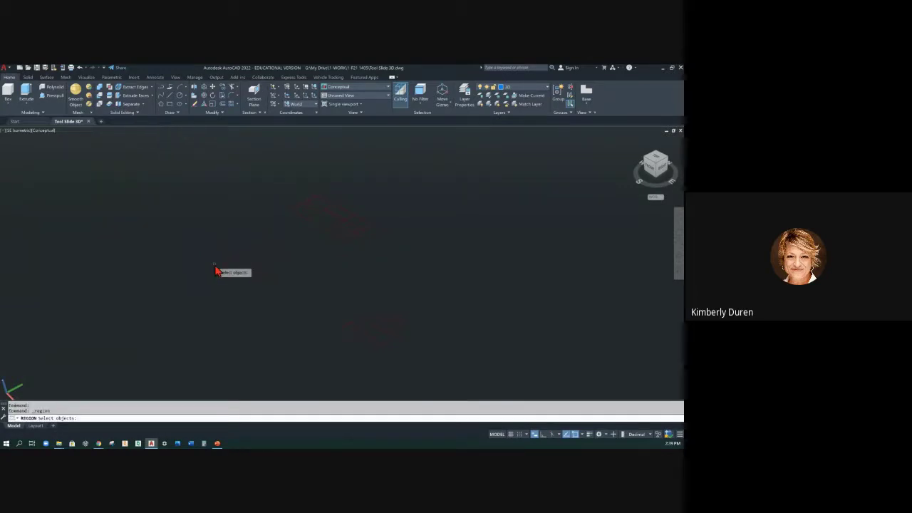
pyautogui.click(218, 268)
pyautogui.click(216, 250)
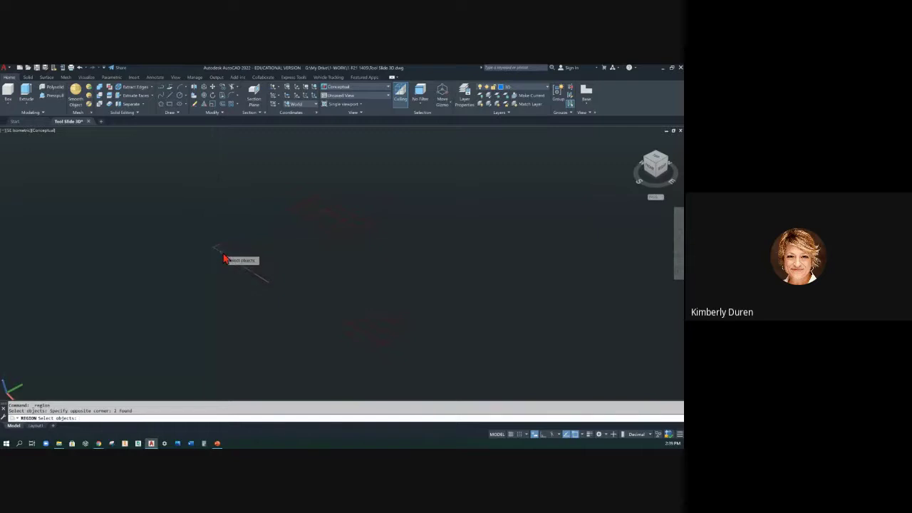
pyautogui.click(225, 251)
pyautogui.click(234, 252)
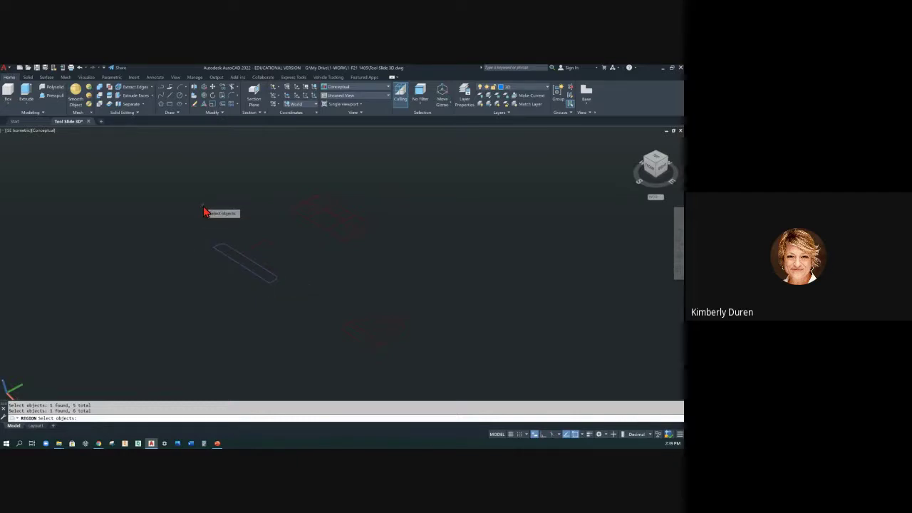
pyautogui.press('Return')
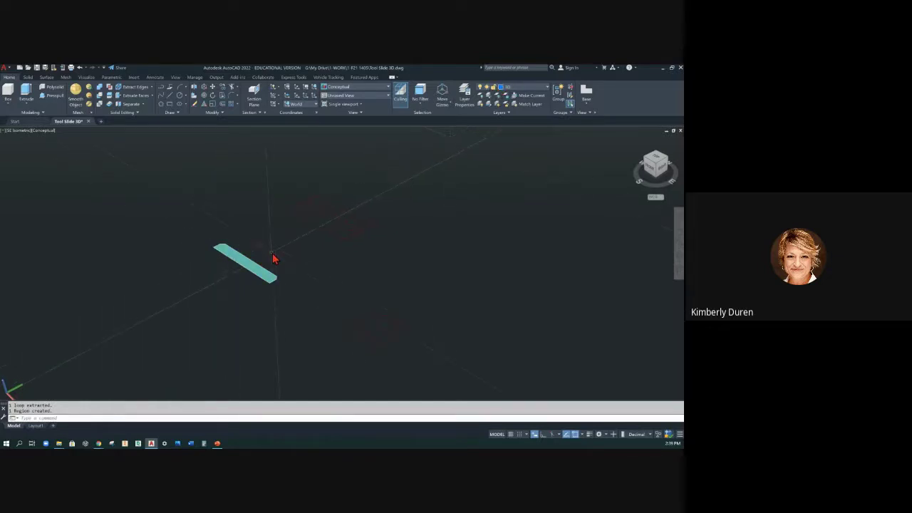
# Cancel a trial extrusion of the base region and display PowerPoint's Project 10-1 Tool Slide sketch, enlarged, beside a reduced AutoCAD window.
pyautogui.click(232, 258)
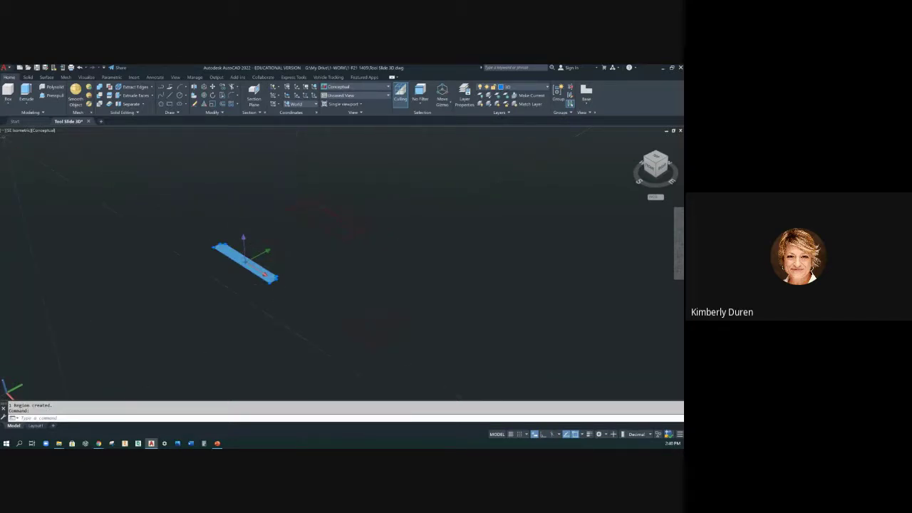
pyautogui.click(26, 91)
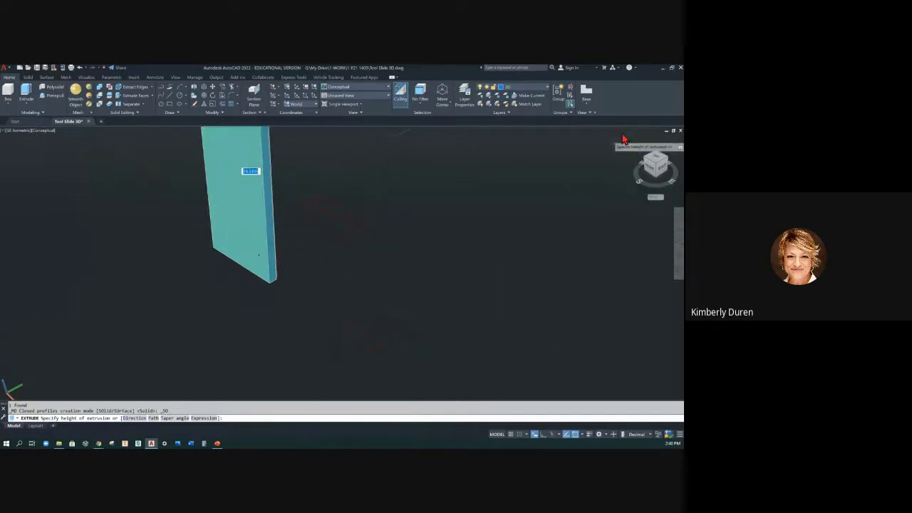
pyautogui.click(672, 67)
pyautogui.press('Escape')
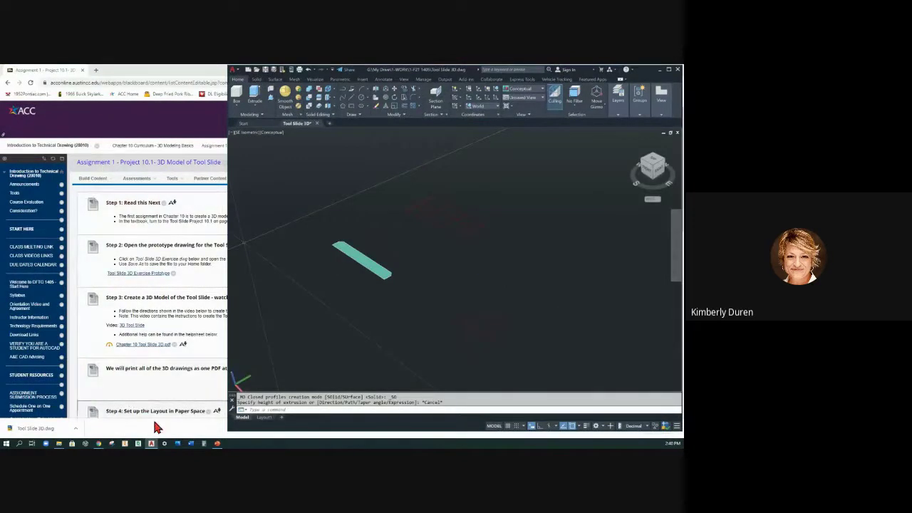
pyautogui.click(217, 443)
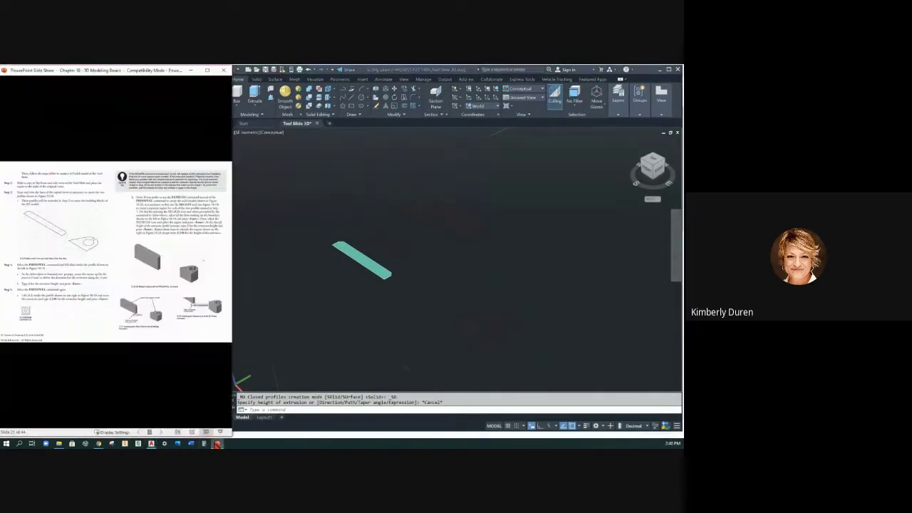
pyautogui.scroll(1, 110, 287)
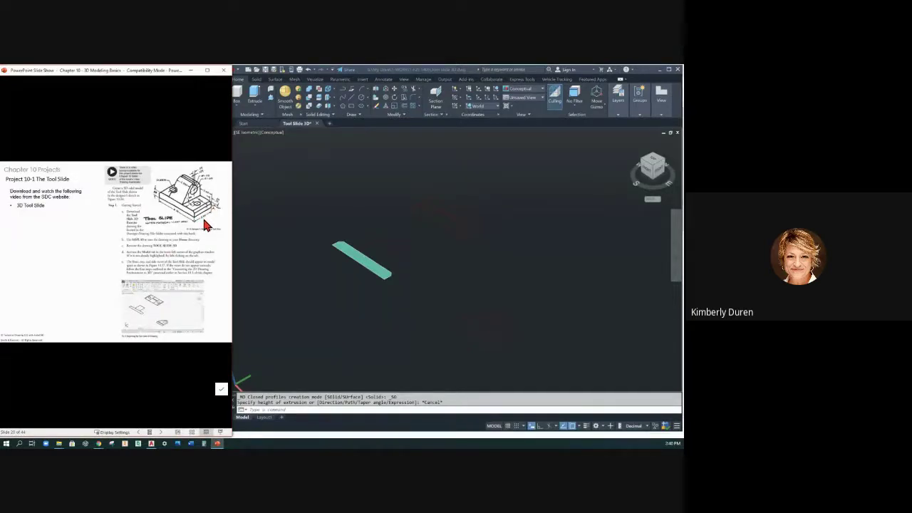
pyautogui.keyDown('ctrl'); pyautogui.scroll(1, 204, 225); pyautogui.keyUp('ctrl')
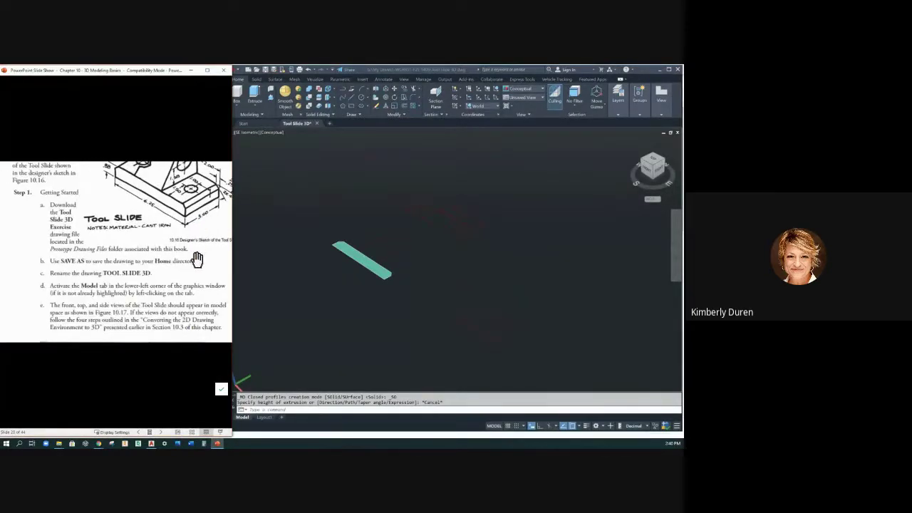
pyautogui.scroll(1, 199, 244)
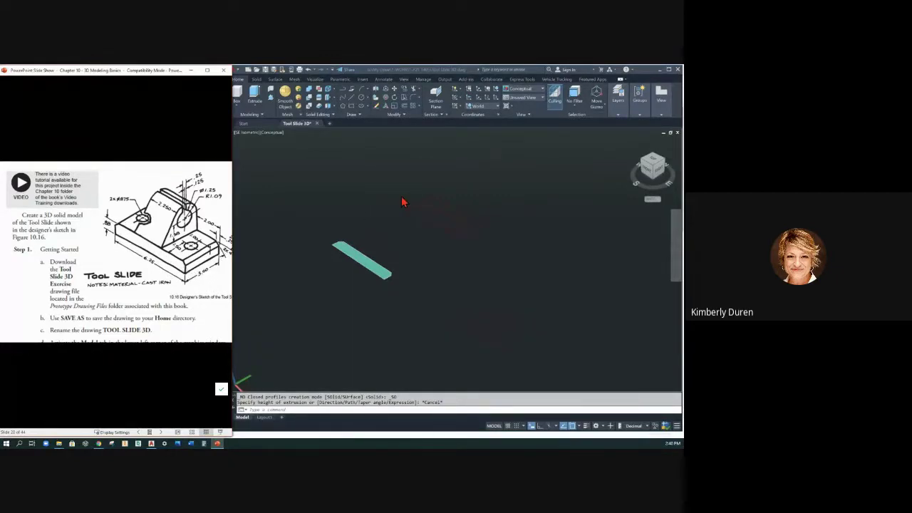
# Extrude the base region downward in AutoCAD by a height of 3.
pyautogui.click(287, 223)
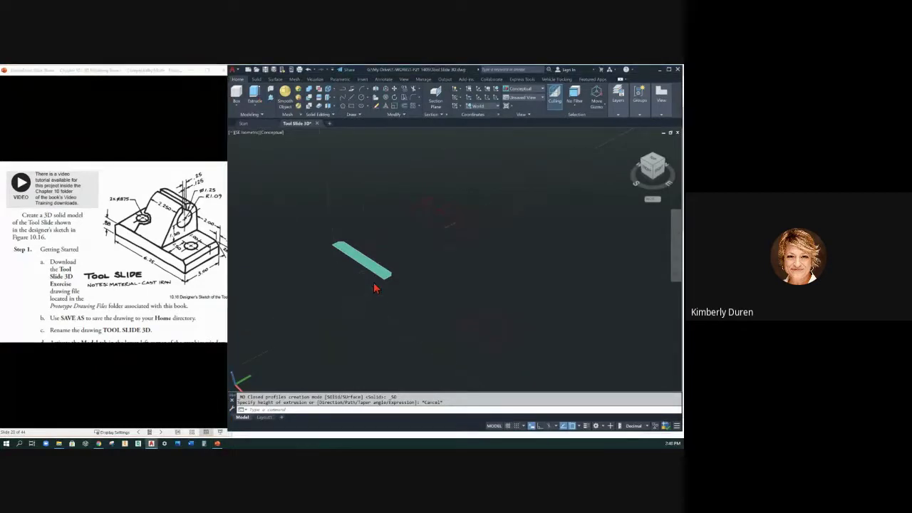
pyautogui.click(258, 100)
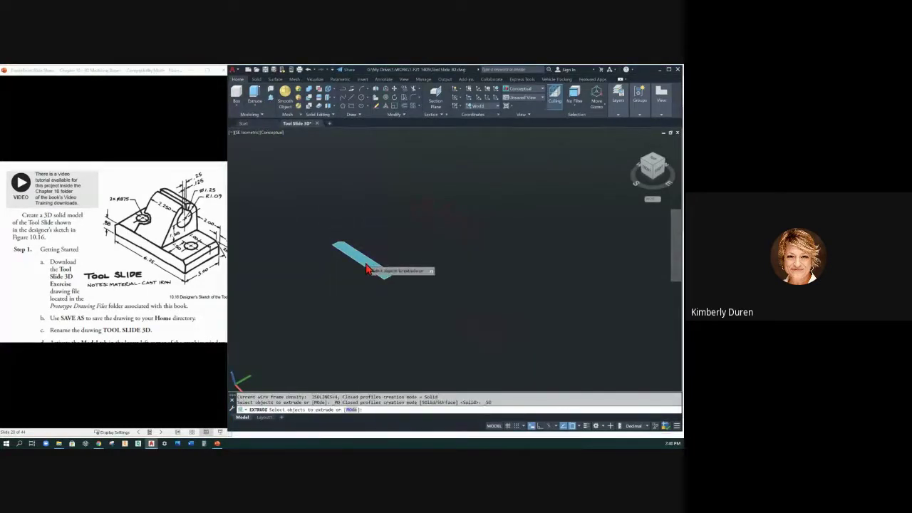
pyautogui.click(371, 261)
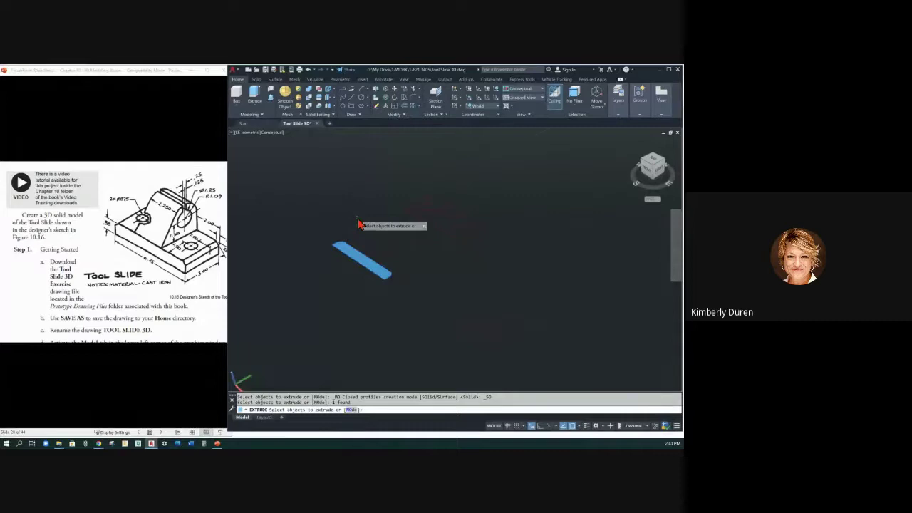
pyautogui.press('Return')
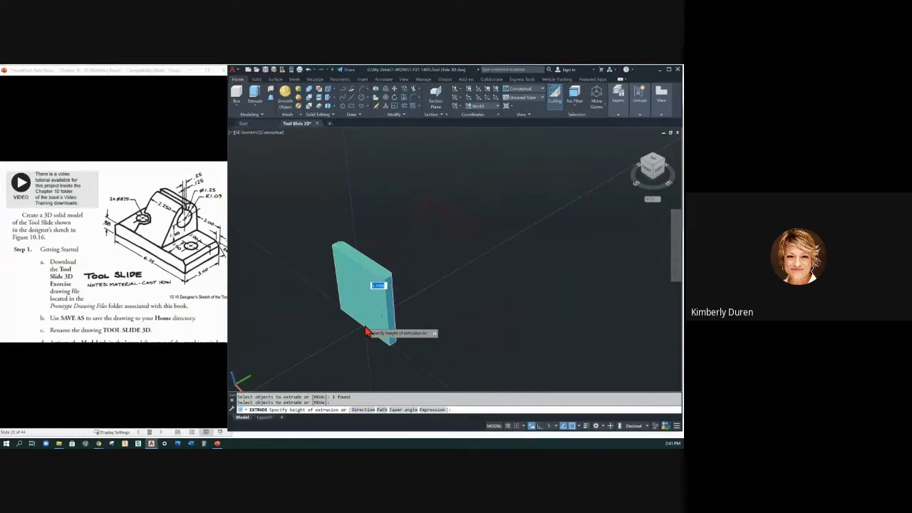
pyautogui.write('3')
pyautogui.press('Return')
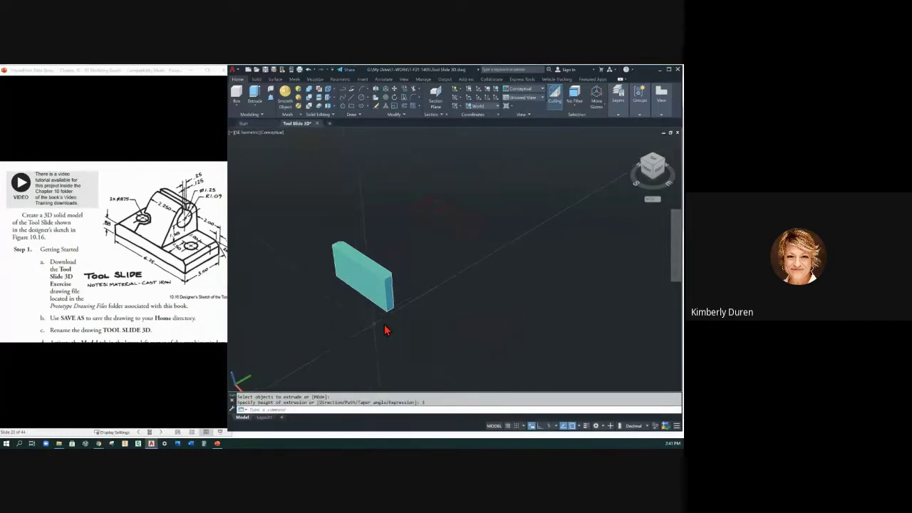
# Move the extruded base solid away from its original place in the front view.
pyautogui.click(377, 289)
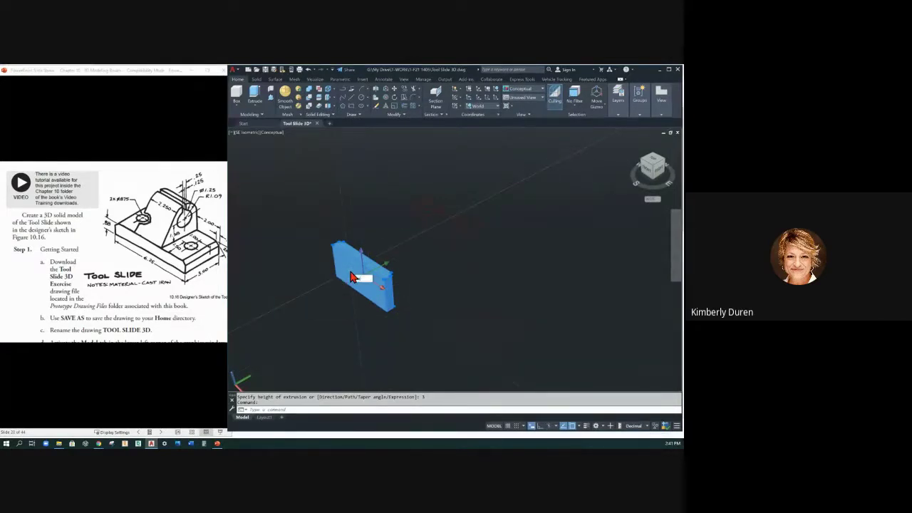
pyautogui.write('m')
pyautogui.press('Return')
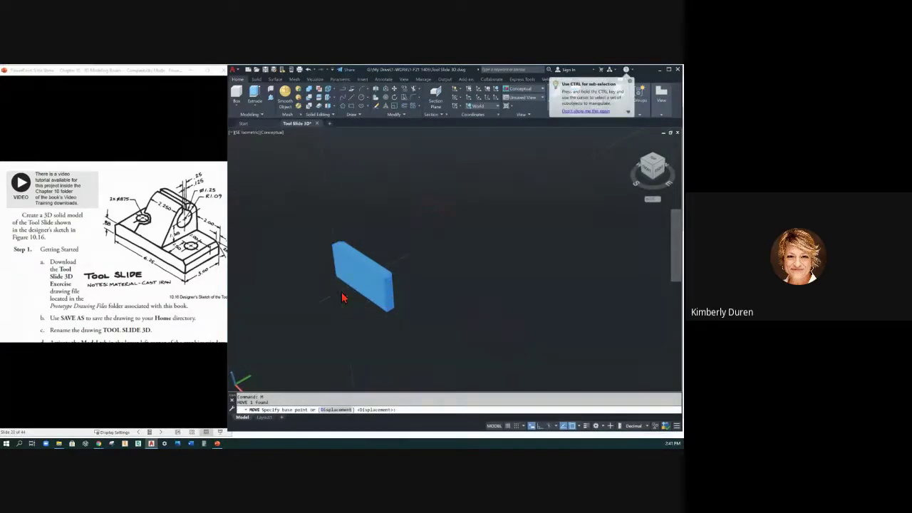
pyautogui.click(342, 298)
pyautogui.click(398, 333)
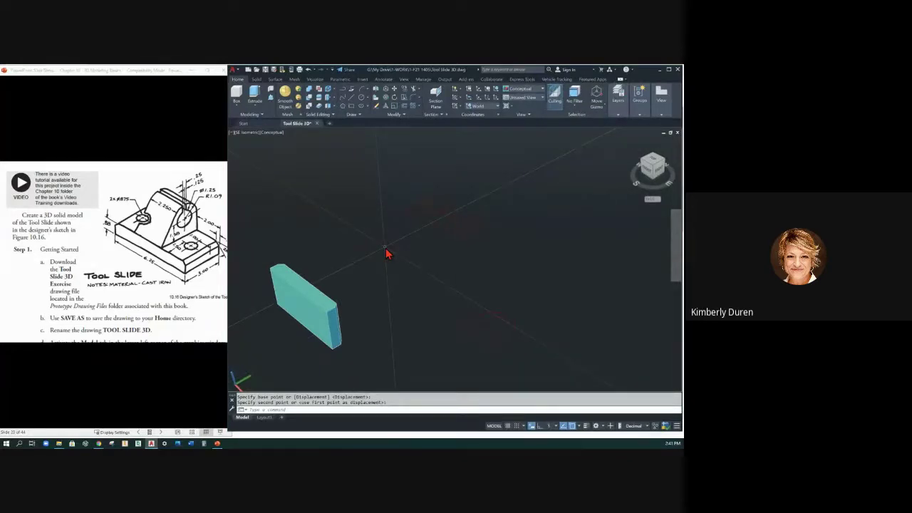
# Undo the base solid's move, its extrusion and the creation of the region.
pyautogui.hotkey('ctrl', 'z')
pyautogui.hotkey('ctrl', 'z')
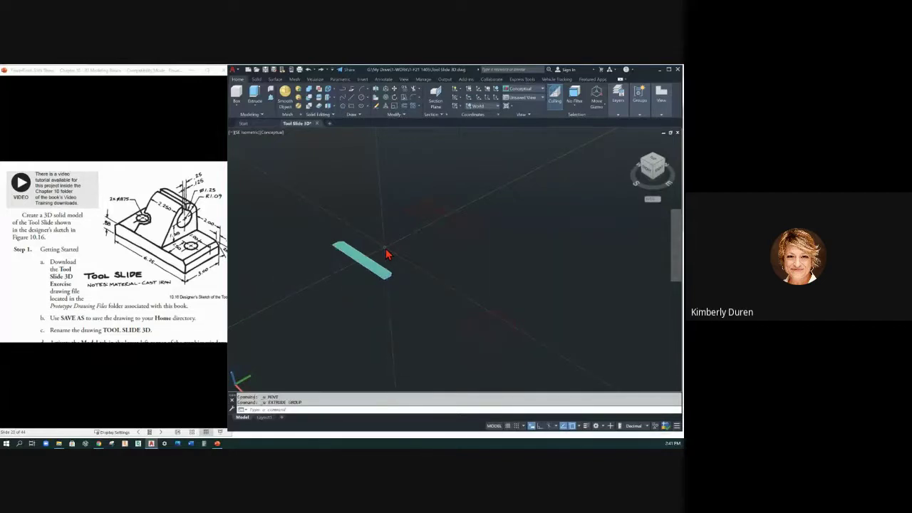
pyautogui.hotkey('ctrl', 'z')
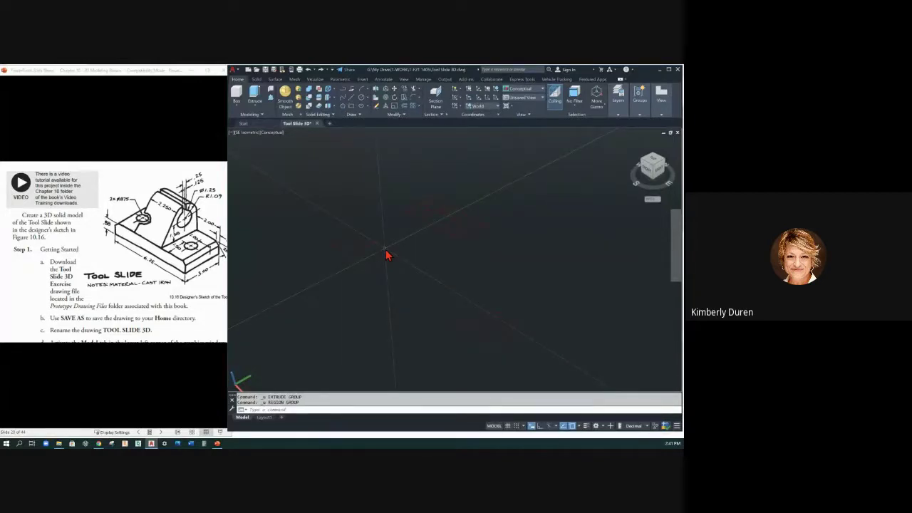
pyautogui.click(355, 115)
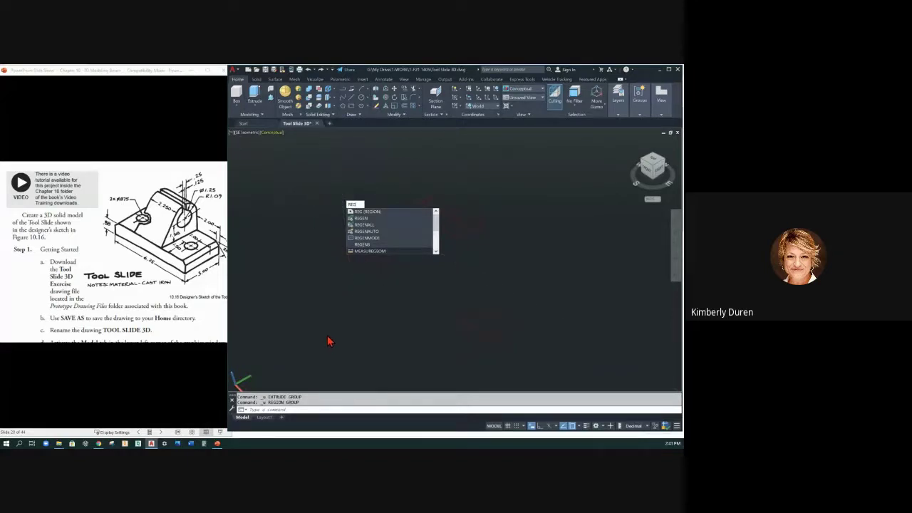
pyautogui.press('Escape')
pyautogui.press('Escape')
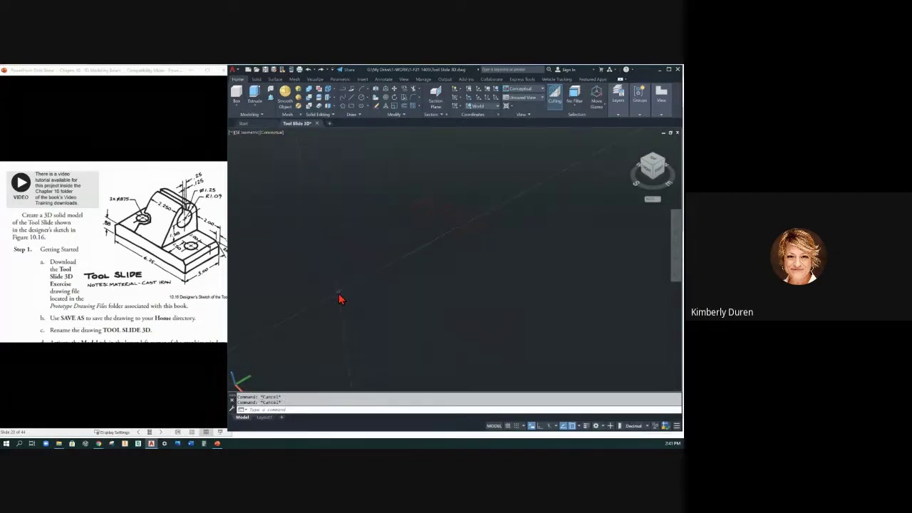
# In the Top view, copy all three 2D tool slide views together to the right of and above the originals.
pyautogui.click(653, 161)
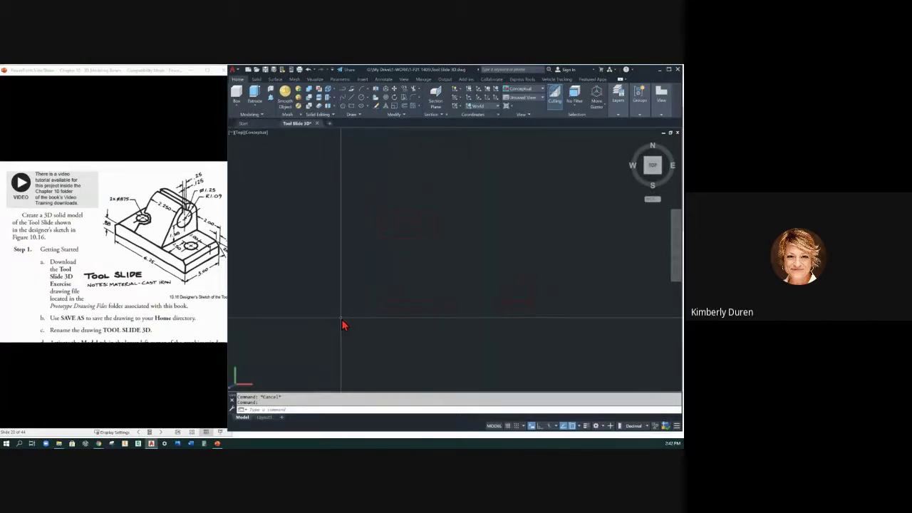
pyautogui.click(348, 200)
pyautogui.click(554, 318)
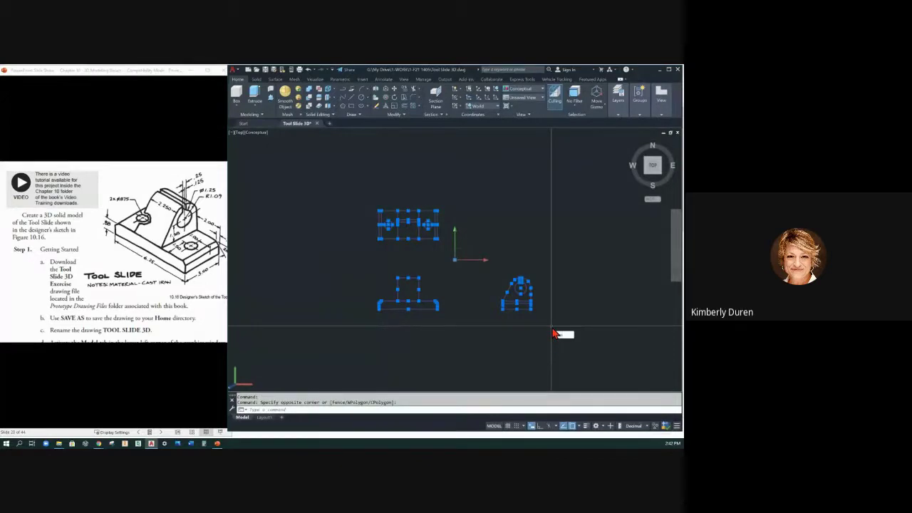
pyautogui.write('co')
pyautogui.press('Return')
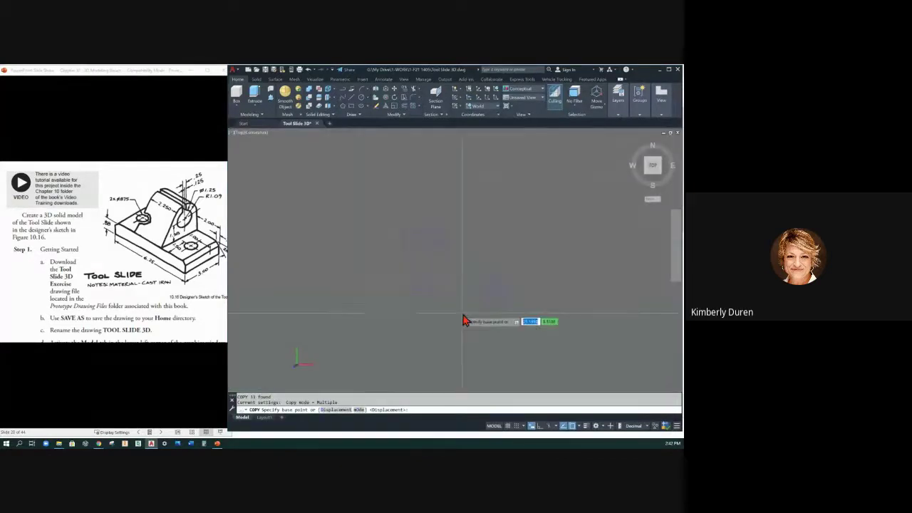
pyautogui.click(464, 307)
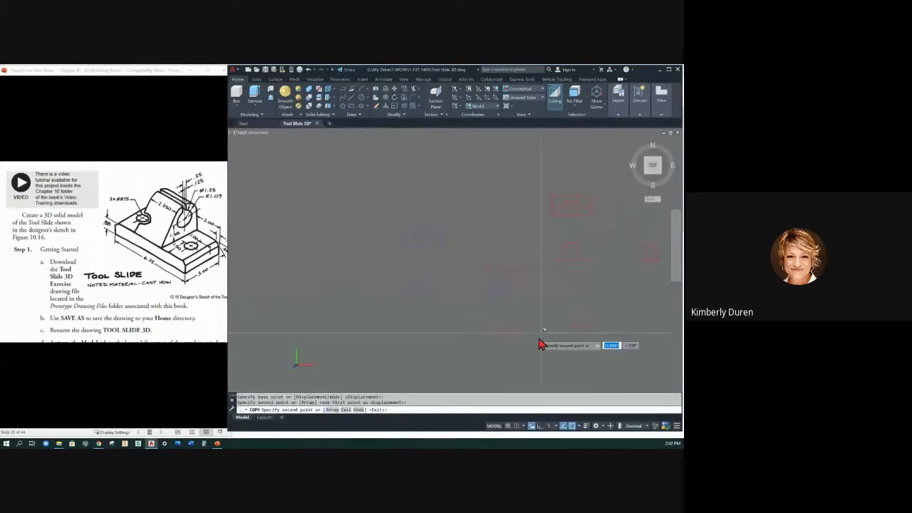
pyautogui.press('Escape')
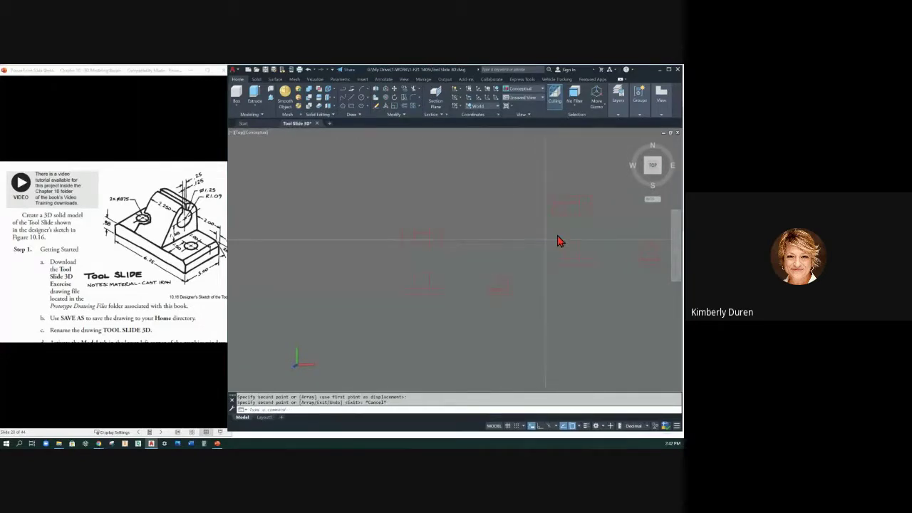
pyautogui.click(634, 148)
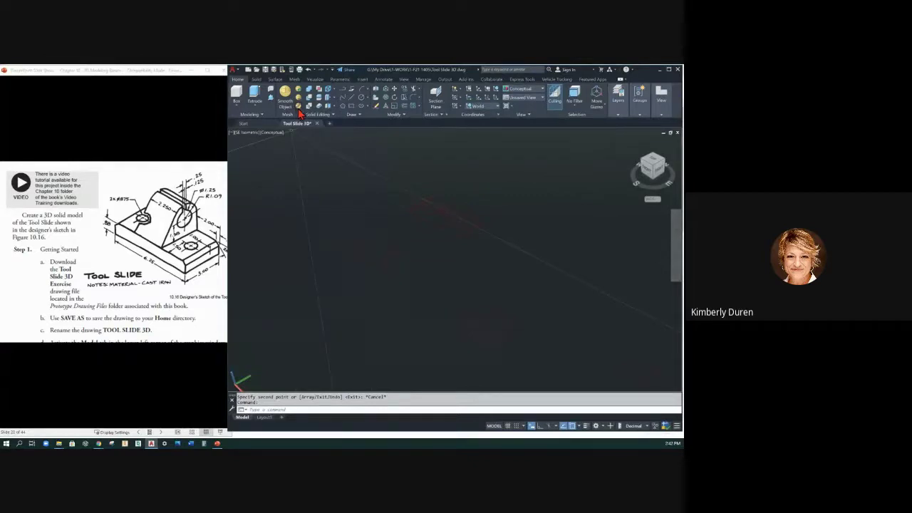
pyautogui.click(376, 97)
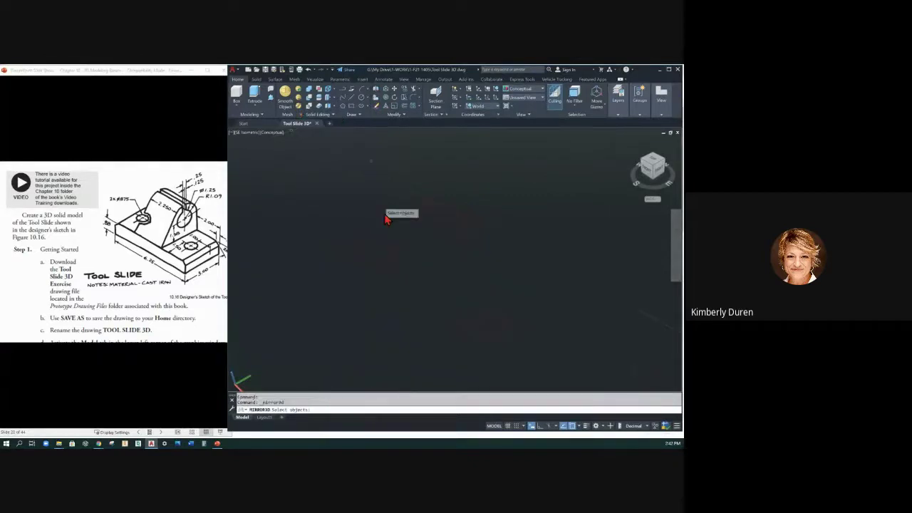
pyautogui.click(377, 292)
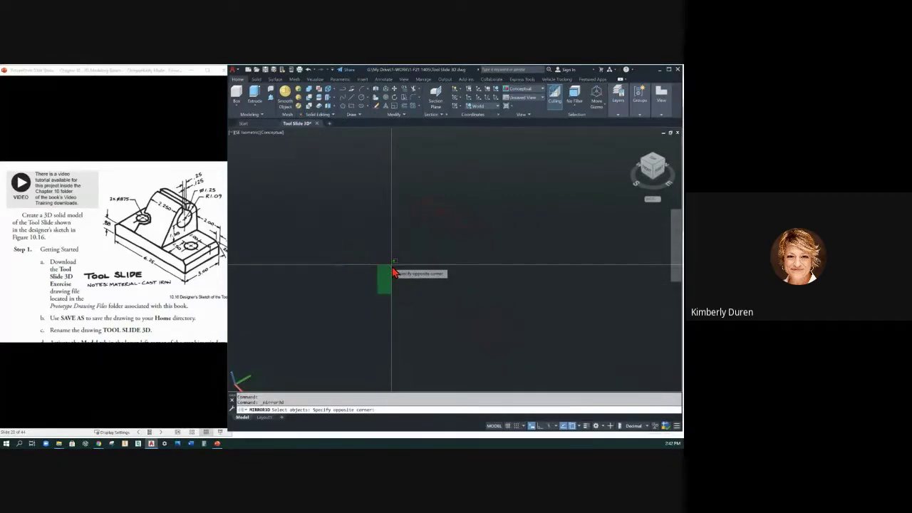
pyautogui.click(388, 279)
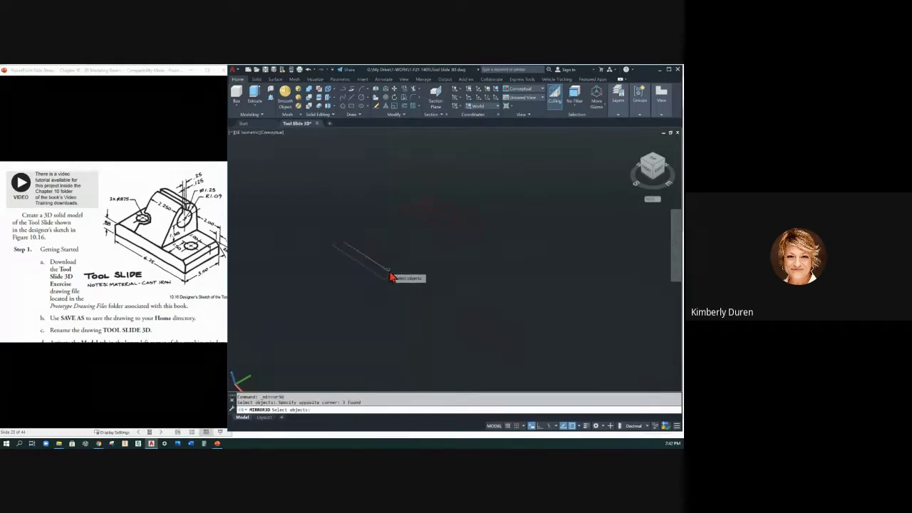
pyautogui.click(342, 249)
pyautogui.click(357, 250)
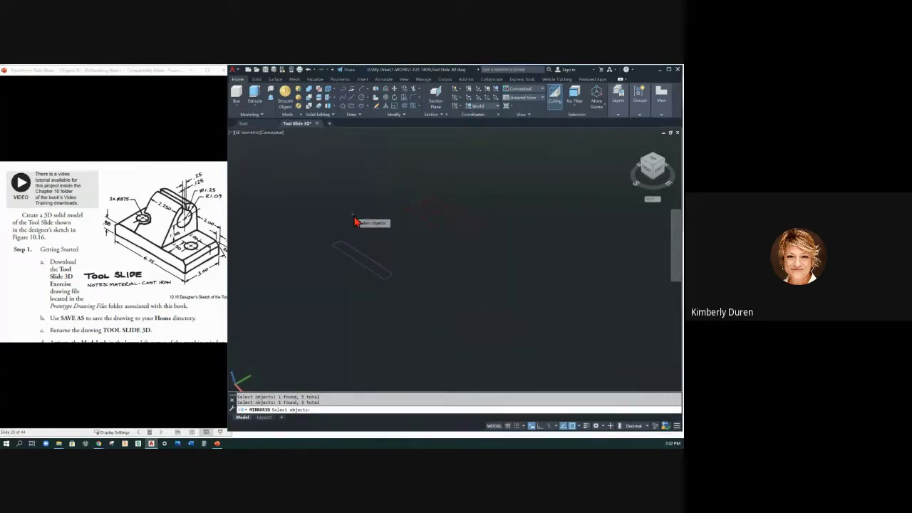
pyautogui.press('Return')
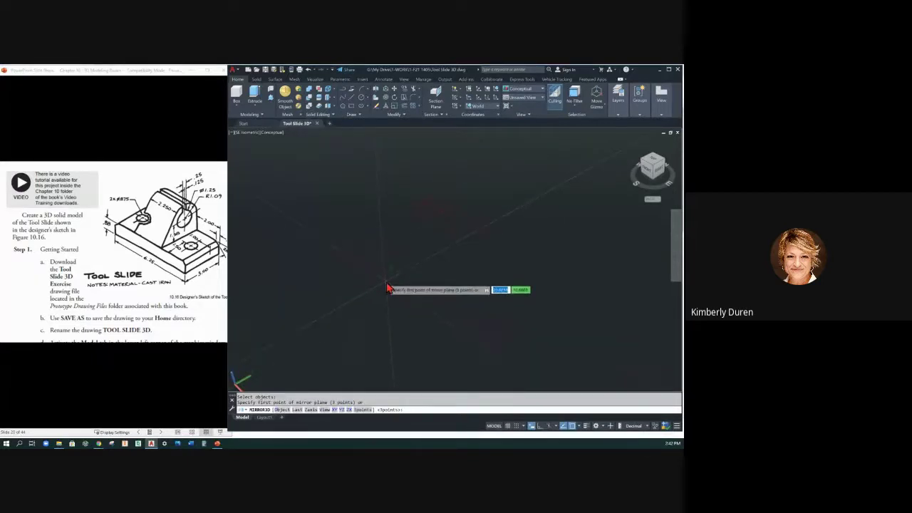
pyautogui.click(576, 426)
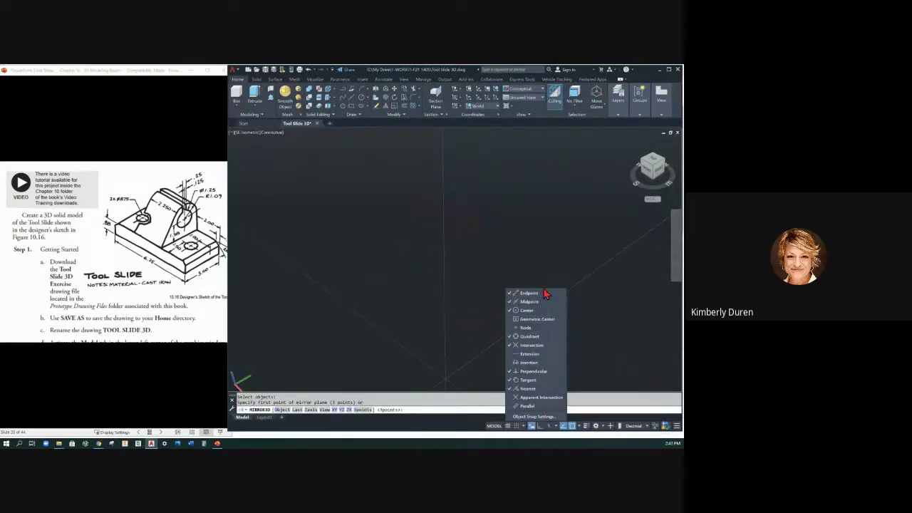
pyautogui.click(611, 320)
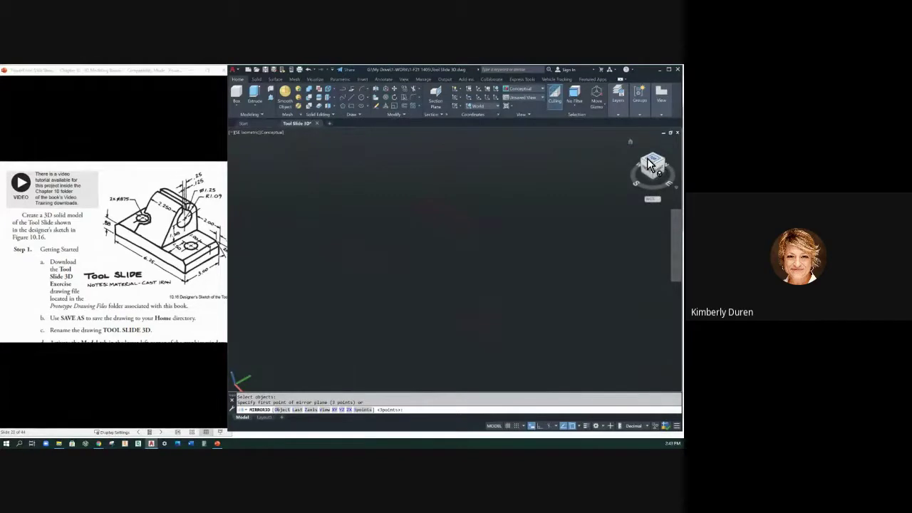
pyautogui.click(652, 164)
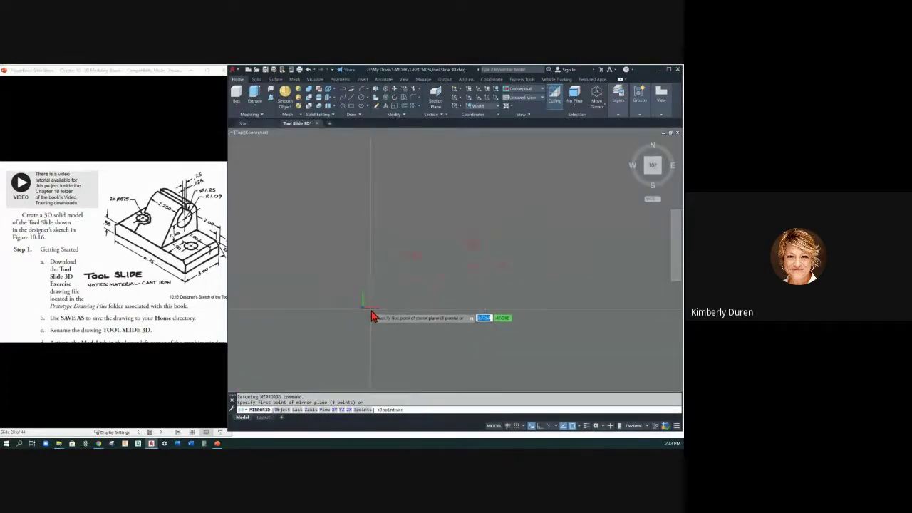
pyautogui.scroll(-2, 411, 305)
pyautogui.scroll(3, 418, 288)
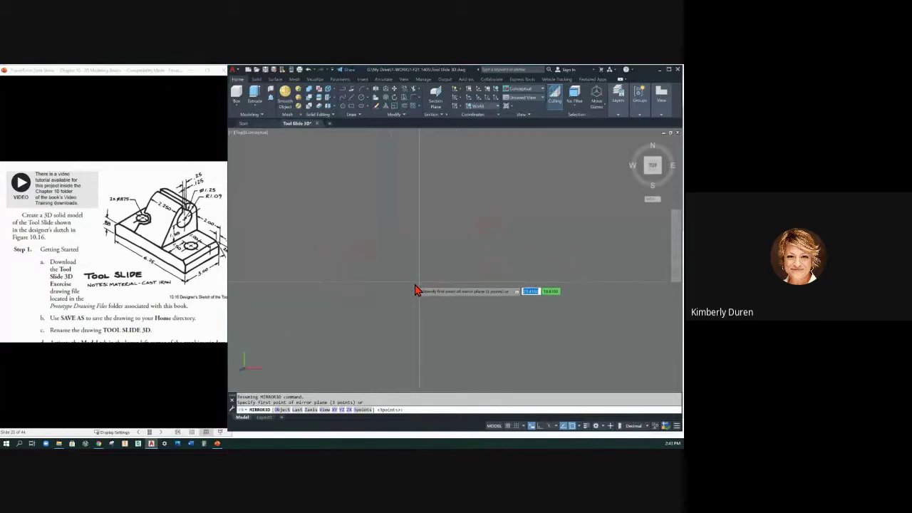
pyautogui.click(342, 327)
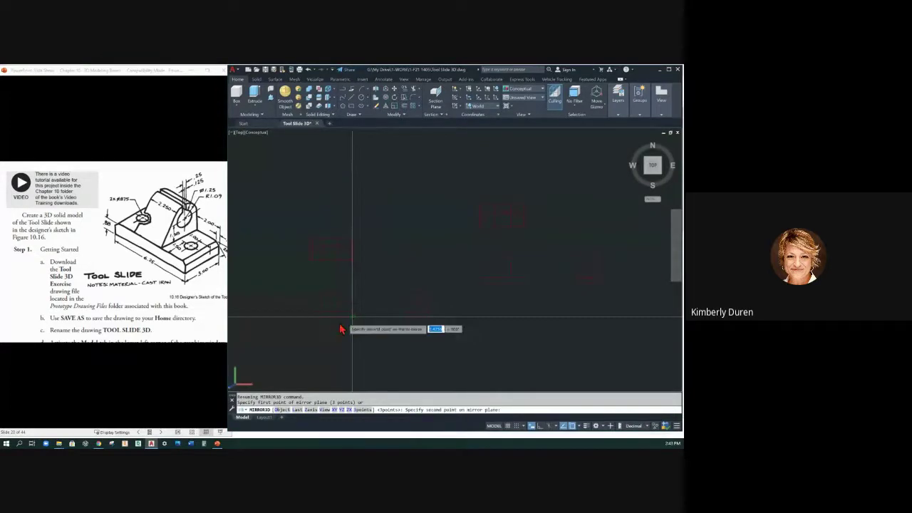
pyautogui.click(313, 321)
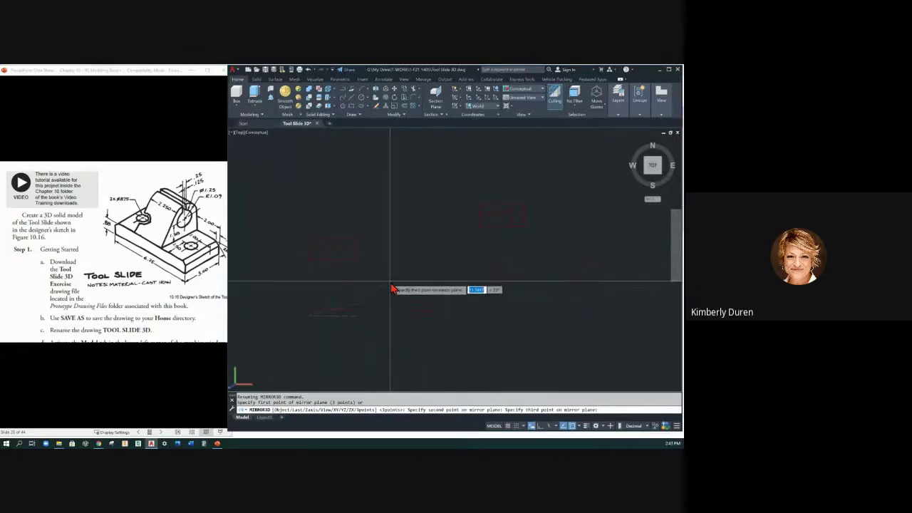
pyautogui.click(391, 287)
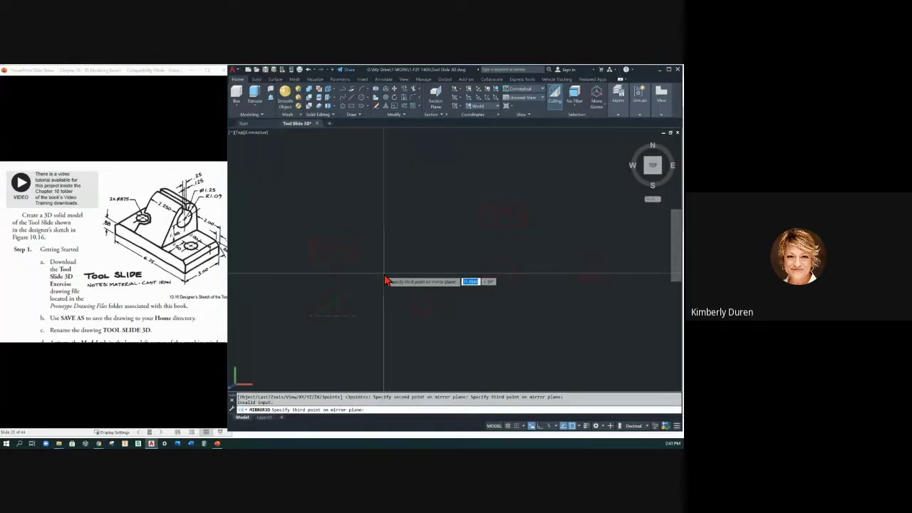
pyautogui.press('Escape')
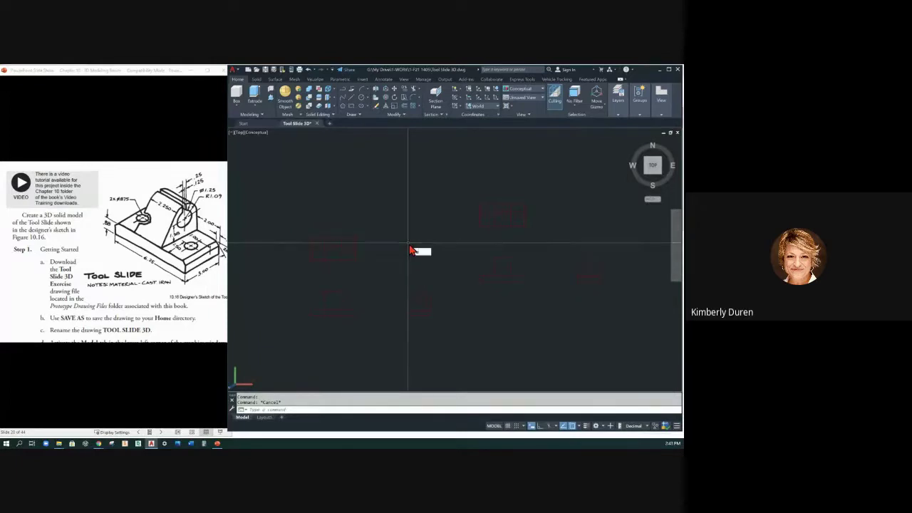
# Revolve the separate outline lines of the original front view's base a full 360 degrees about the base's lower edge.
pyautogui.write('v')
pyautogui.press('Return')
pyautogui.click(358, 313)
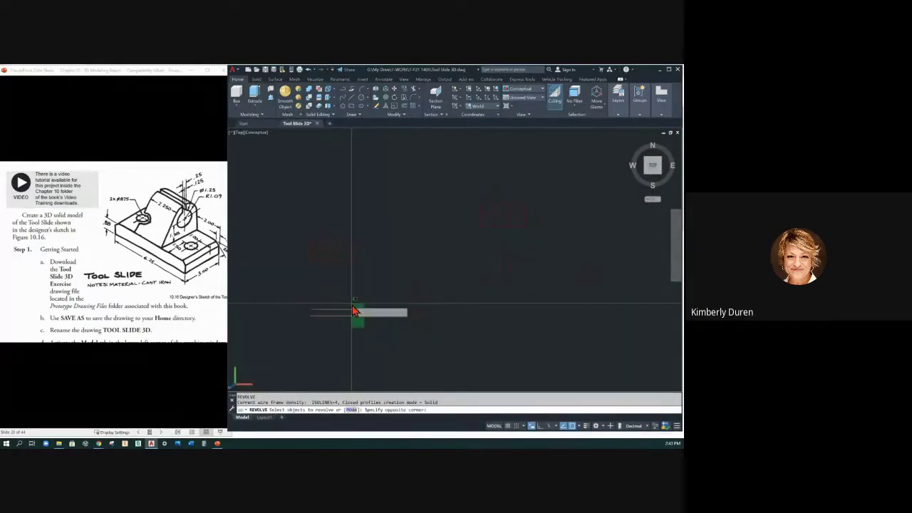
pyautogui.click(305, 333)
pyautogui.click(312, 313)
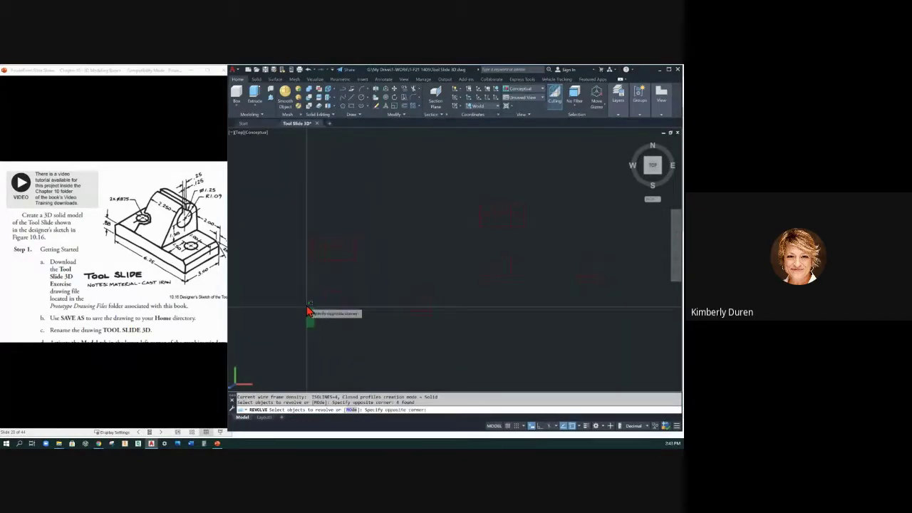
pyautogui.click(312, 365)
pyautogui.press('Return')
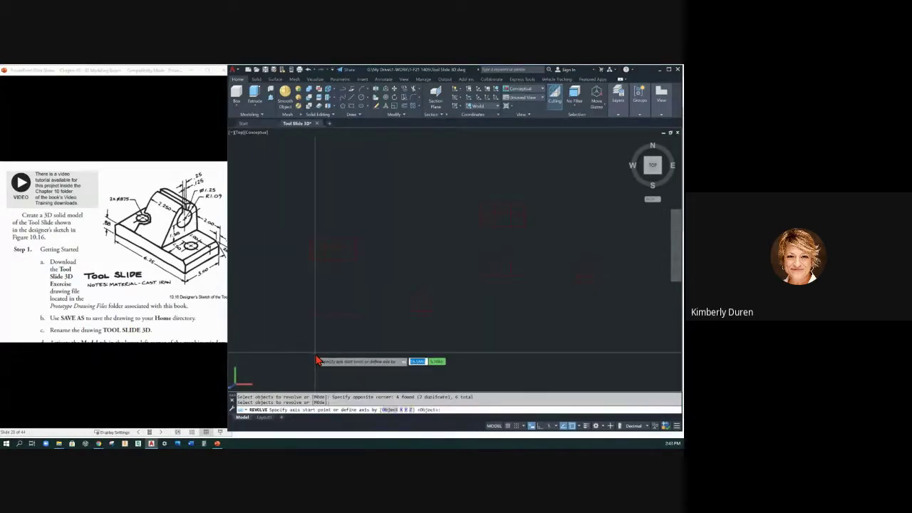
pyautogui.click(312, 322)
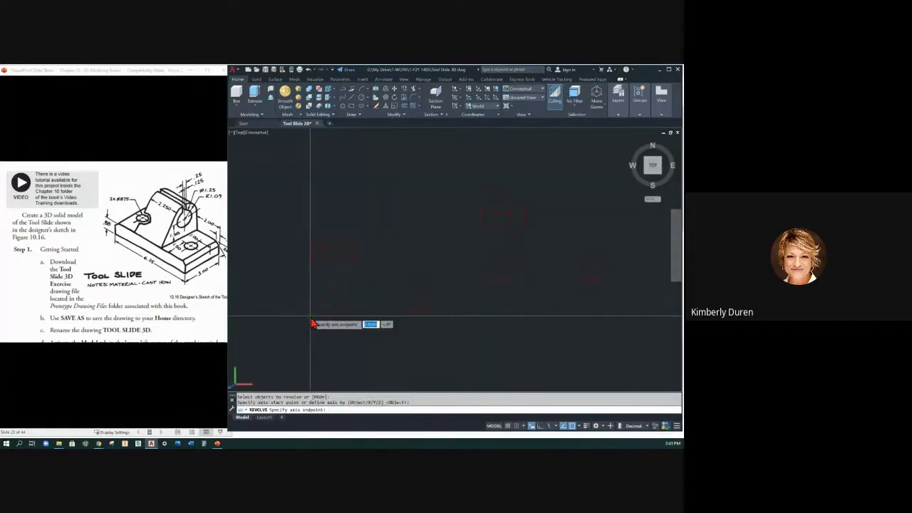
pyautogui.click(361, 324)
pyautogui.press('Return')
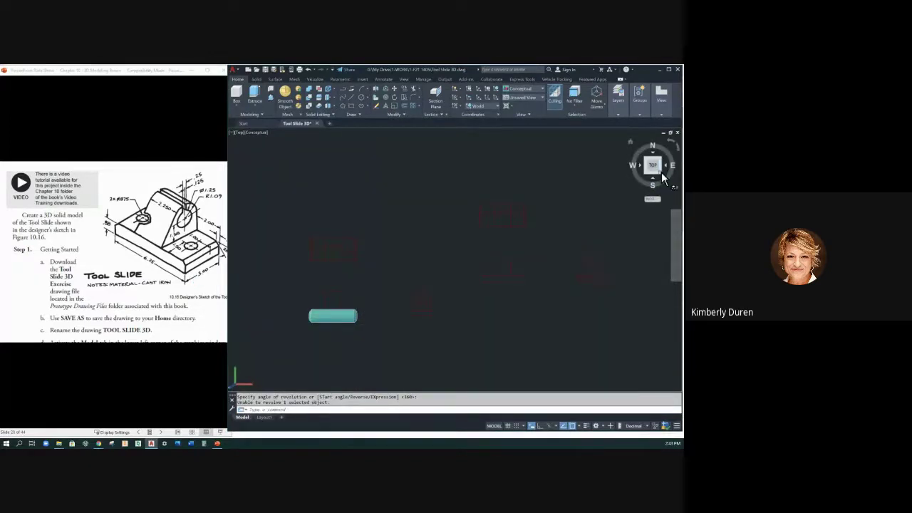
# Inspect the revolved base solid from an angled view in the 3D Wireframe visual style.
pyautogui.moveTo(663, 178); pyautogui.dragTo(611, 162)
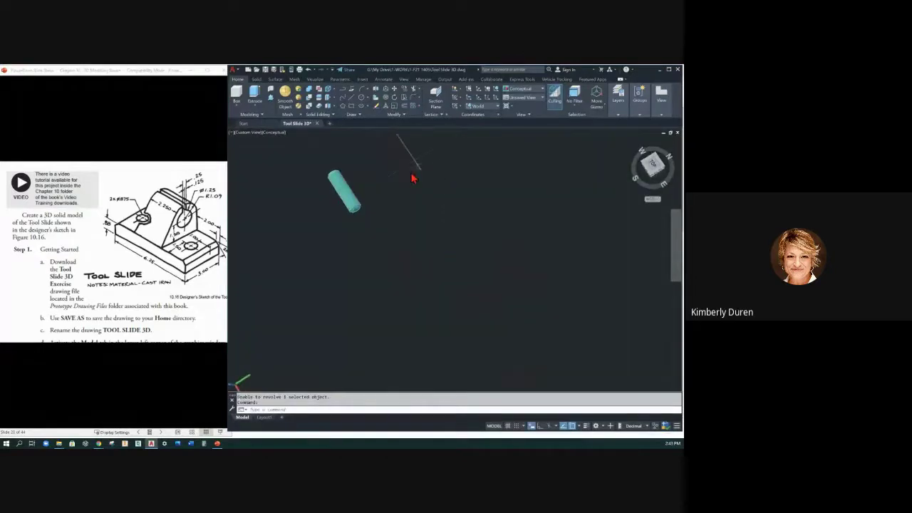
pyautogui.keyDown('shift'); pyautogui.moveTo(341, 213); pyautogui.dragTo(362, 201, button='middle'); pyautogui.keyUp('shift')
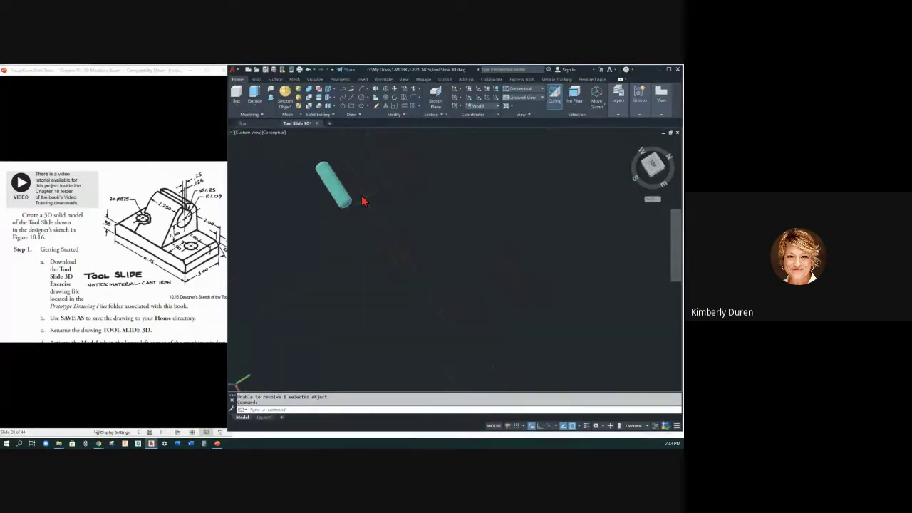
pyautogui.click(542, 89)
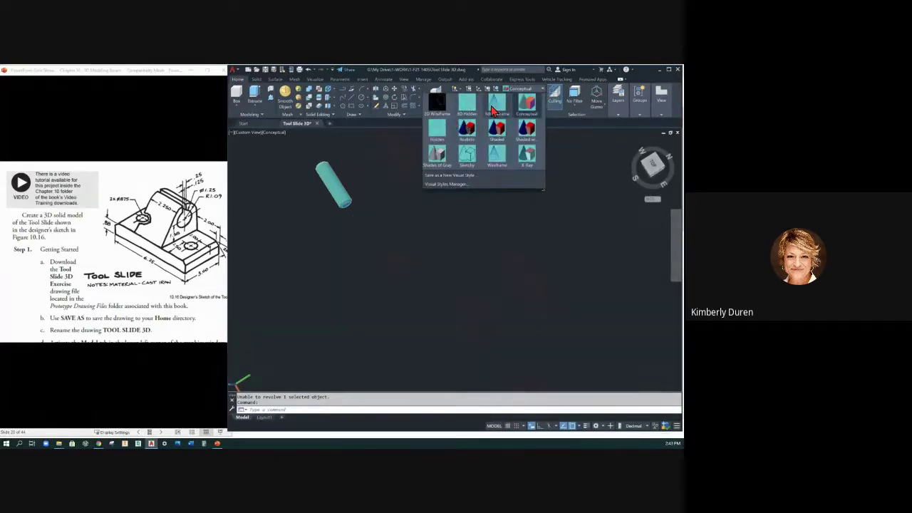
pyautogui.click(492, 108)
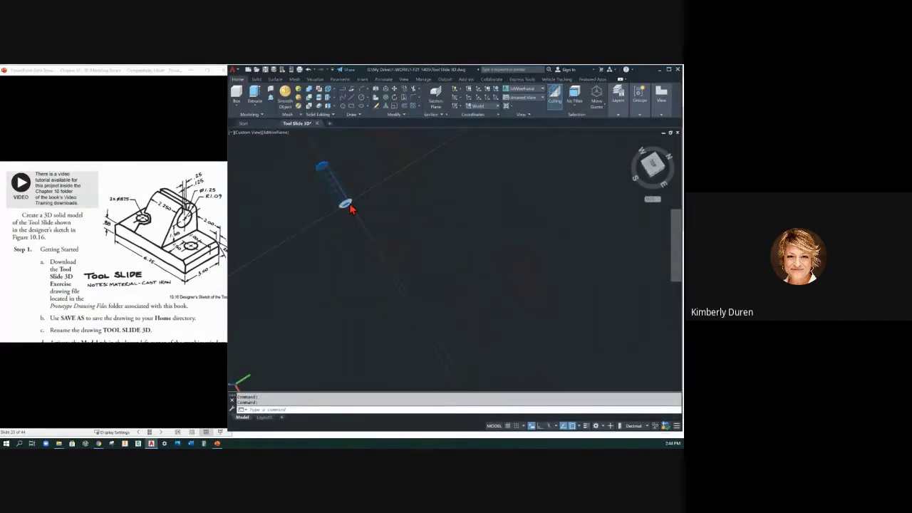
pyautogui.keyDown('shift'); pyautogui.moveTo(349, 206); pyautogui.dragTo(350, 209, button='middle'); pyautogui.keyUp('shift')
pyautogui.keyDown('shift'); pyautogui.moveTo(422, 229); pyautogui.dragTo(308, 189, button='middle'); pyautogui.keyUp('shift')
pyautogui.moveTo(305, 184); pyautogui.dragTo(356, 227, button='middle')
# Undo the view and visual style changes and the revolve of the base outline.
pyautogui.hotkey('ctrl', 'z')
pyautogui.hotkey('ctrl', 'z')
pyautogui.hotkey('ctrl', 'z')
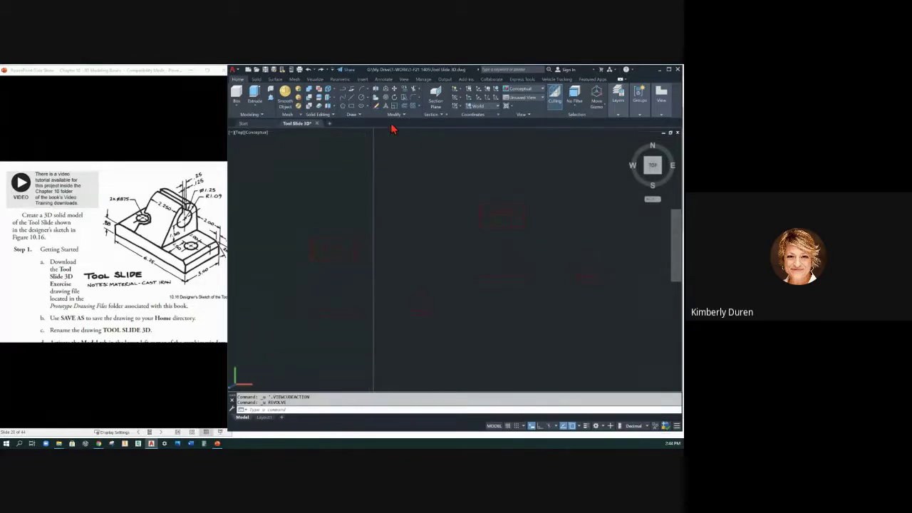
# Convert the closed base outline of the original front view into a region.
pyautogui.click(354, 118)
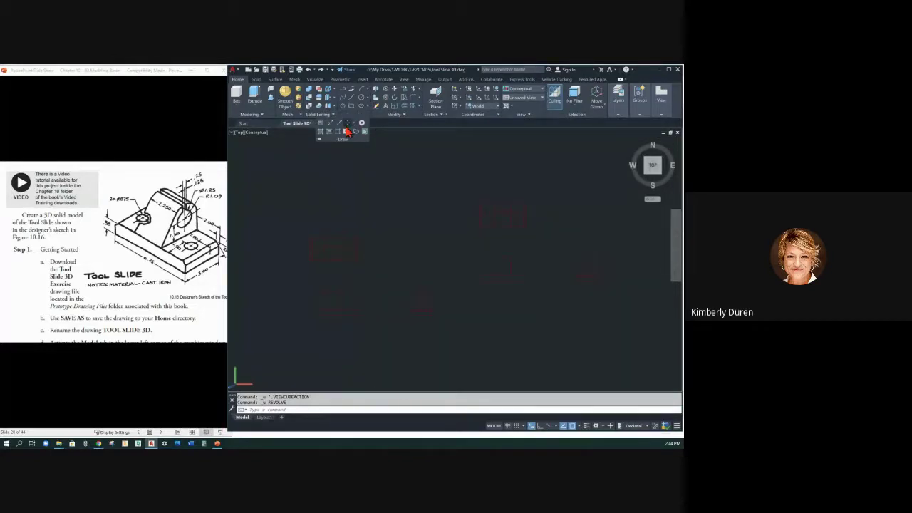
pyautogui.click(347, 133)
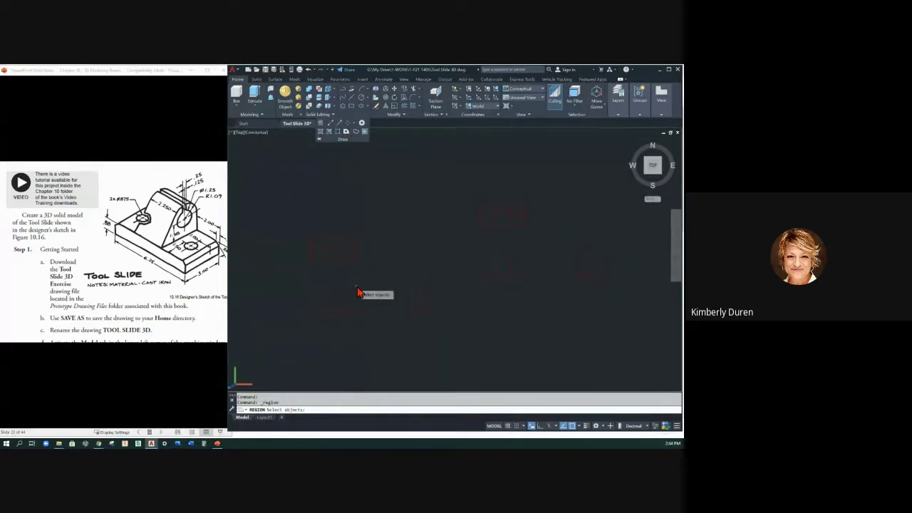
pyautogui.click(300, 302)
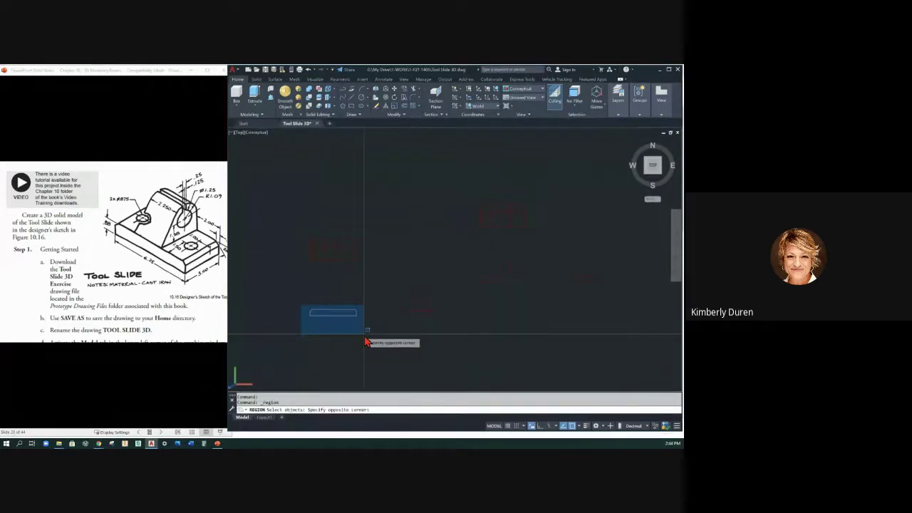
pyautogui.click(368, 339)
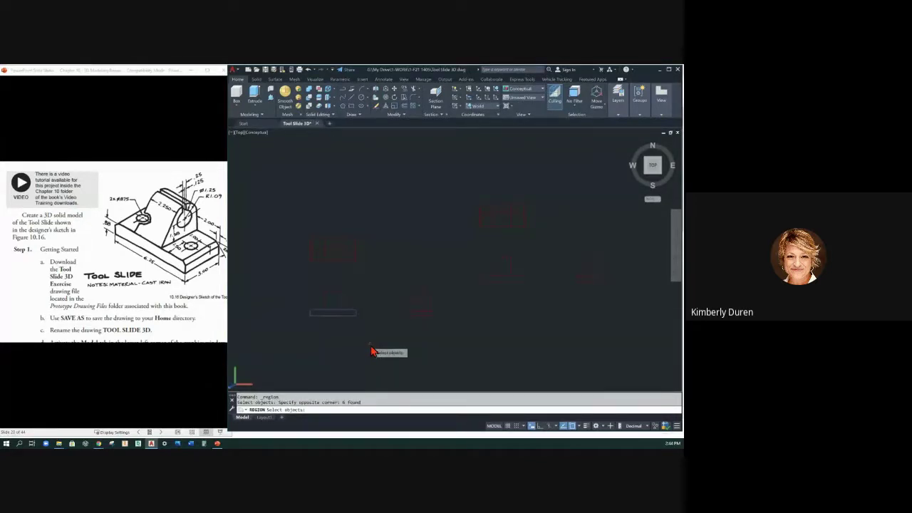
pyautogui.press('Return')
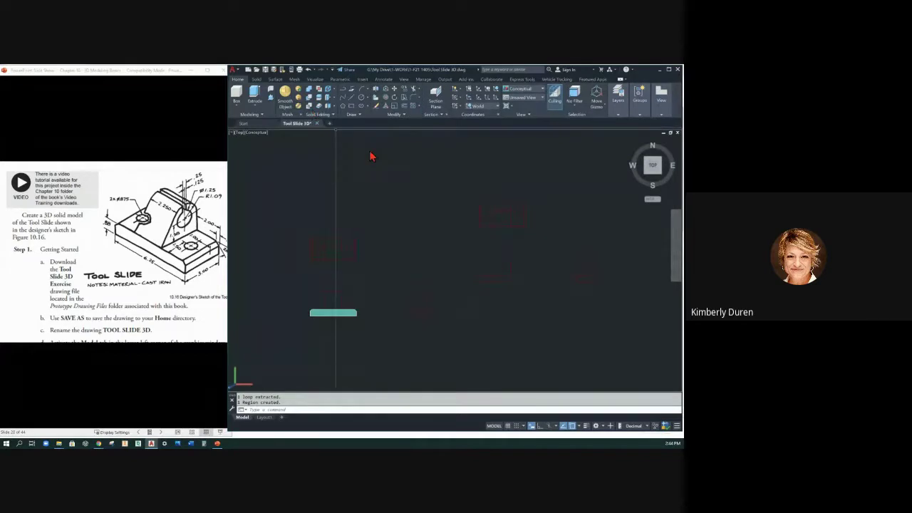
# Revolve the front view's base region 45 degrees about the base's lower edge.
pyautogui.click(255, 109)
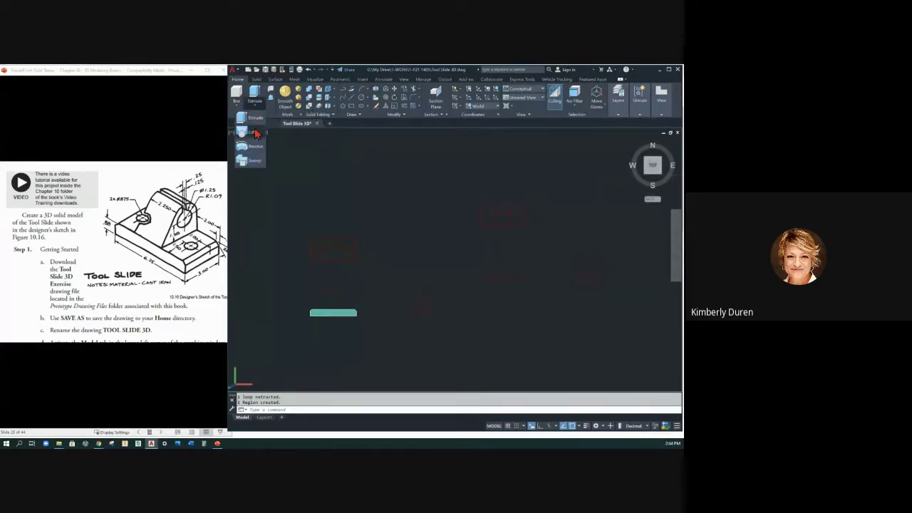
pyautogui.click(257, 151)
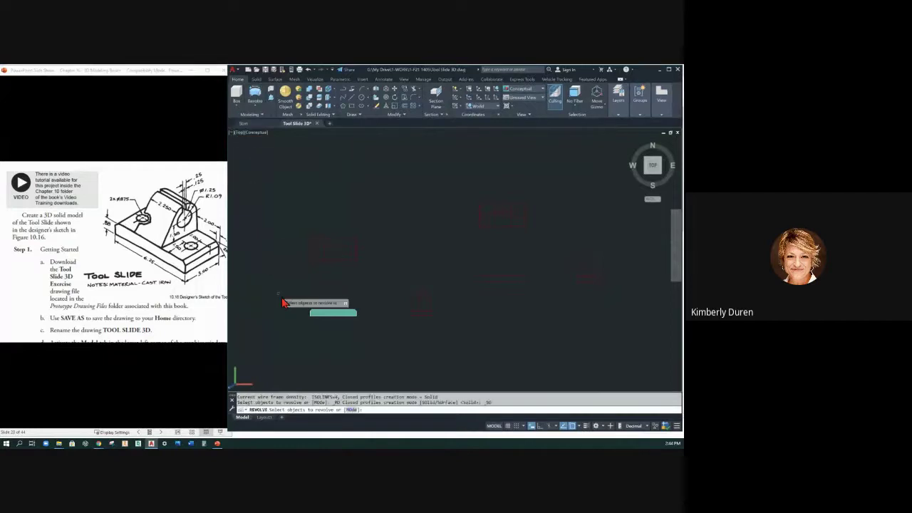
pyautogui.click(325, 314)
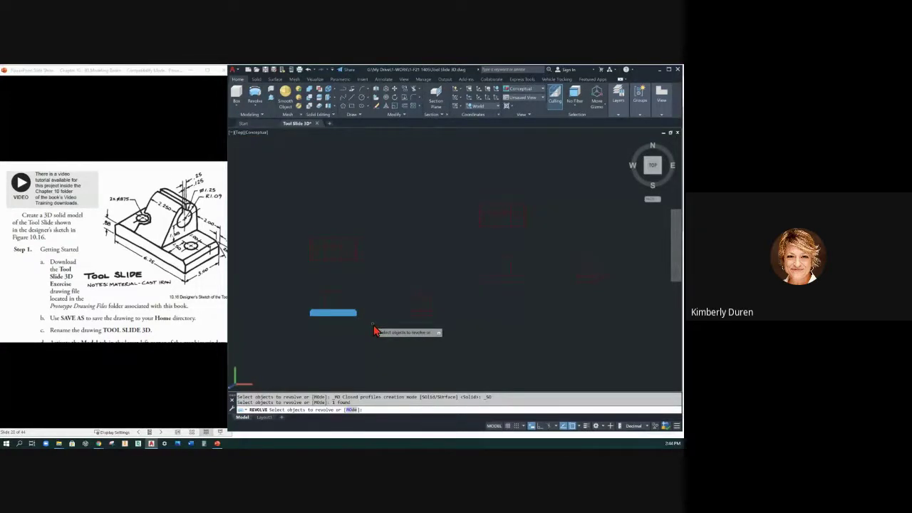
pyautogui.press('Return')
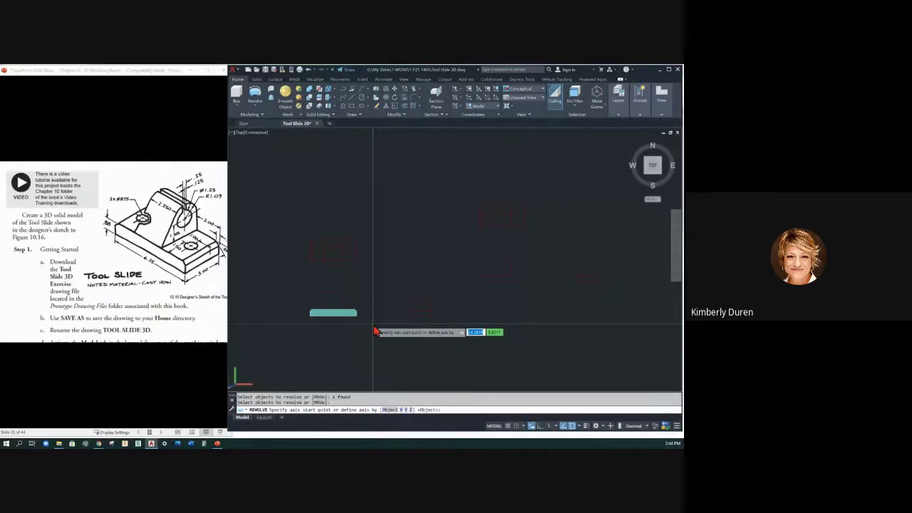
pyautogui.click(310, 321)
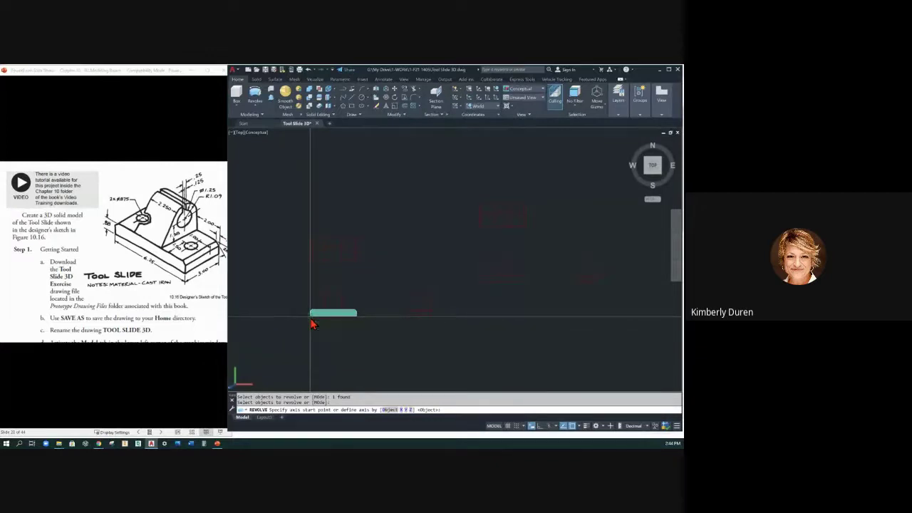
pyautogui.click(357, 322)
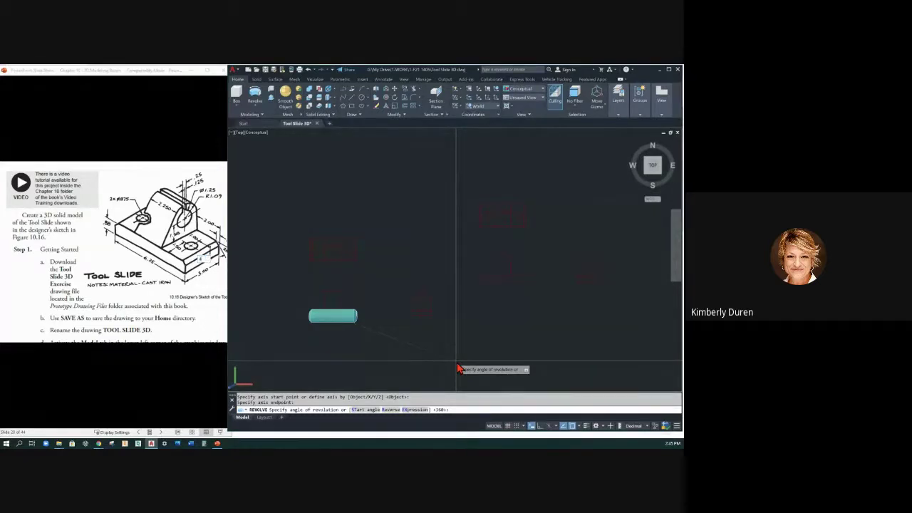
pyautogui.write('45')
pyautogui.press('Return')
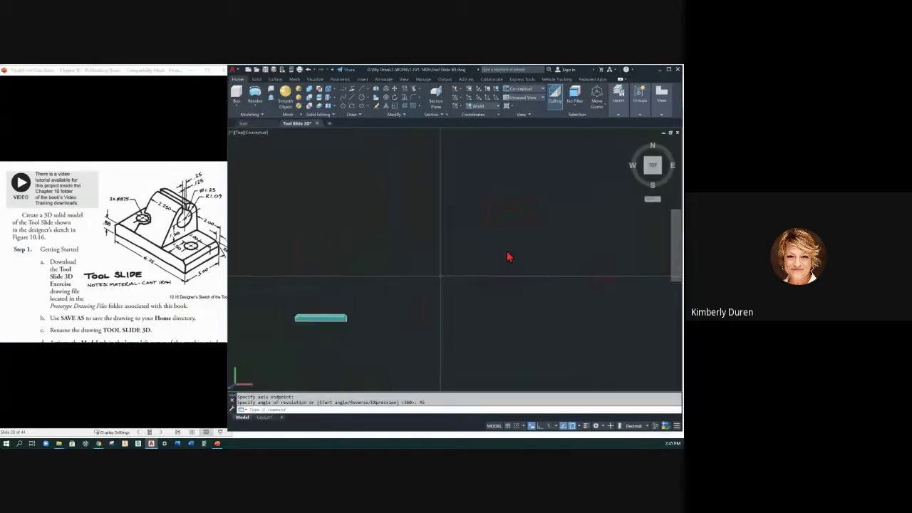
# Show the partly revolved base solid in the southeast isometric view with the 3D Wireframe visual style.
pyautogui.click(630, 145)
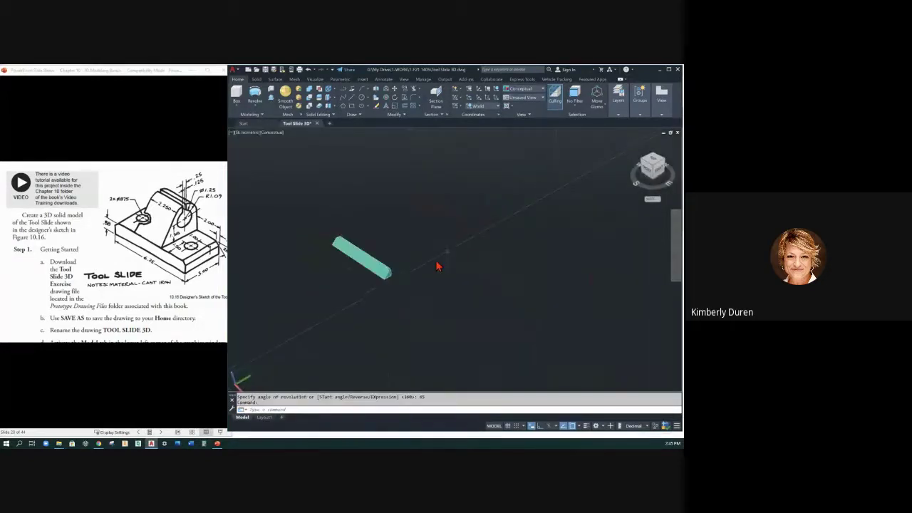
pyautogui.scroll(3, 399, 280)
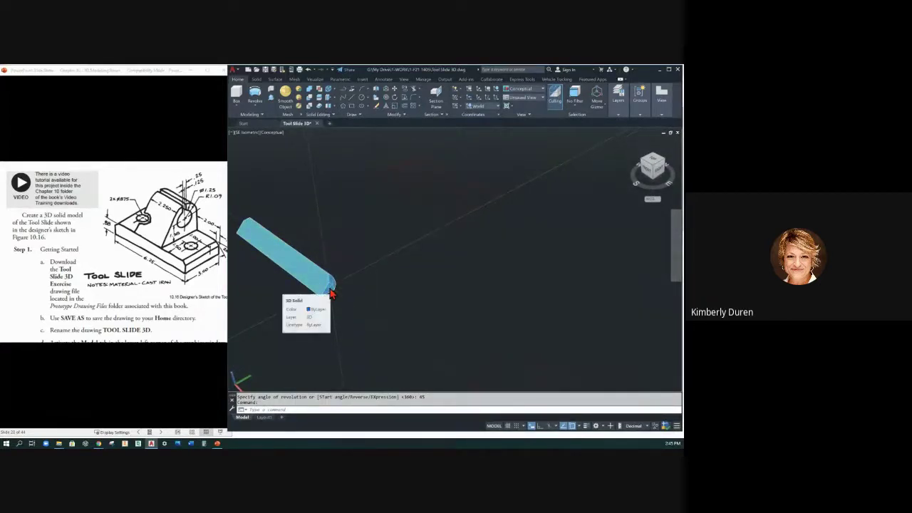
pyautogui.click(542, 93)
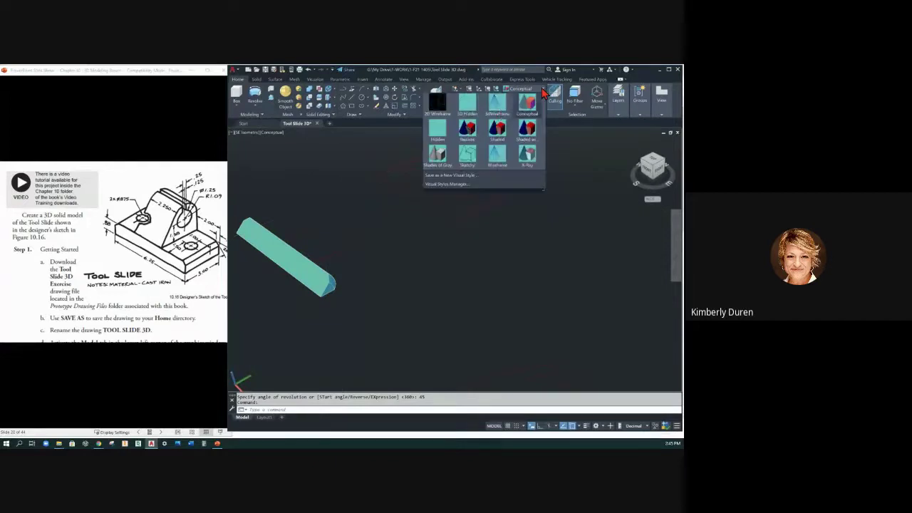
pyautogui.click(499, 107)
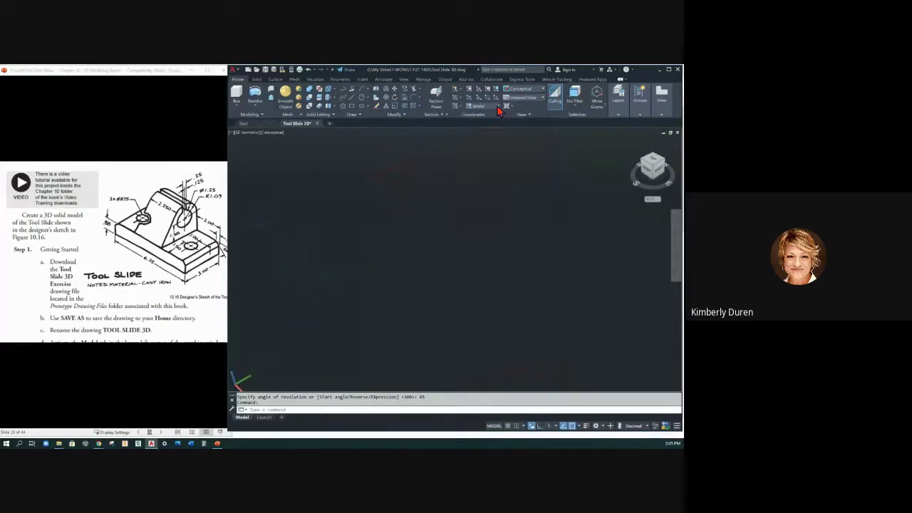
# Change the revolved base solid's angle of revolution to 360 degrees by editing its angle grip.
pyautogui.click(322, 300)
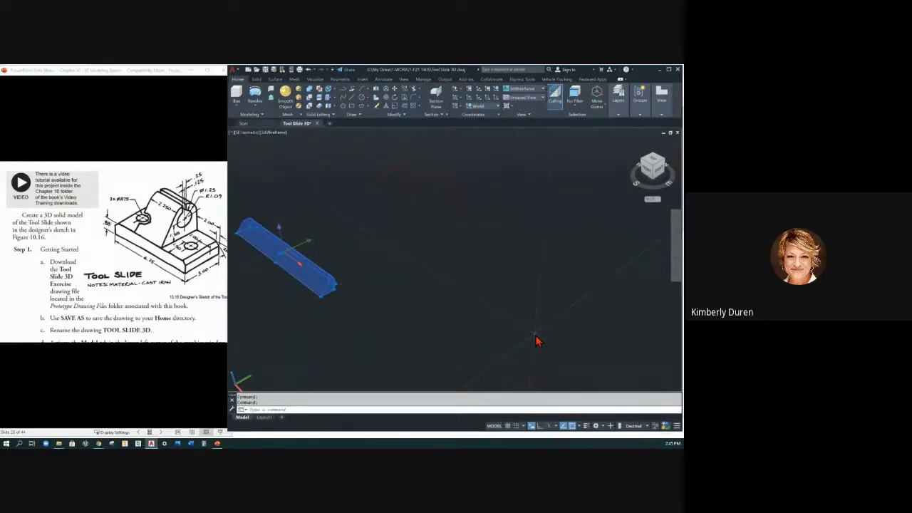
pyautogui.click(279, 272)
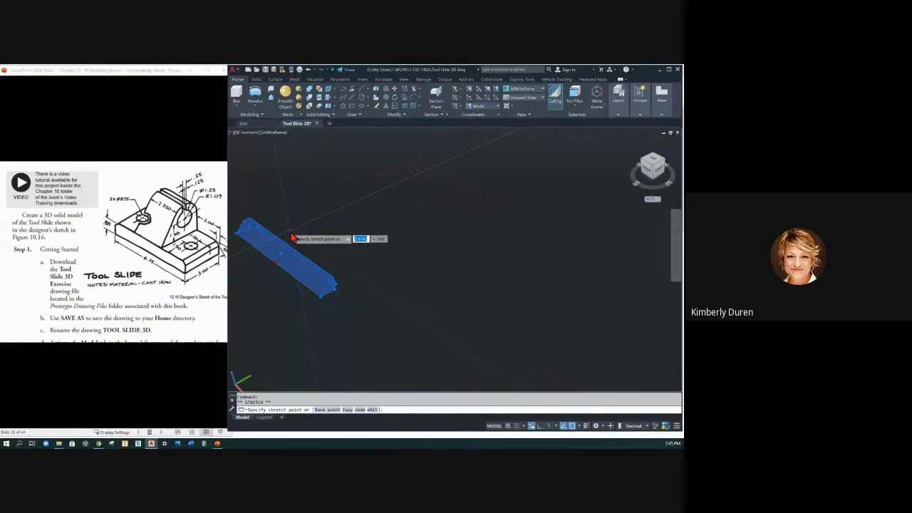
pyautogui.press('Escape')
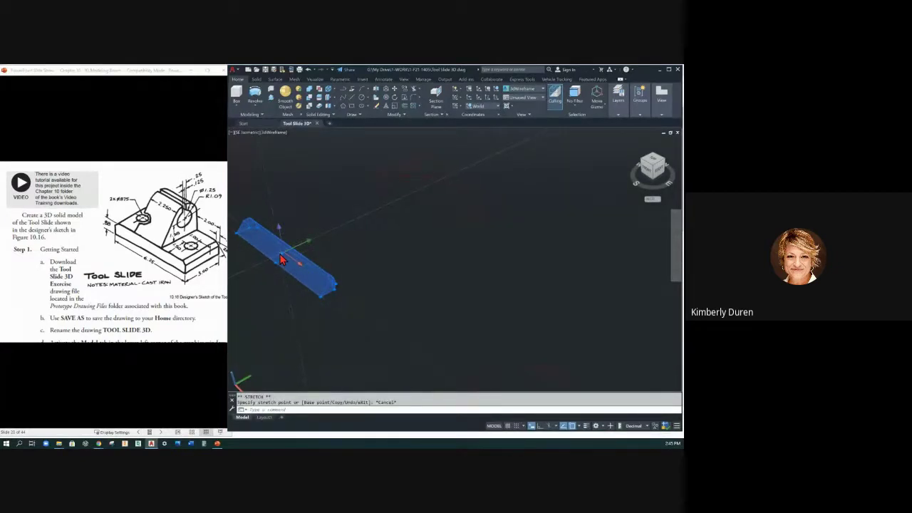
pyautogui.click(281, 259)
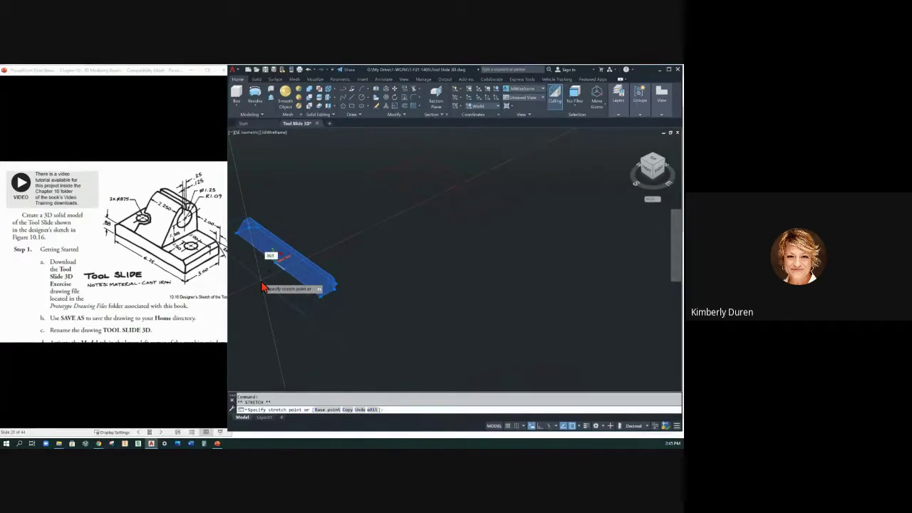
pyautogui.press('Return')
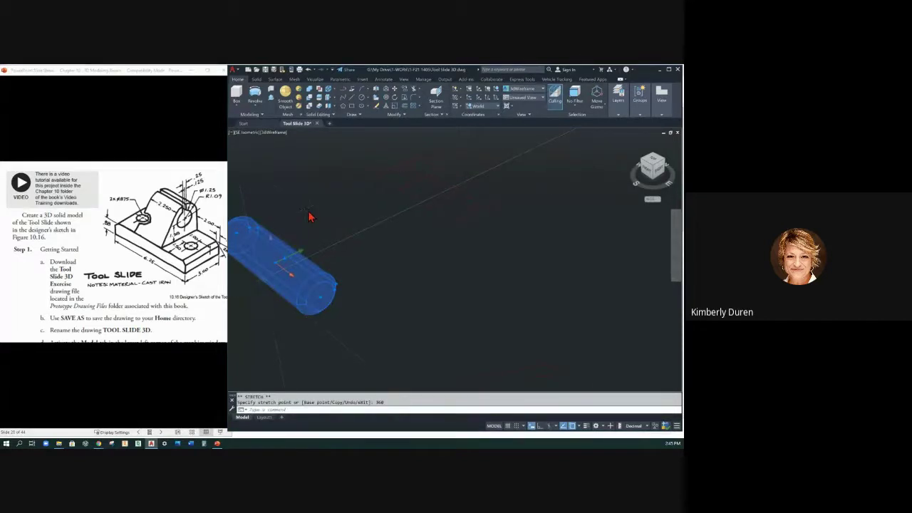
# Try stretching the full revolved solid outward by the grip at its near end, and undo the stretch.
pyautogui.click(321, 305)
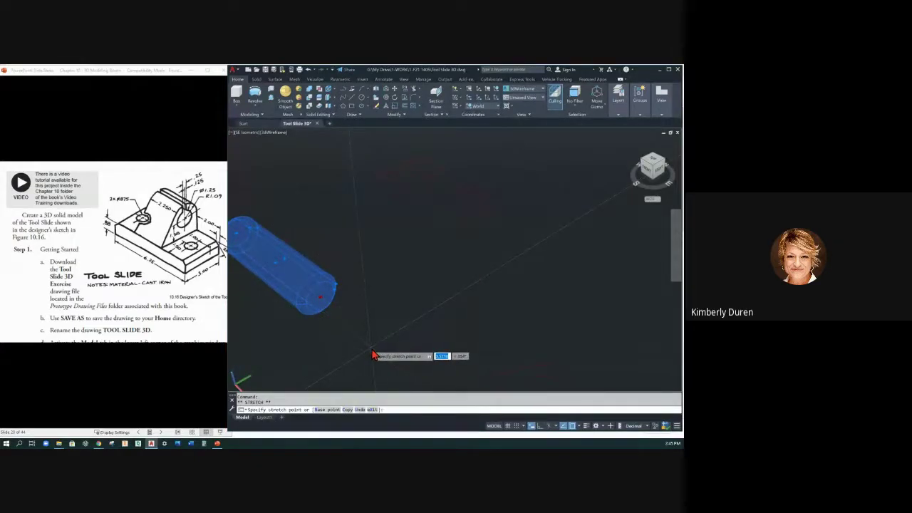
pyautogui.press('Escape')
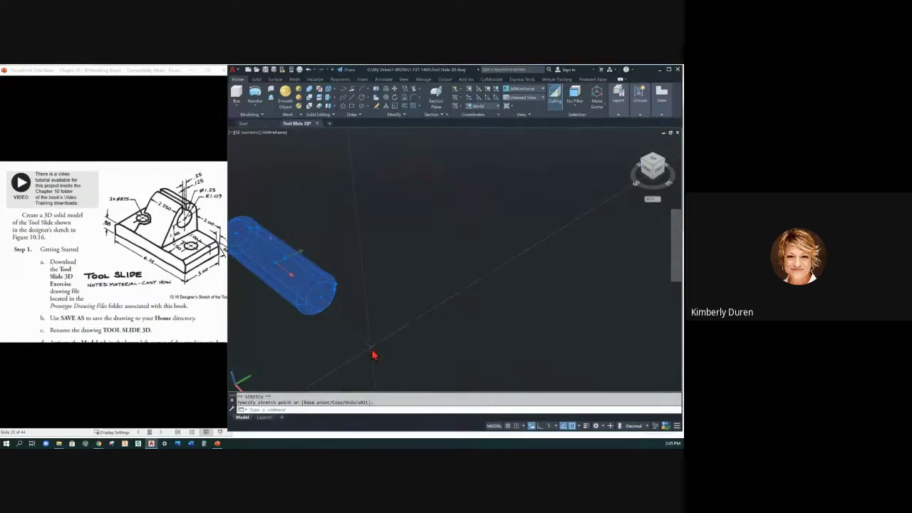
pyautogui.click(321, 303)
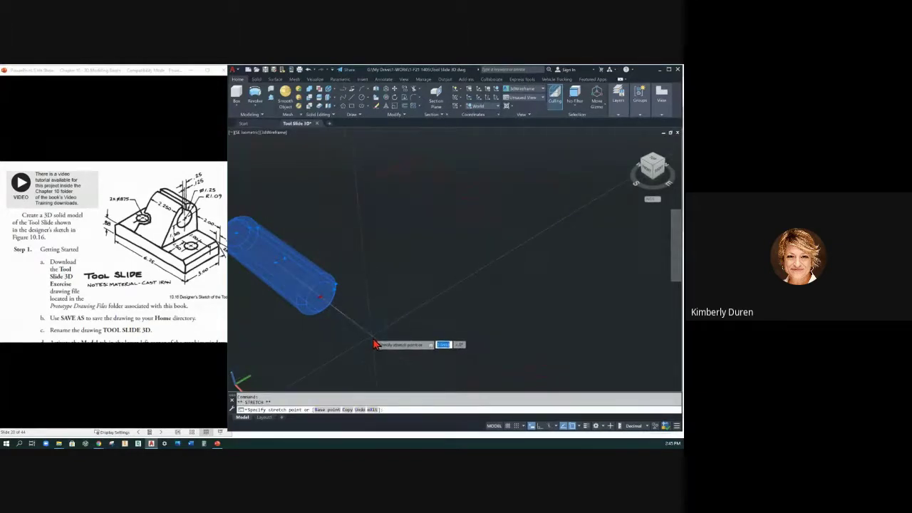
pyautogui.click(444, 380)
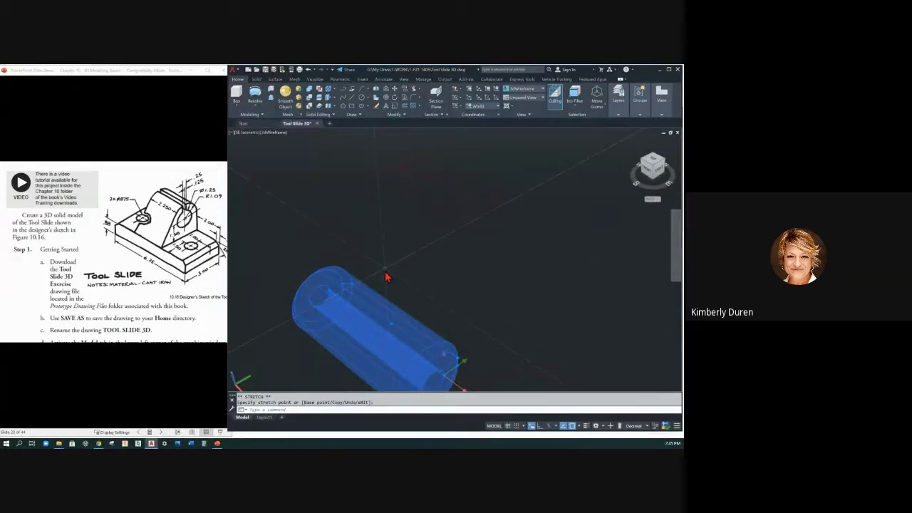
pyautogui.hotkey('ctrl', 'z')
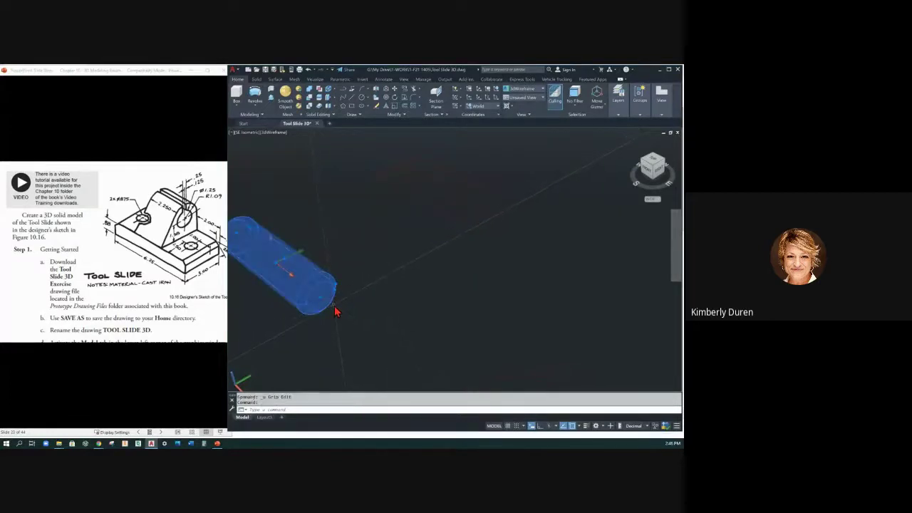
# Undo the revolve angle edit, the visual style and view changes, the revolve and the base region conversion.
pyautogui.press('Delete')
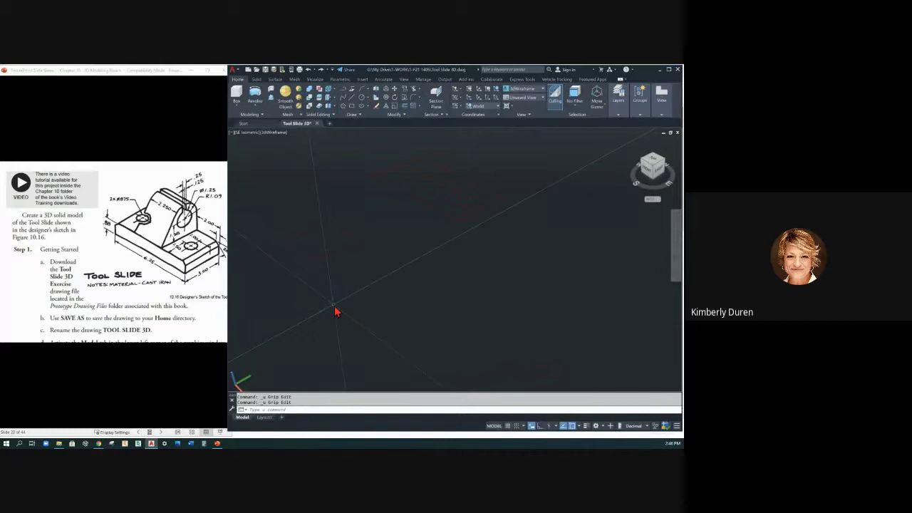
pyautogui.hotkey('ctrl', 'z')
pyautogui.hotkey('ctrl', 'z')
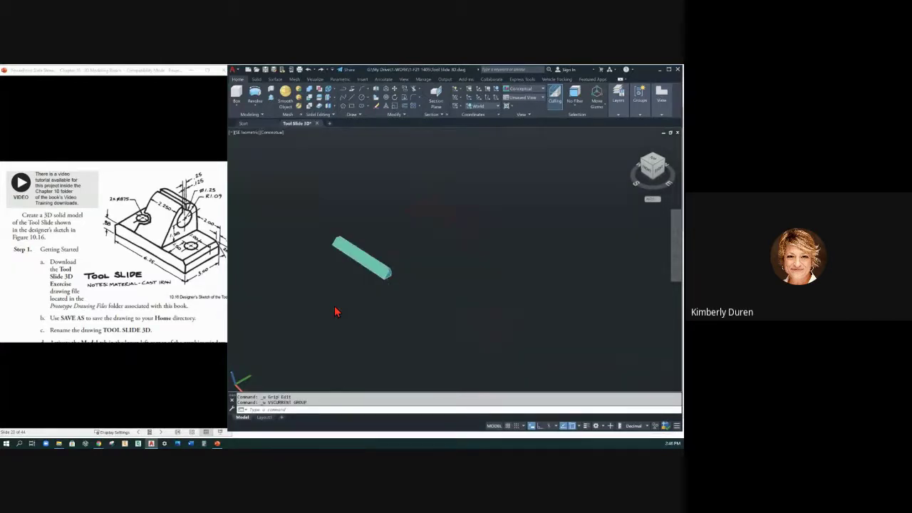
pyautogui.hotkey('ctrl', 'z')
pyautogui.hotkey('ctrl', 'z')
pyautogui.hotkey('ctrl', 'z')
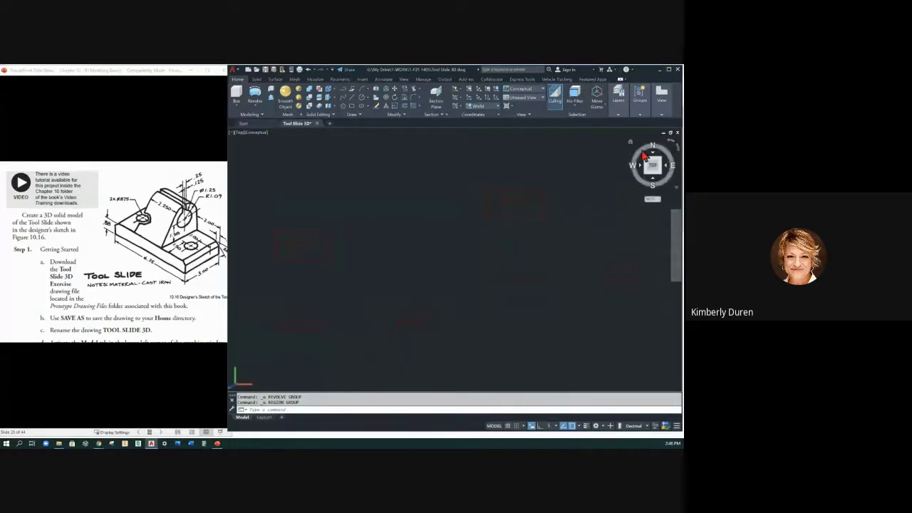
# Presspull the bounded area inside the front view's base outline downward 3 units, working in the southeast isometric view.
pyautogui.click(632, 142)
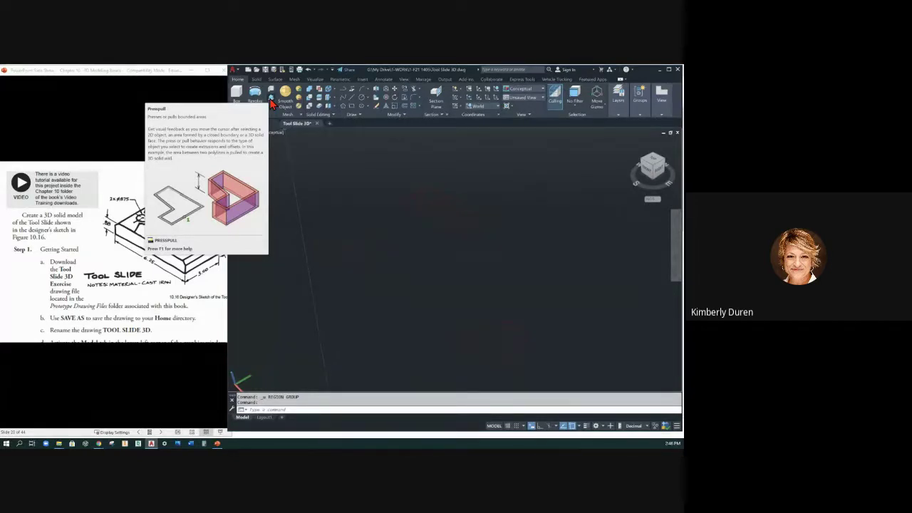
pyautogui.click(271, 99)
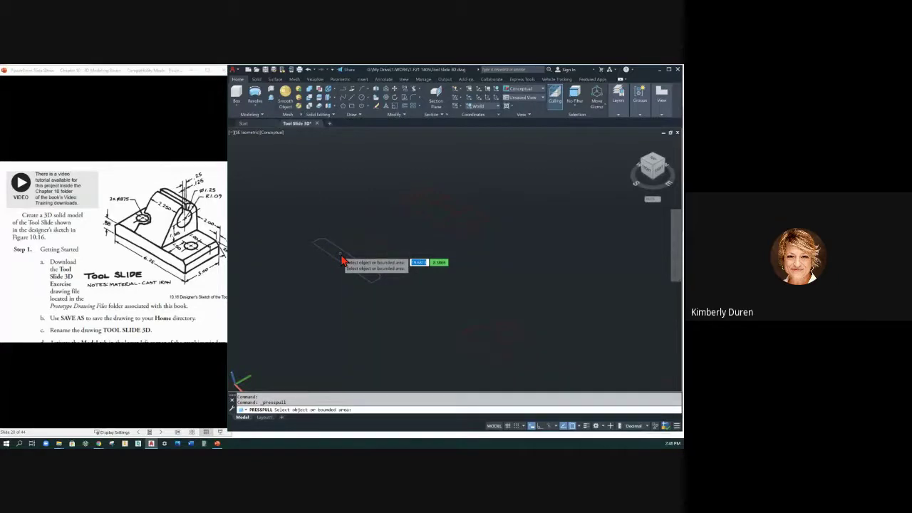
pyautogui.click(342, 261)
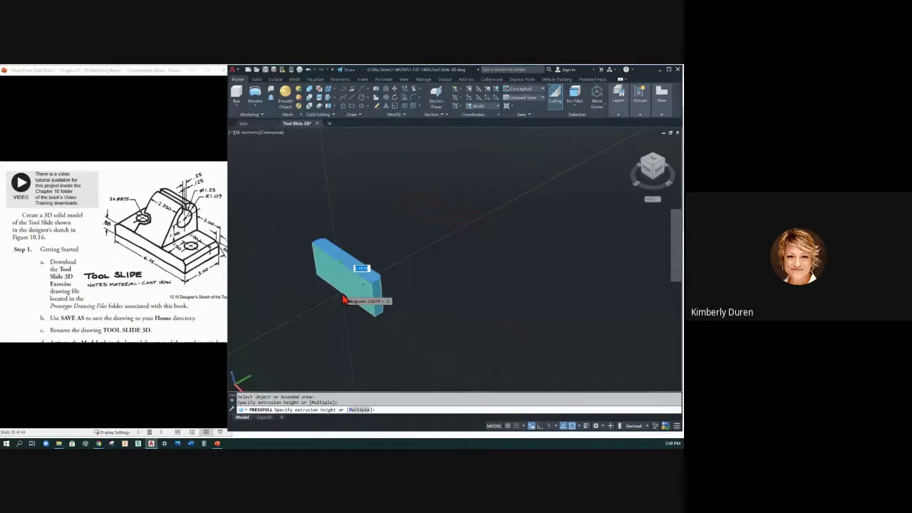
pyautogui.write('1')
pyautogui.press('Return')
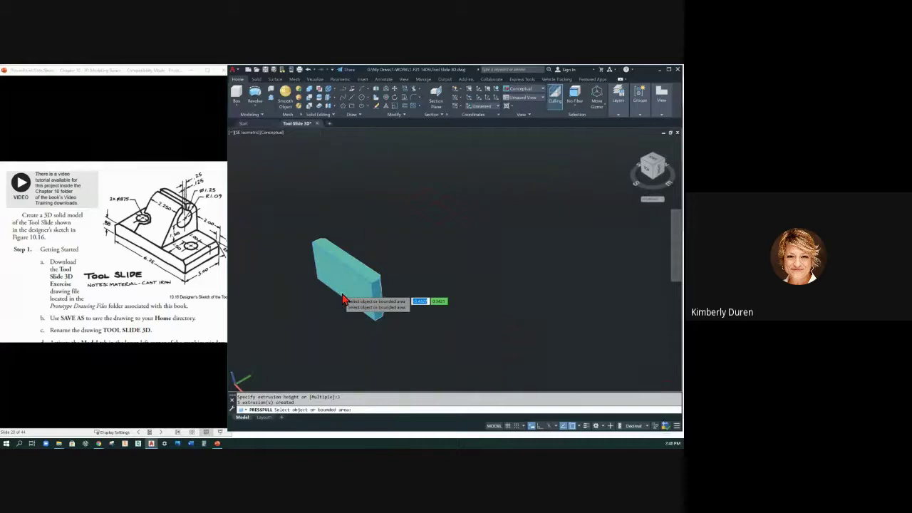
pyautogui.press('Return')
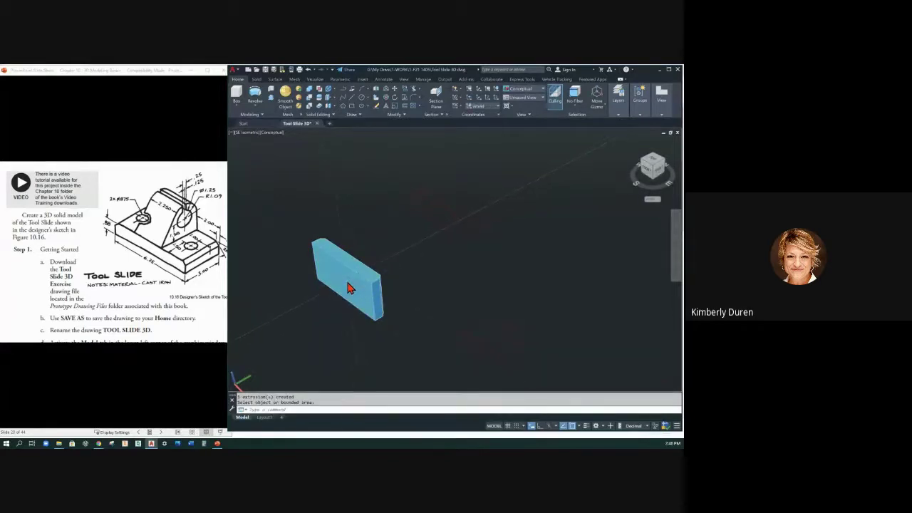
# Move the press-pulled base solid off its original position, a short distance toward the front of the isometric view.
pyautogui.click(348, 294)
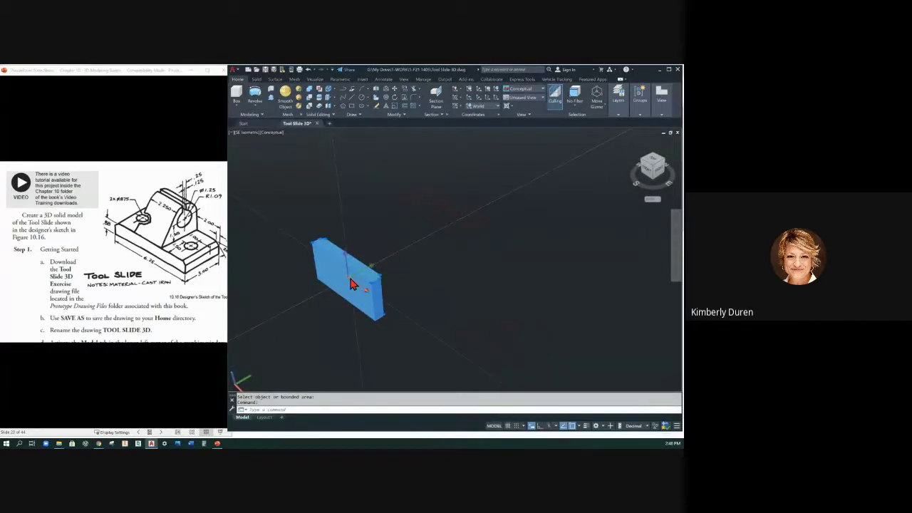
pyautogui.write('m')
pyautogui.press('Return')
pyautogui.click(317, 313)
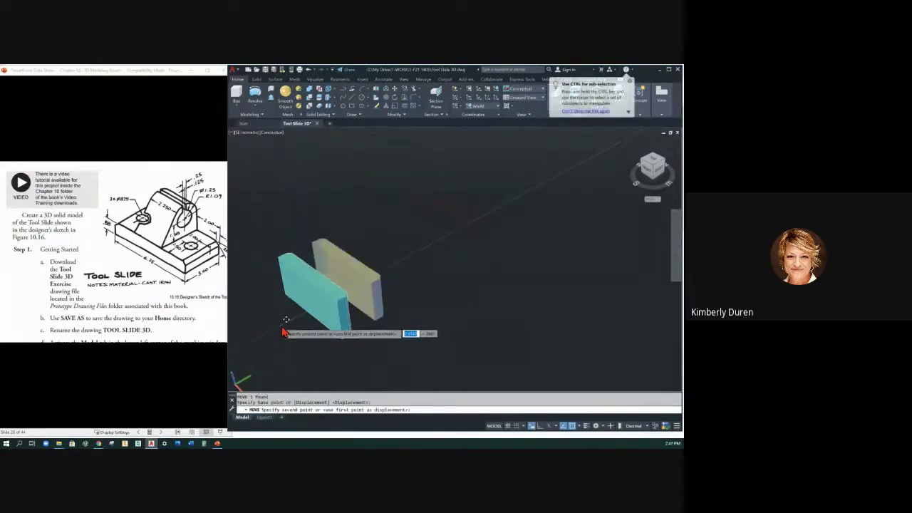
pyautogui.click(282, 331)
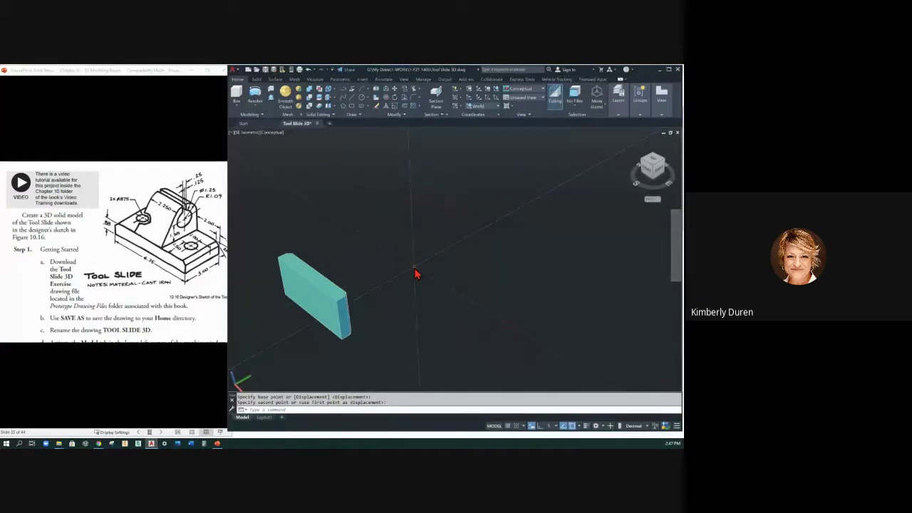
pyautogui.click(436, 275)
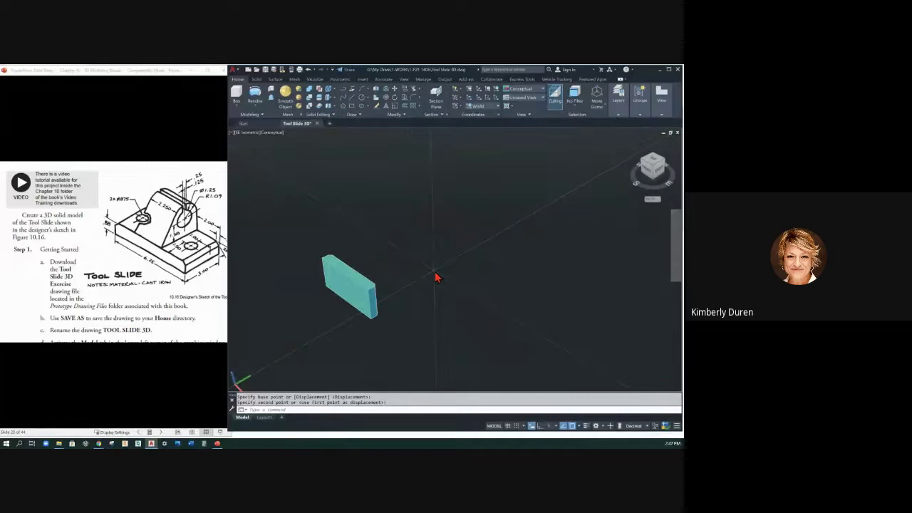
# Move the press-pulled base solid farther away from the 2D outlines in the southeast isometric view.
pyautogui.click(340, 292)
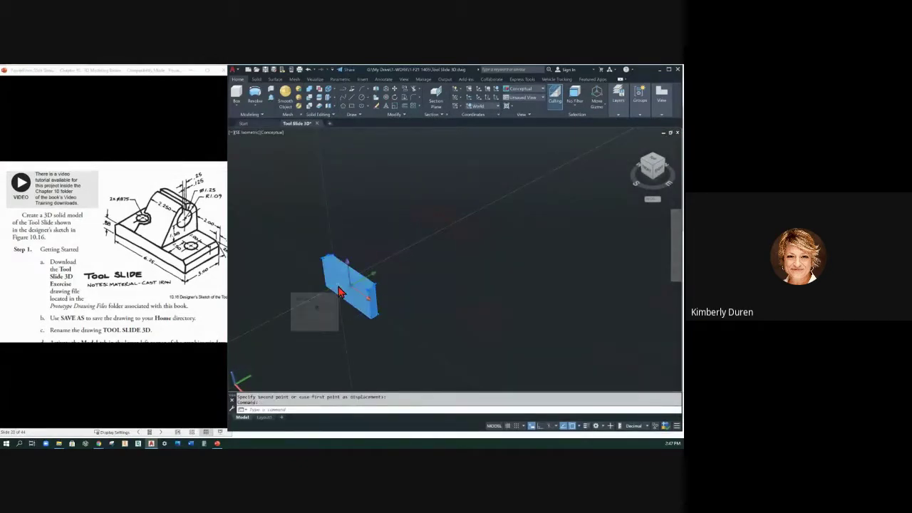
pyautogui.write('m')
pyautogui.press('Return')
pyautogui.click(341, 312)
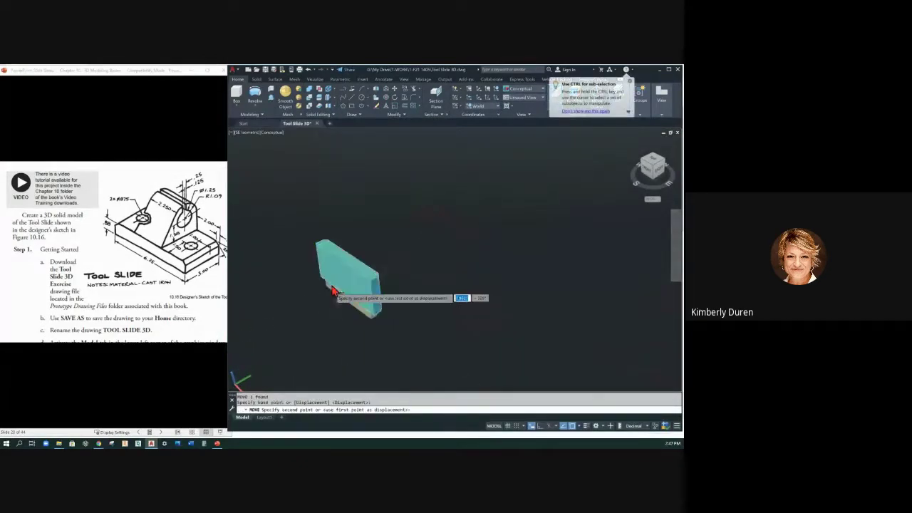
pyautogui.click(306, 230)
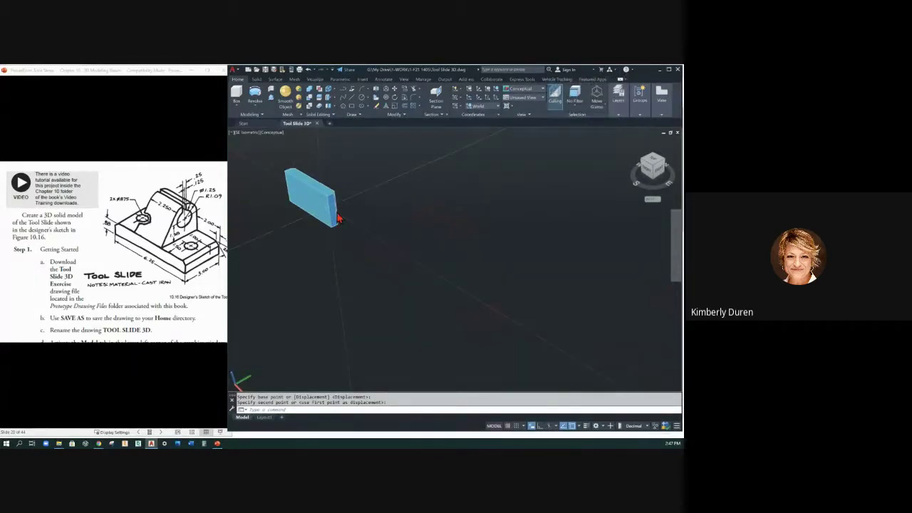
# Presspull the bounded area inside the upright's outline, the profile with the slotted hole, to a height of 2.25.
pyautogui.scroll(1, 508, 344)
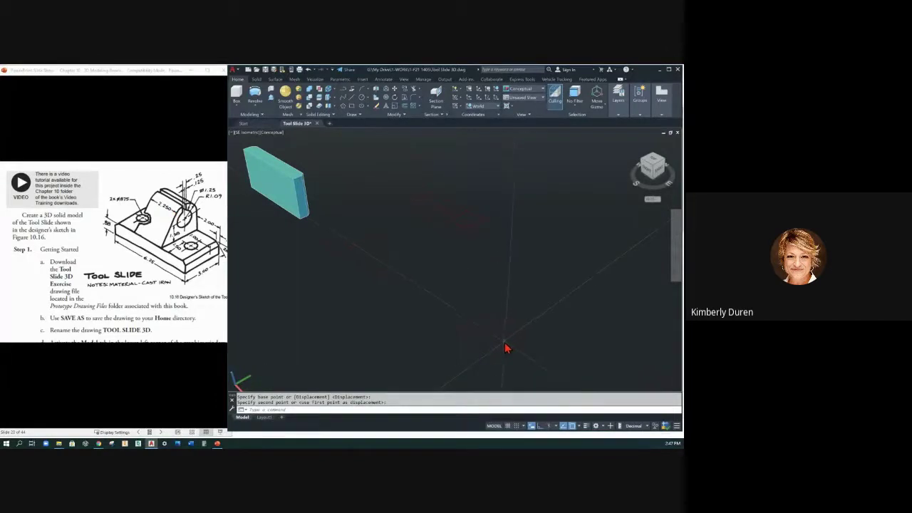
pyautogui.click(277, 105)
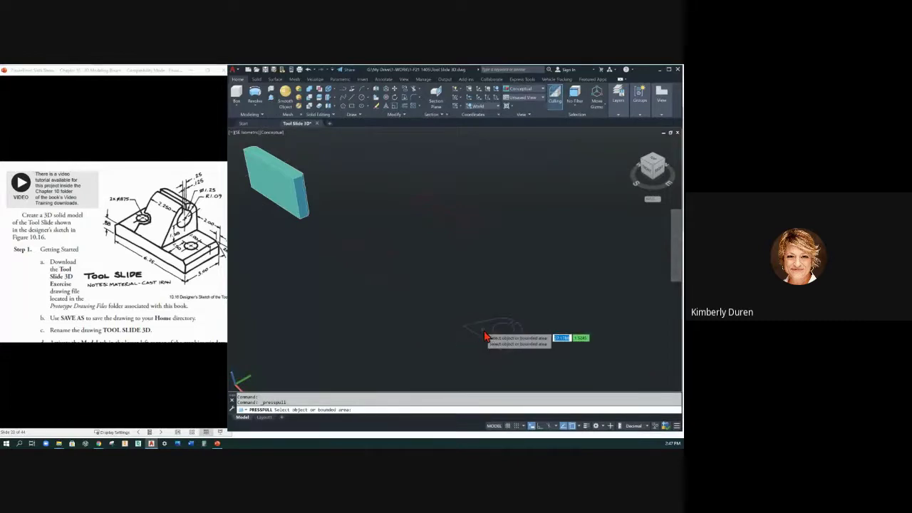
pyautogui.click(486, 335)
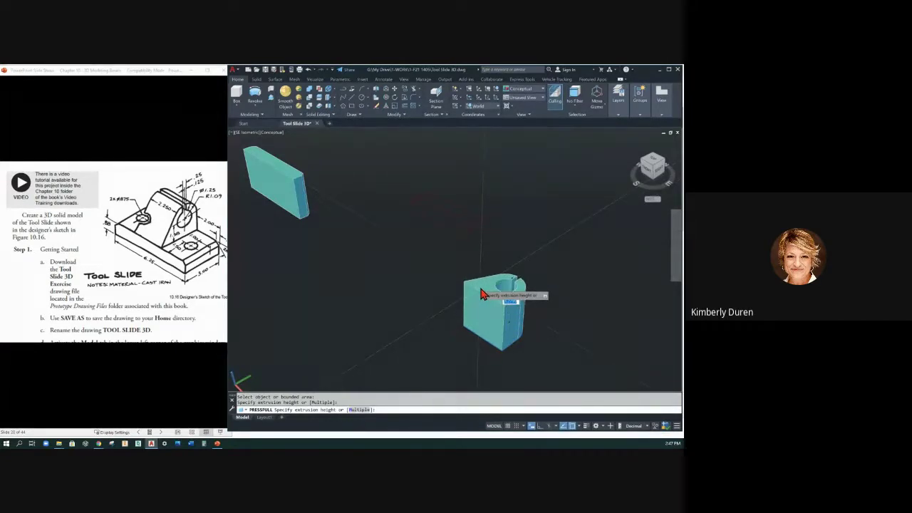
pyautogui.write('2.25')
pyautogui.press('Return')
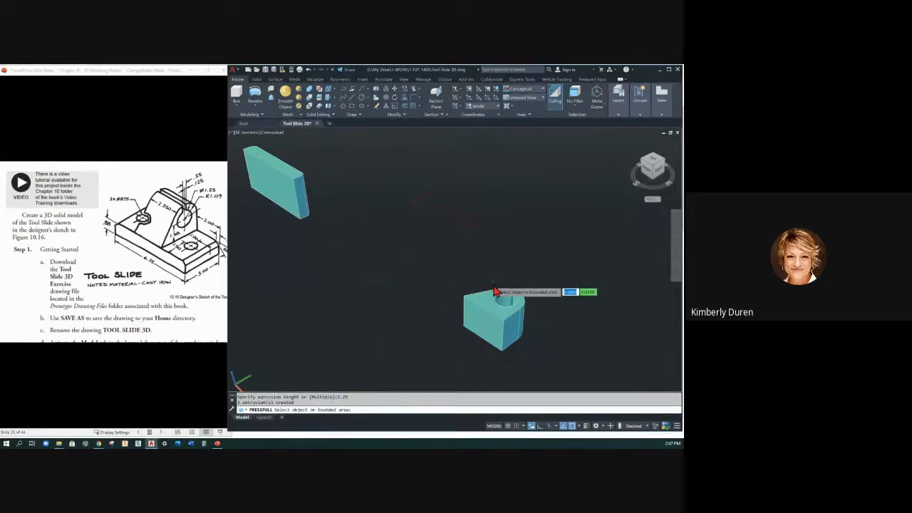
pyautogui.press('Return')
# Move the press-pulled upright solid off its 2D outline, a short distance toward the back of the isometric view.
pyautogui.click(489, 325)
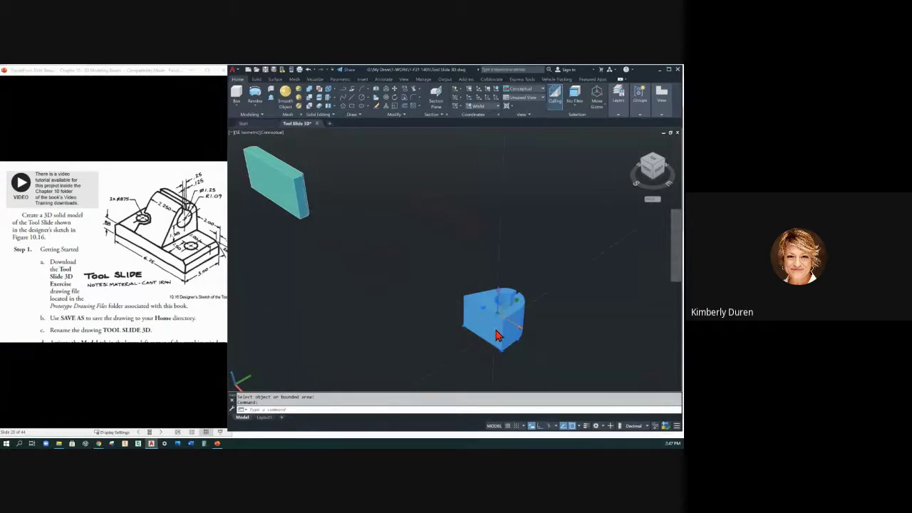
pyautogui.write('m')
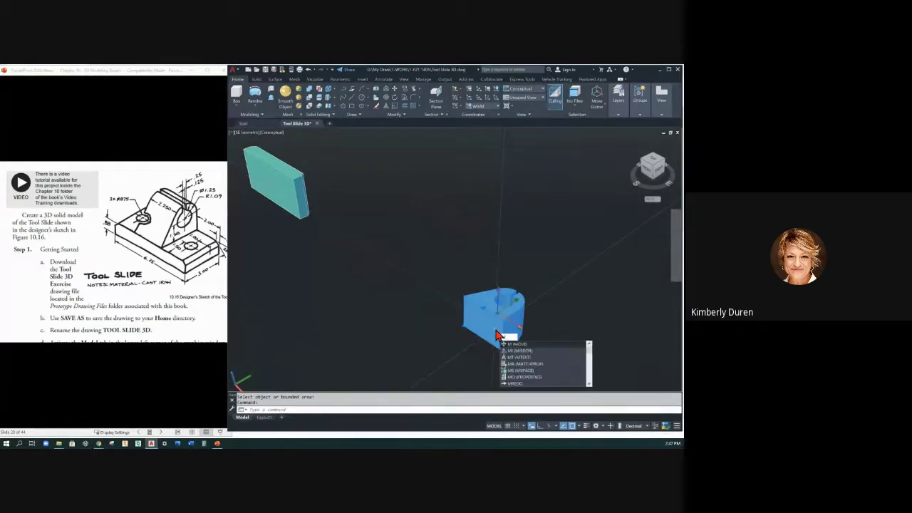
pyautogui.press('Return')
pyautogui.click(501, 332)
pyautogui.click(535, 260)
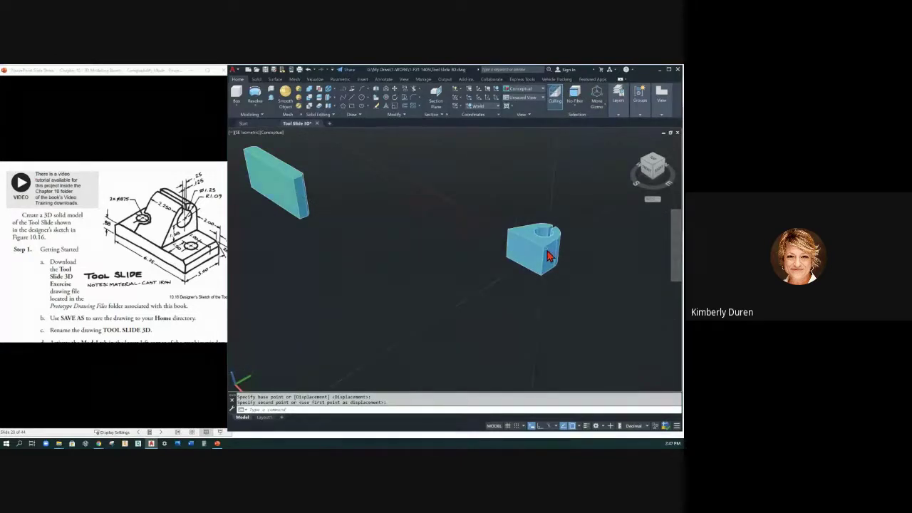
pyautogui.click(435, 340)
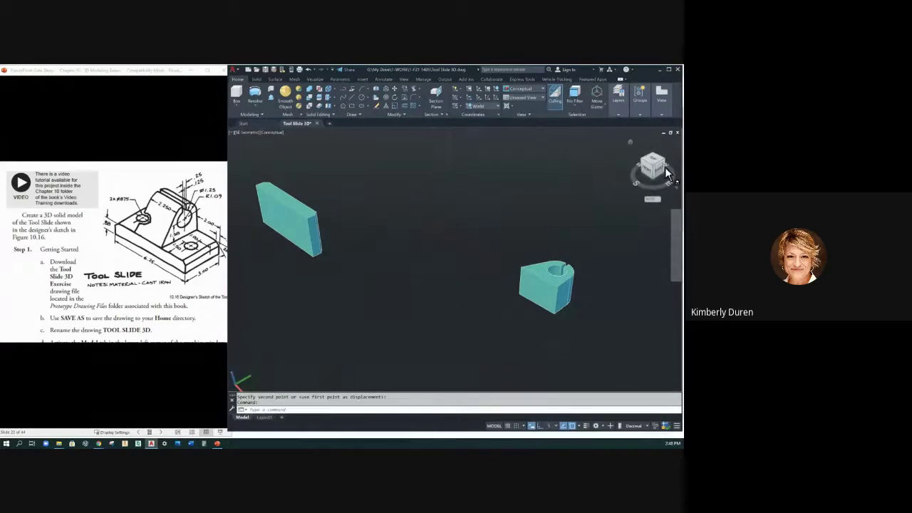
pyautogui.scroll(-5, 381, 229)
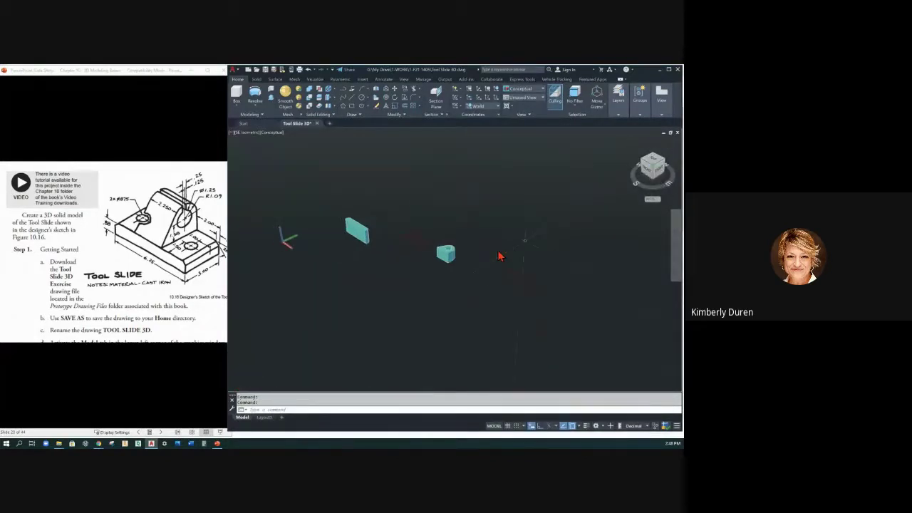
pyautogui.scroll(-3, 405, 252)
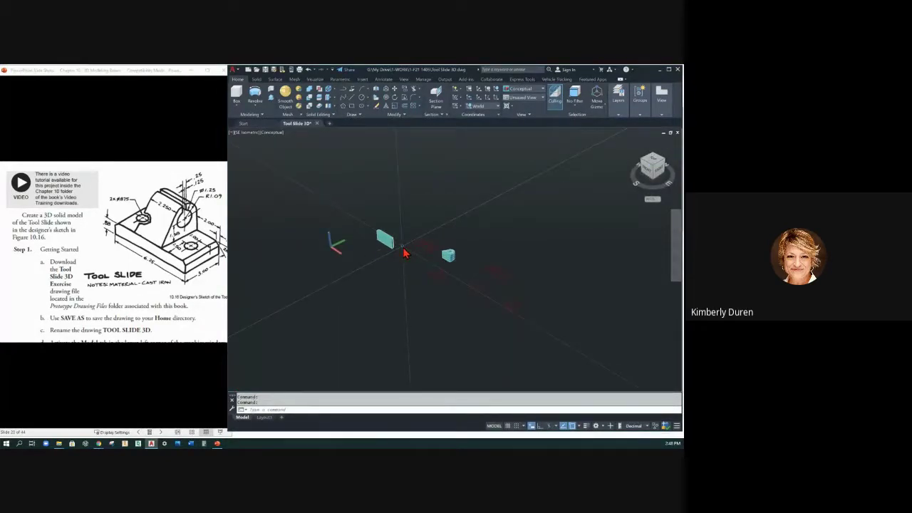
pyautogui.scroll(-2, 404, 253)
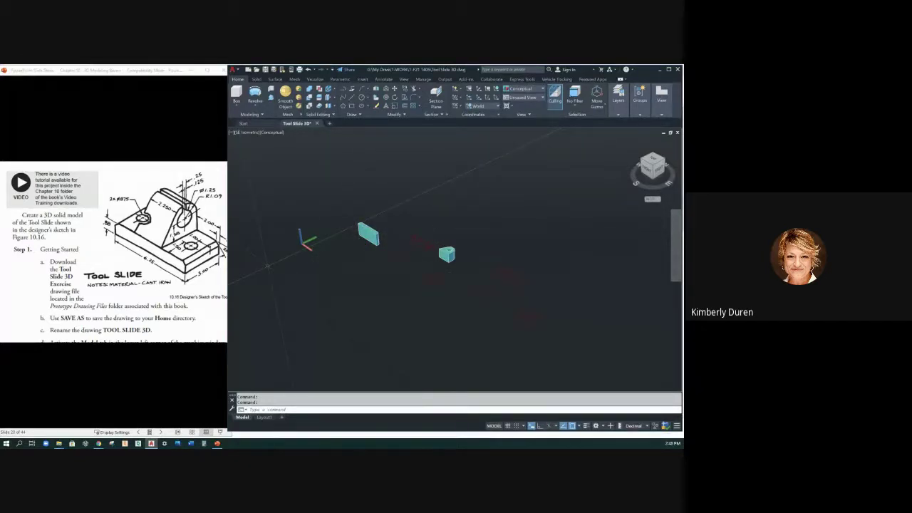
pyautogui.click(98, 443)
pyautogui.click(446, 256)
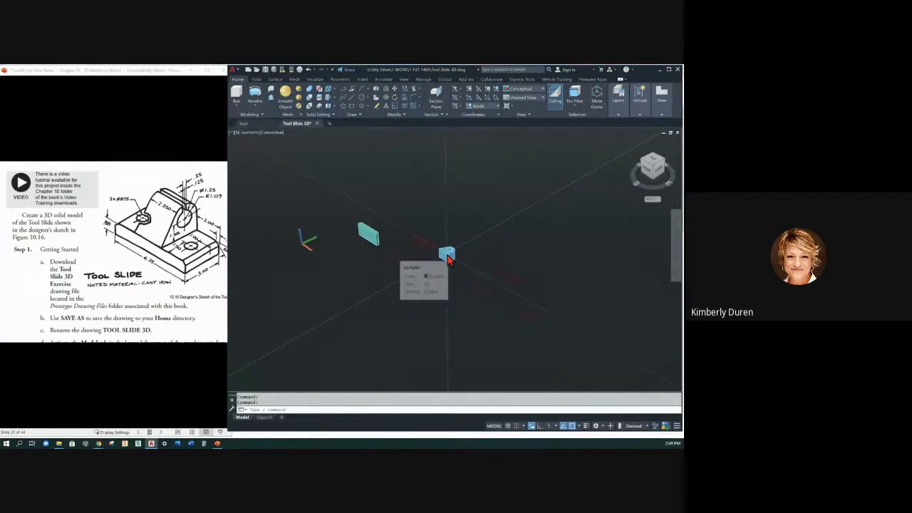
pyautogui.press('Escape')
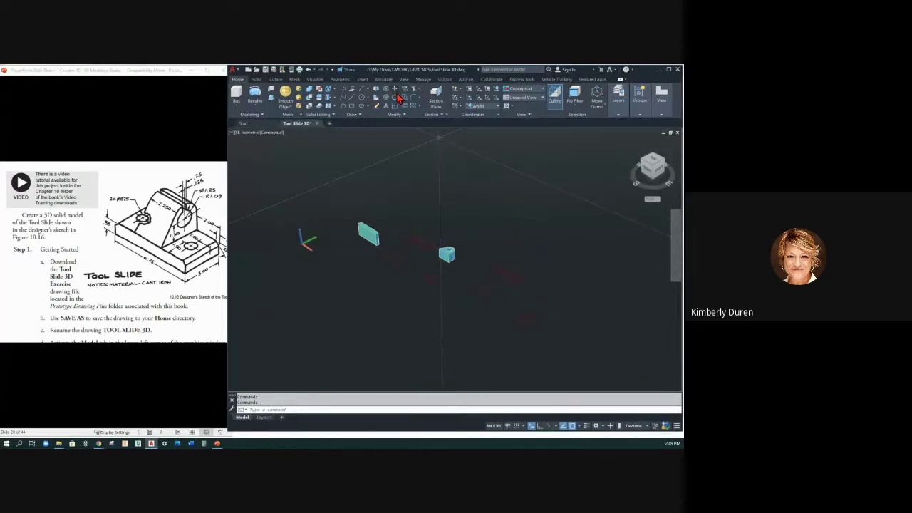
# 3D Rotate the base and upright solids together a quarter turn about the X axis with Ortho on, so the base lies flat and the upright stands.
pyautogui.click(389, 99)
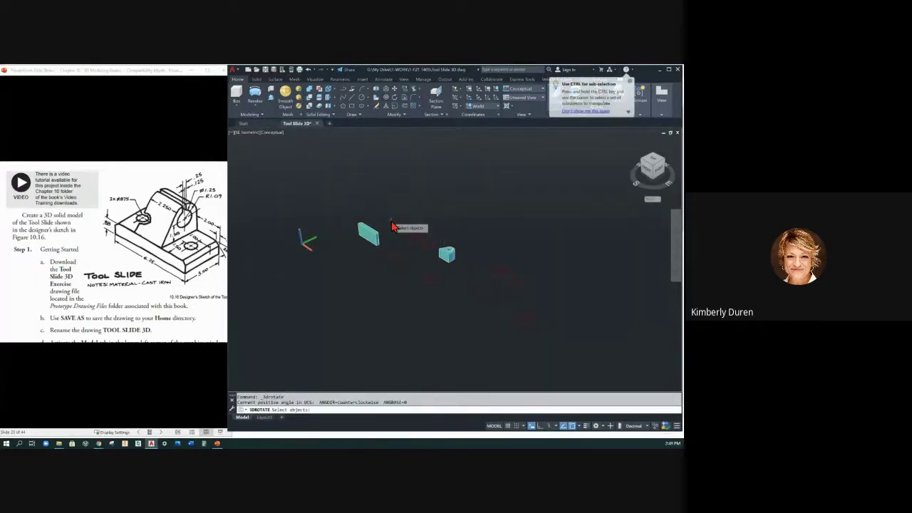
pyautogui.click(371, 236)
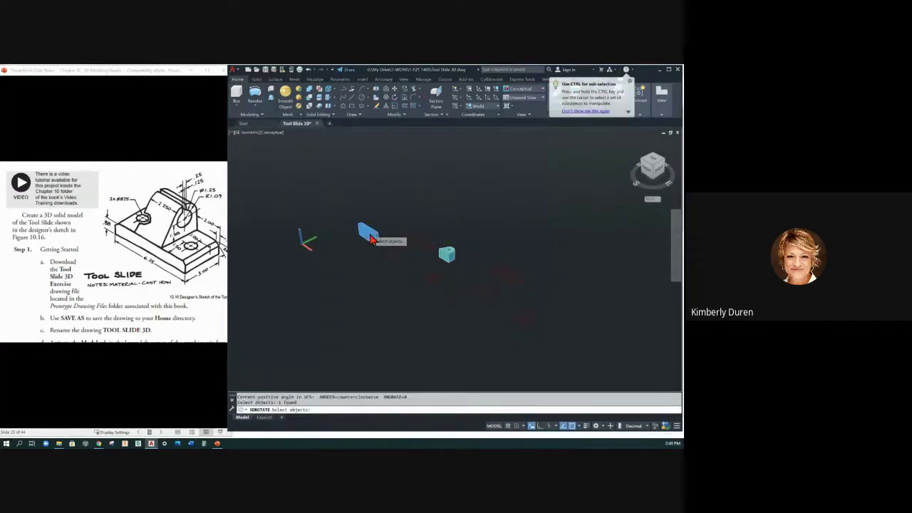
pyautogui.click(446, 258)
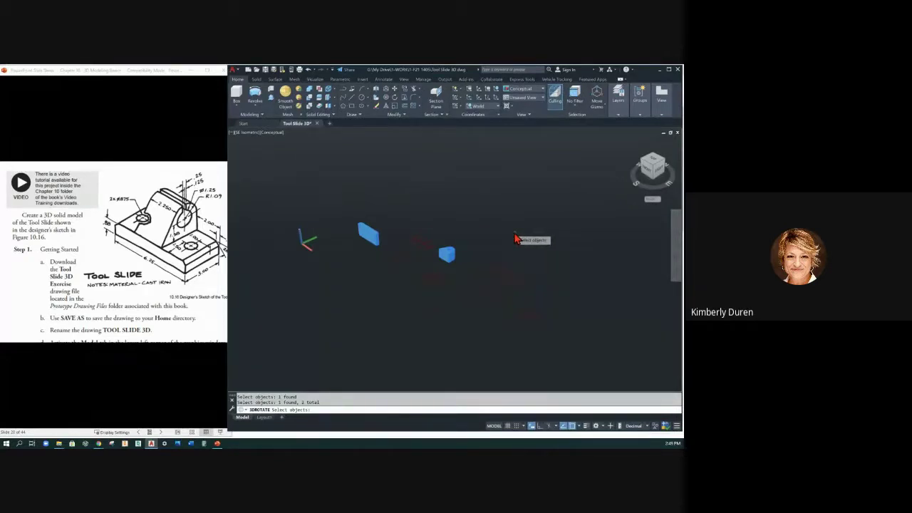
pyautogui.press('Return')
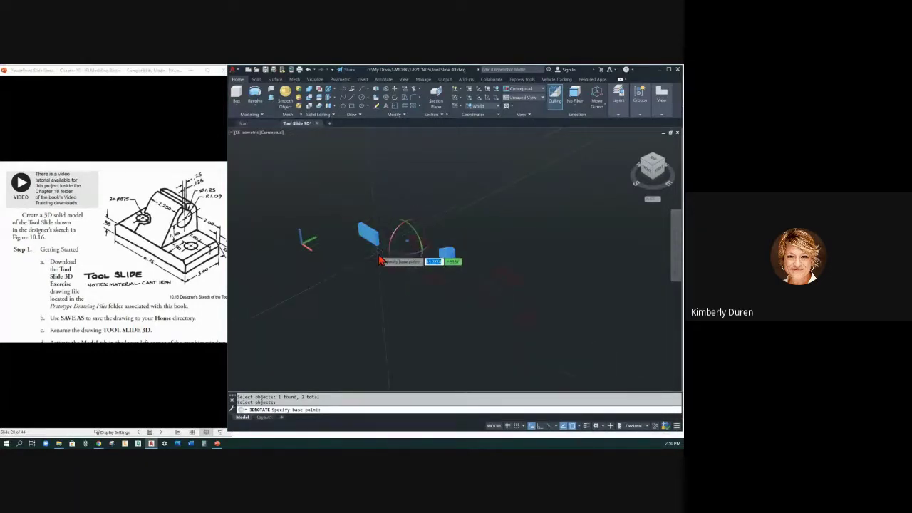
pyautogui.scroll(5, 406, 256)
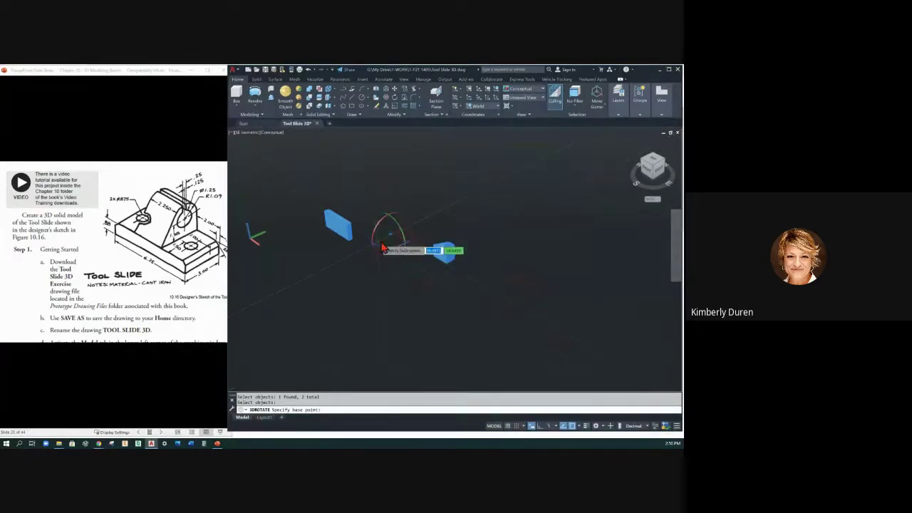
pyautogui.click(449, 268)
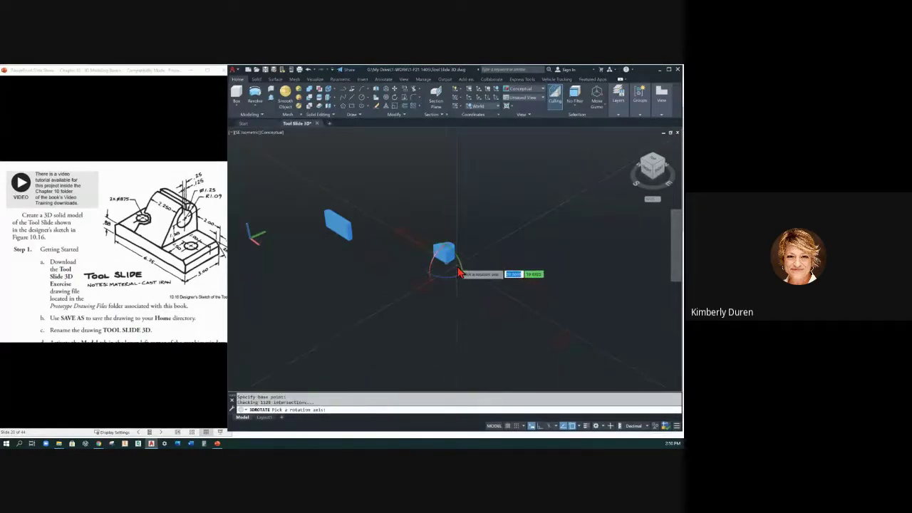
pyautogui.scroll(-1, 450, 272)
pyautogui.scroll(4, 449, 275)
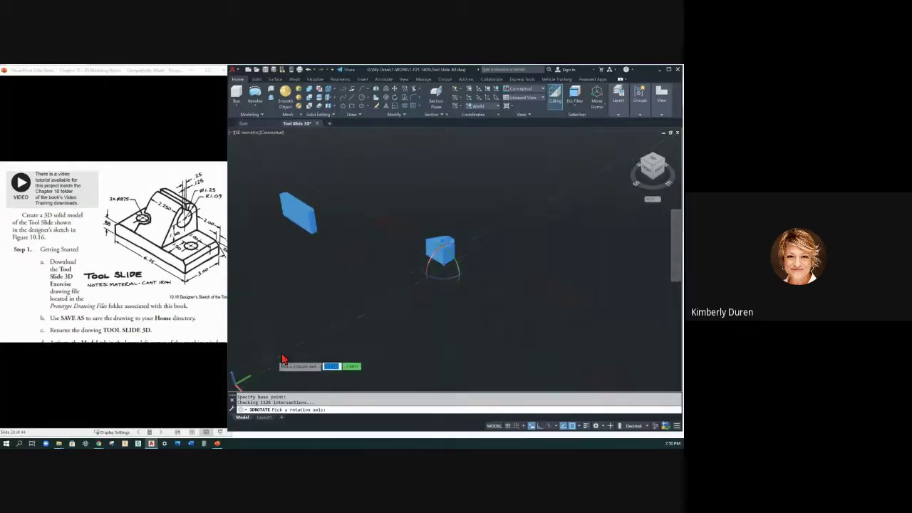
pyautogui.keyDown('shift'); pyautogui.moveTo(283, 363); pyautogui.dragTo(290, 334, button='middle'); pyautogui.keyUp('shift')
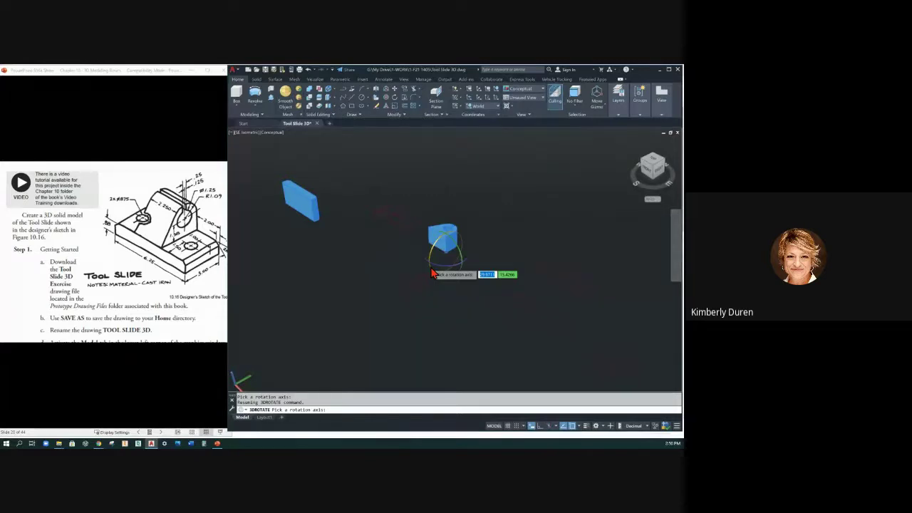
pyautogui.click(433, 271)
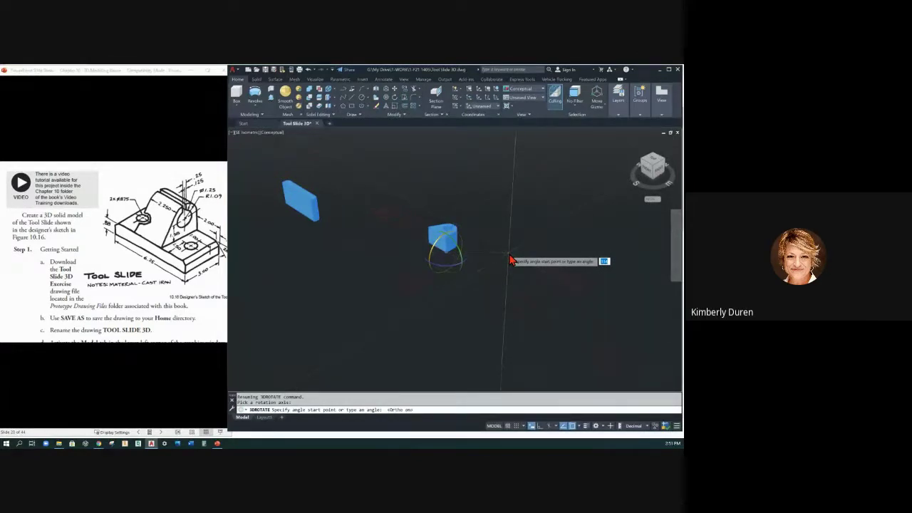
pyautogui.press('F8')
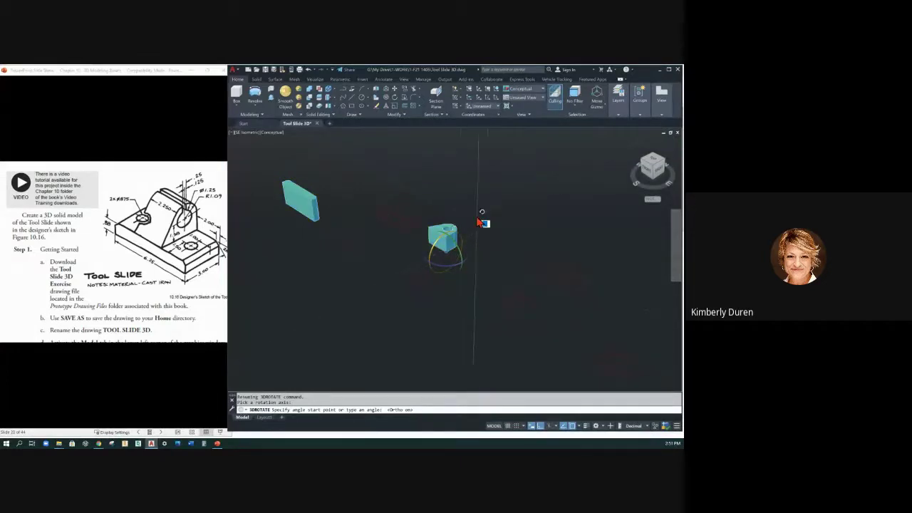
pyautogui.click(445, 188)
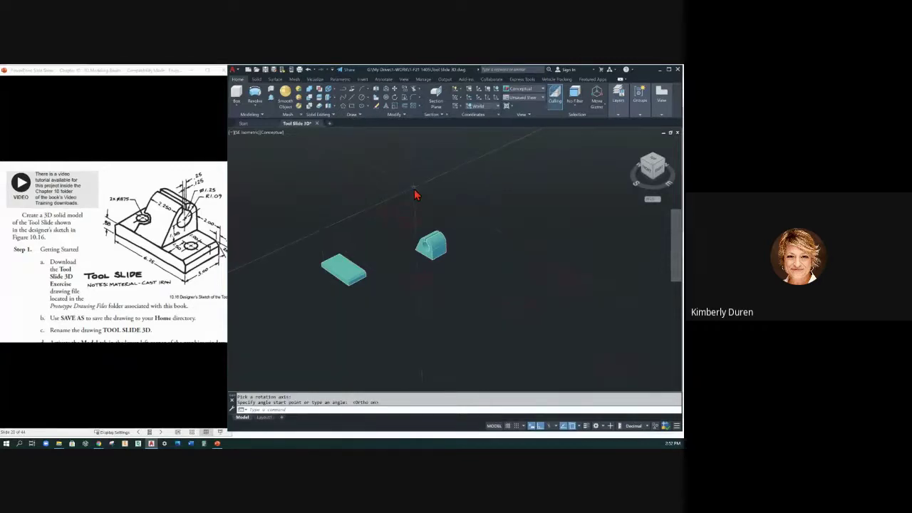
pyautogui.press('Escape')
# 3D Rotate the upright solid alone a quarter turn about the vertical axis through its near lower corner, turning its hole toward the east side.
pyautogui.press('Return')
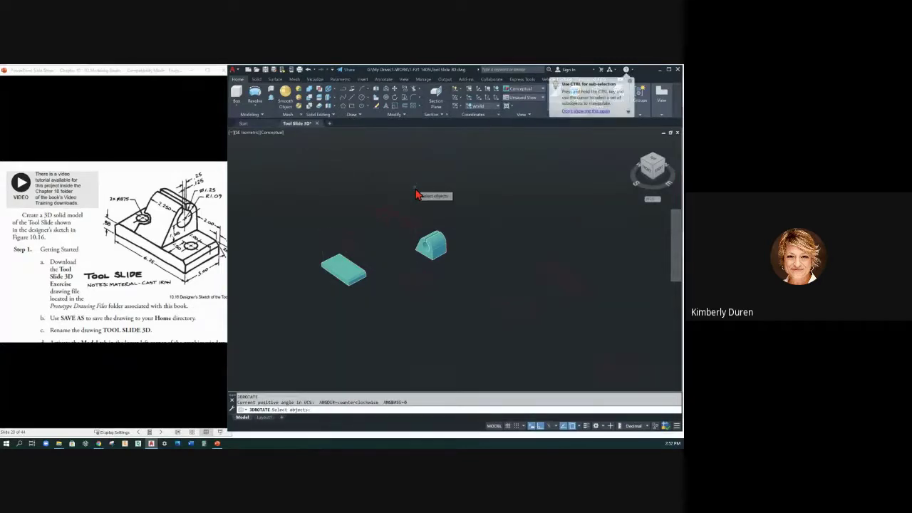
pyautogui.click(434, 247)
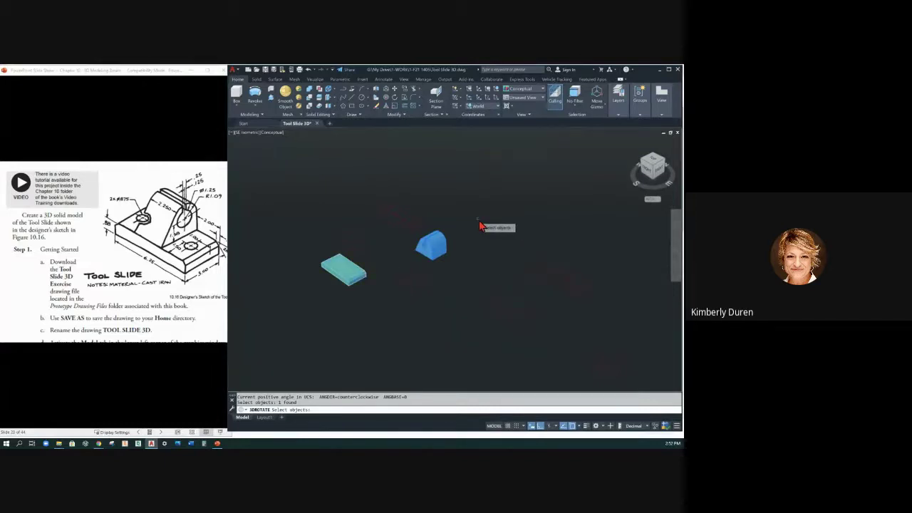
pyautogui.press('Return')
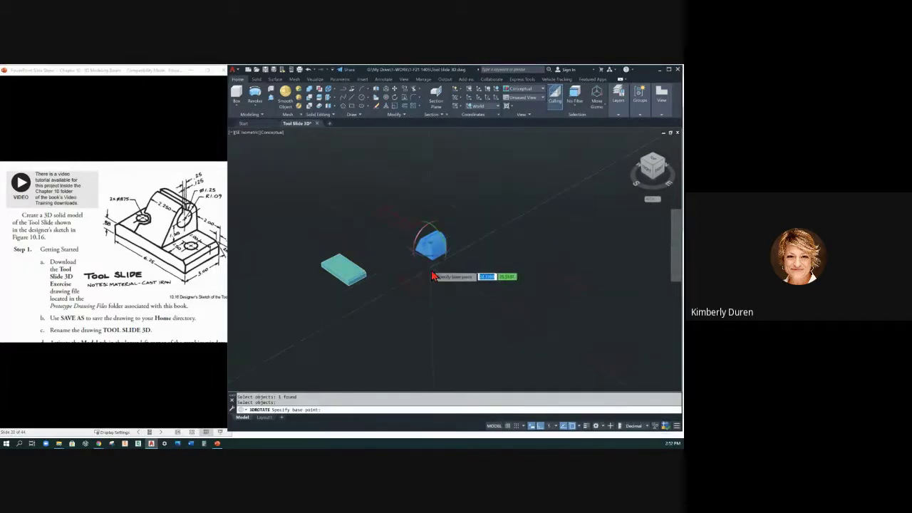
pyautogui.scroll(-1, 451, 267)
pyautogui.scroll(3, 449, 267)
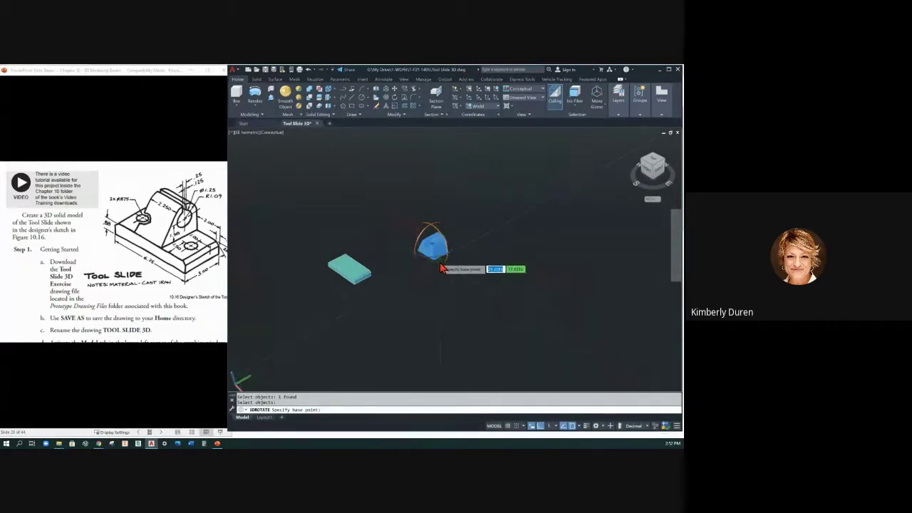
pyautogui.scroll(1, 424, 267)
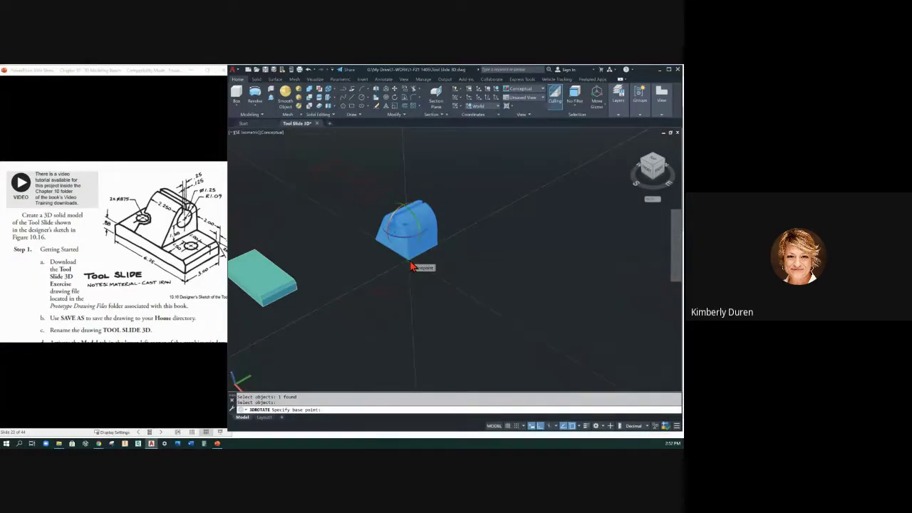
pyautogui.click(411, 266)
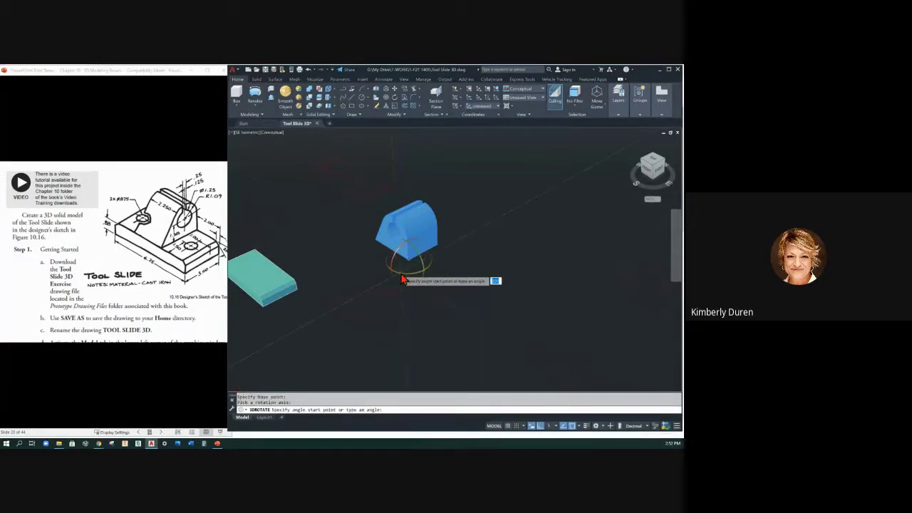
pyautogui.click(403, 277)
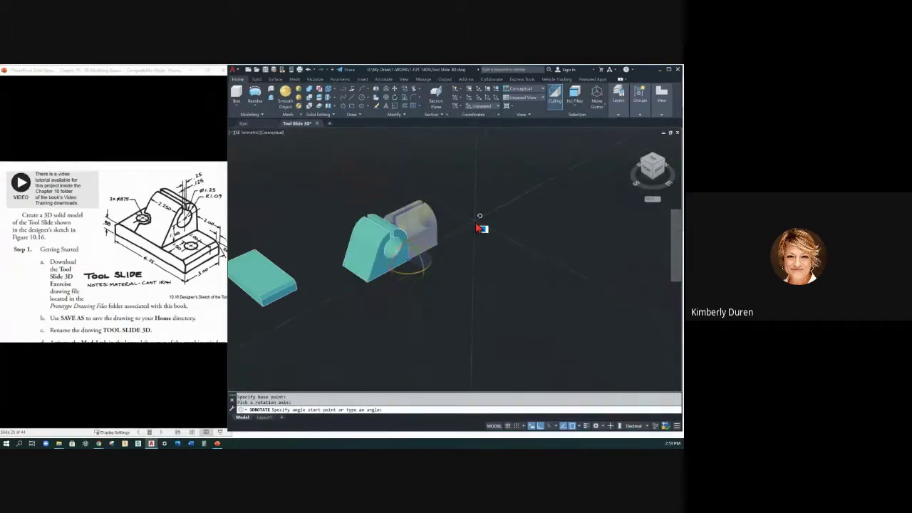
pyautogui.press('Escape')
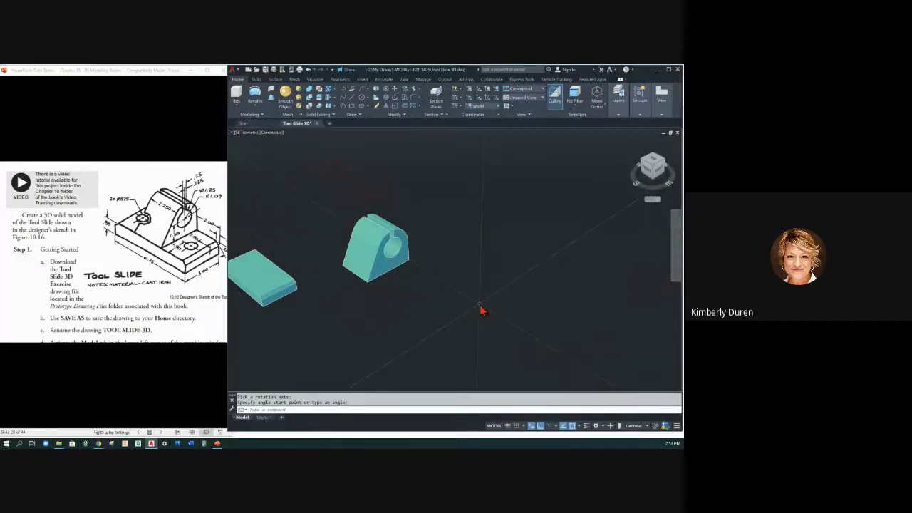
# Examine how the base and upright solids line up in the Front view.
pyautogui.scroll(-1, 481, 310)
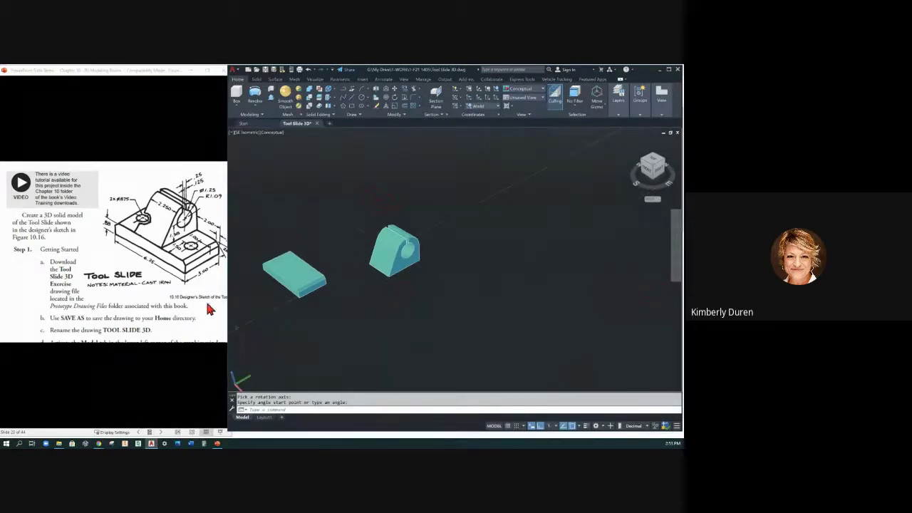
pyautogui.click(386, 265)
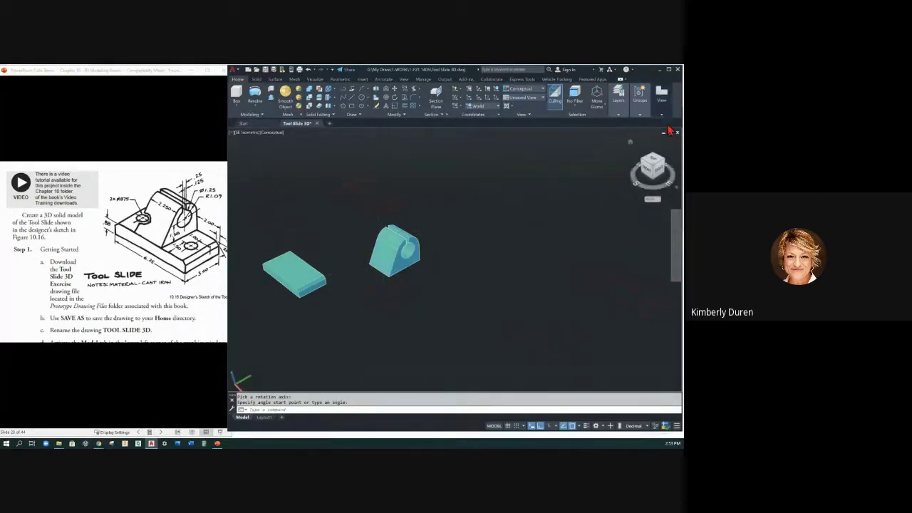
pyautogui.click(650, 173)
pyautogui.press('Escape')
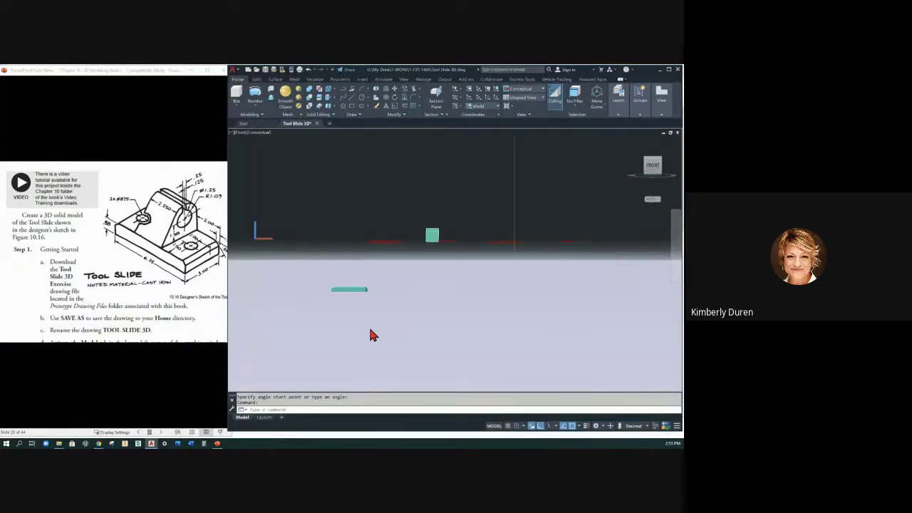
pyautogui.scroll(2, 371, 317)
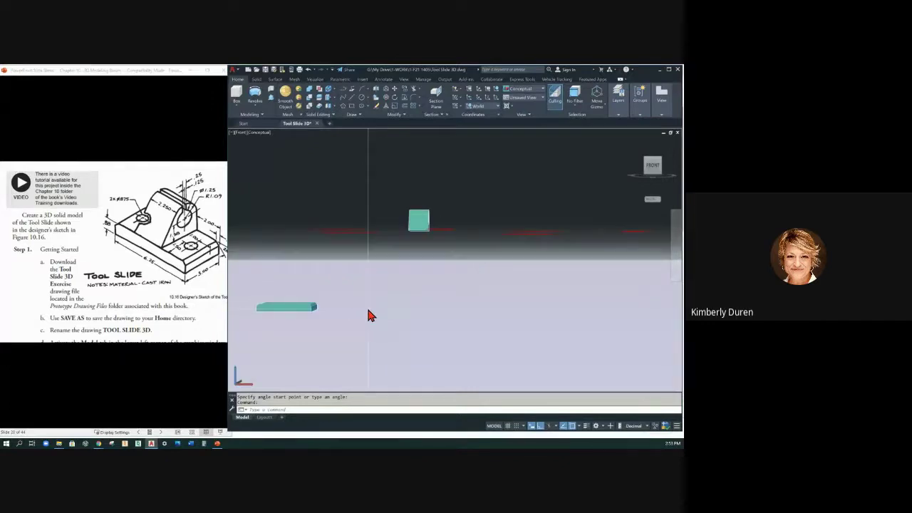
pyautogui.scroll(1, 308, 321)
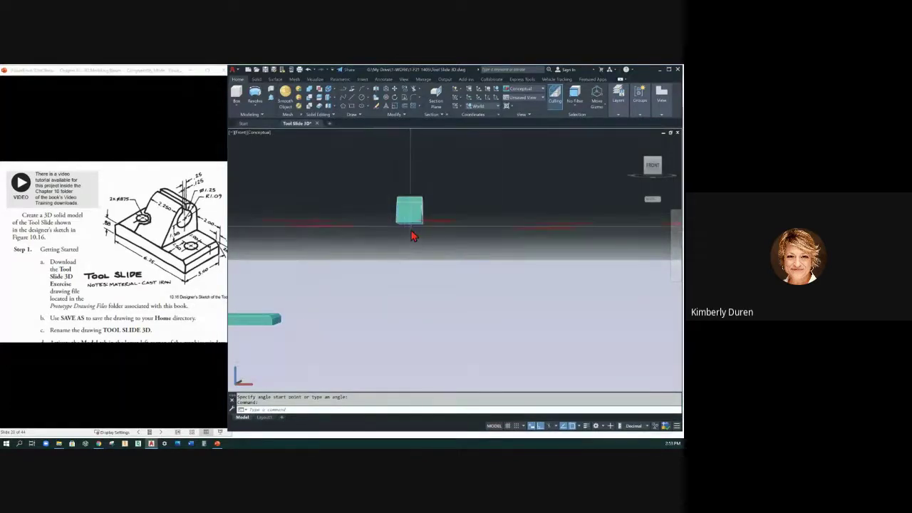
pyautogui.scroll(-1, 421, 244)
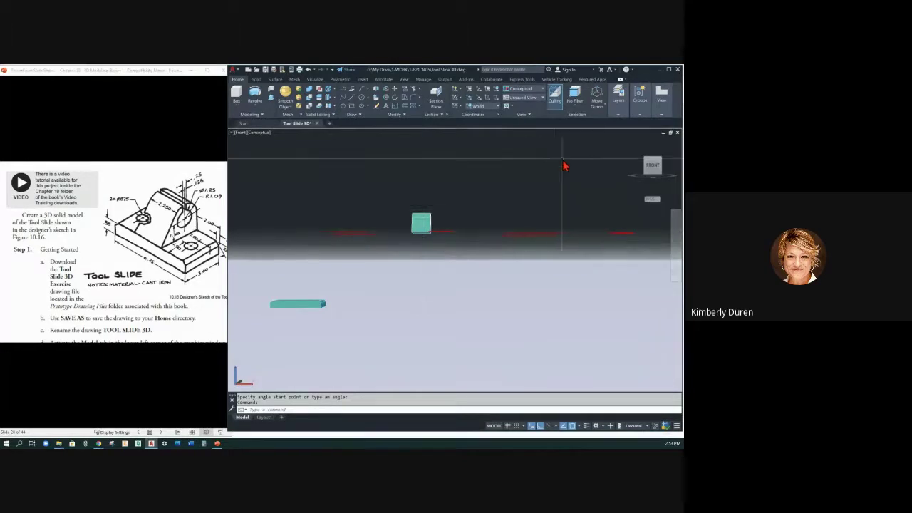
# Set the view projection to Perspective with Ortho Faces and return to the home isometric view.
pyautogui.moveTo(649, 158)
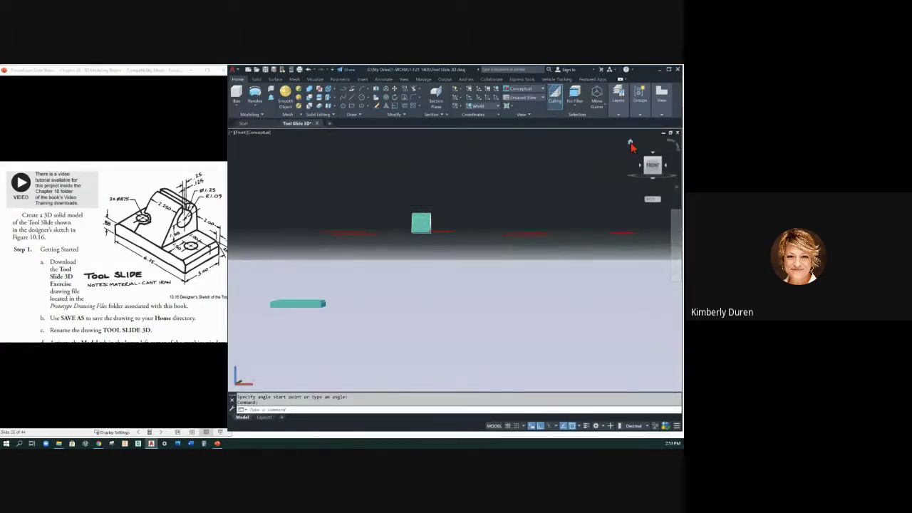
pyautogui.rightClick(631, 145)
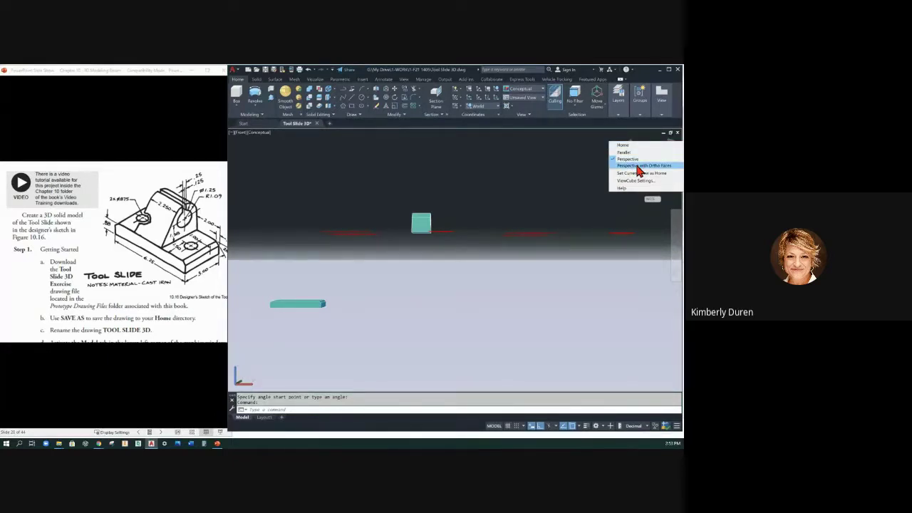
pyautogui.click(638, 166)
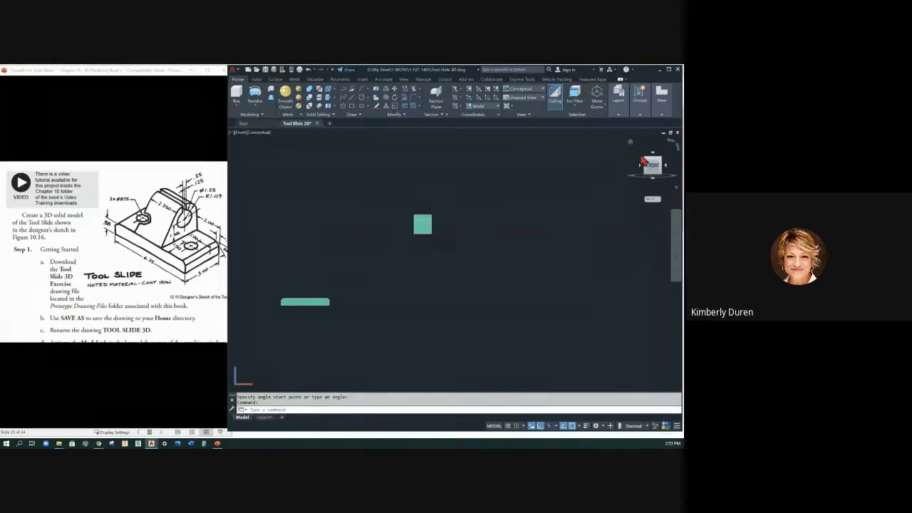
pyautogui.click(631, 143)
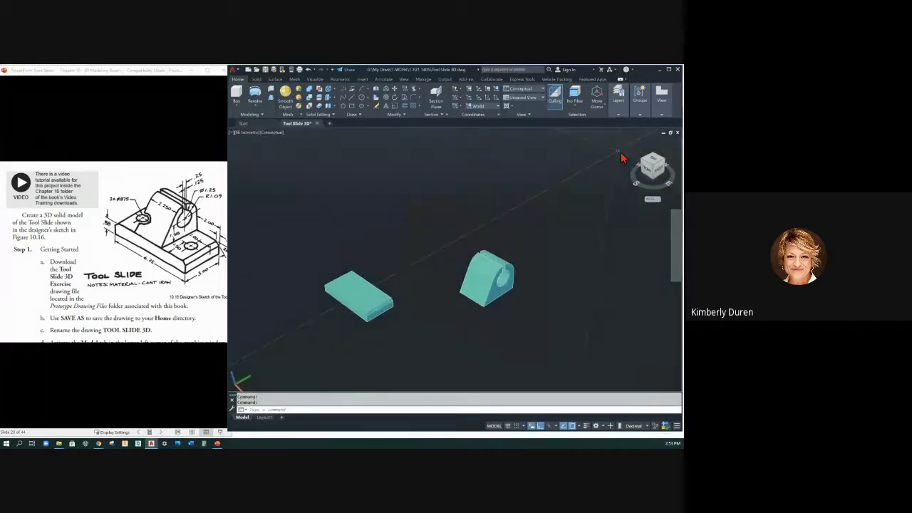
pyautogui.rightClick(629, 143)
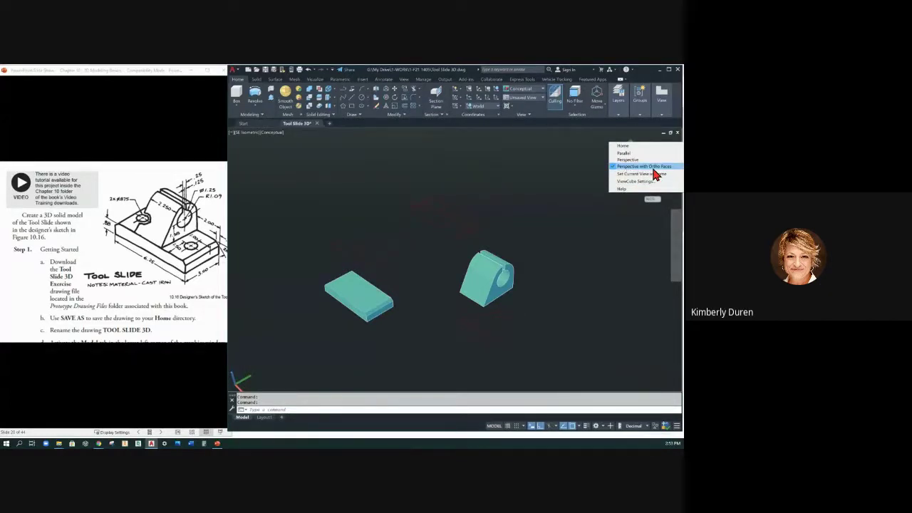
pyautogui.click(558, 265)
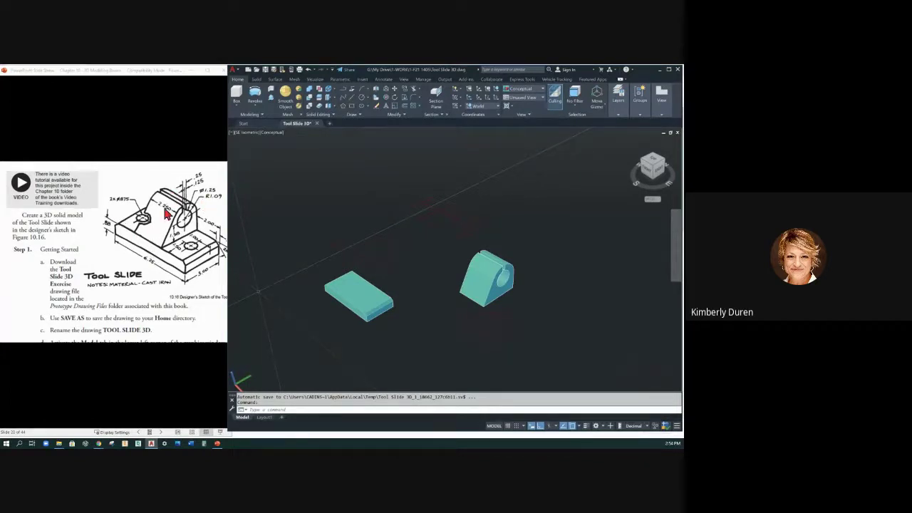
# Move the upright with Ortho off, from the midpoint of its lower long edge to the midpoint of the base's matching top edge.
pyautogui.click(482, 277)
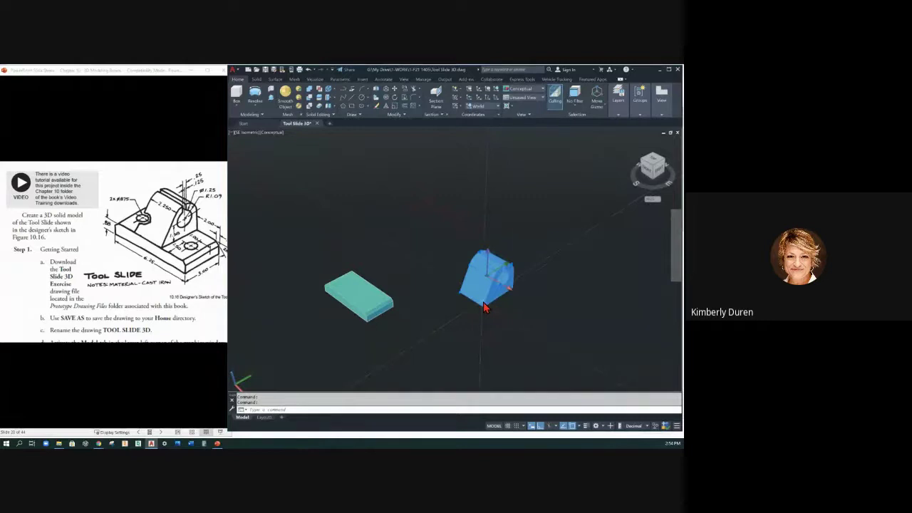
pyautogui.write('m')
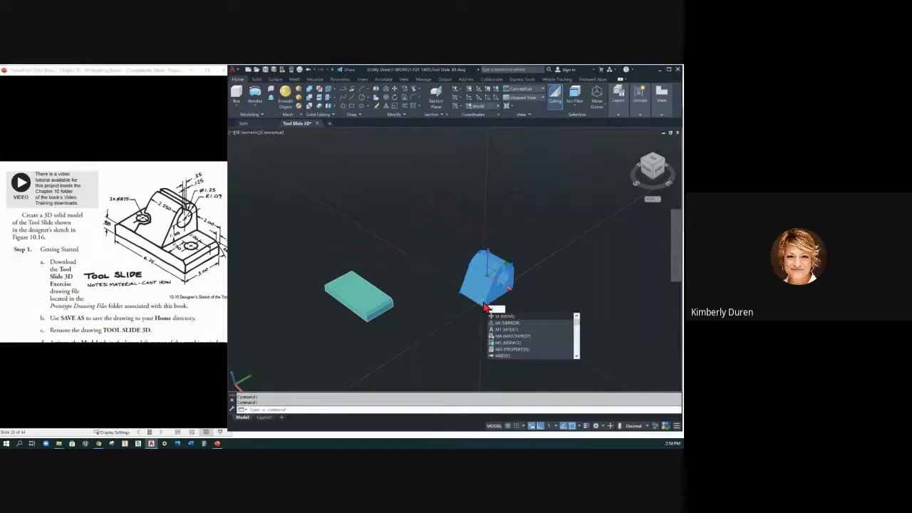
pyautogui.press('Return')
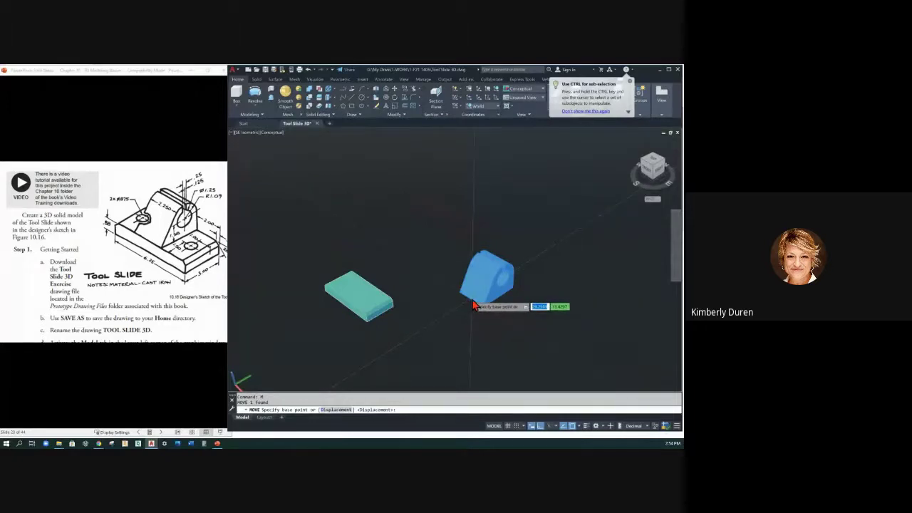
pyautogui.scroll(4, 473, 305)
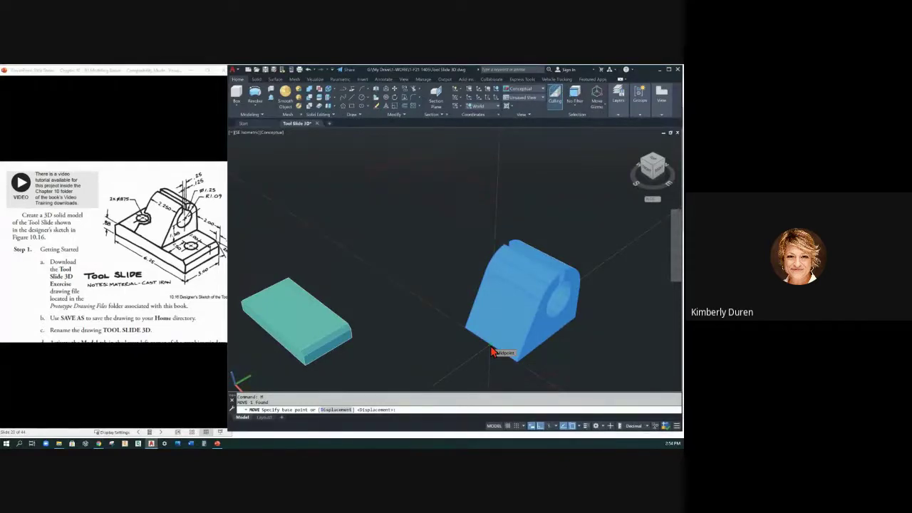
pyautogui.click(491, 351)
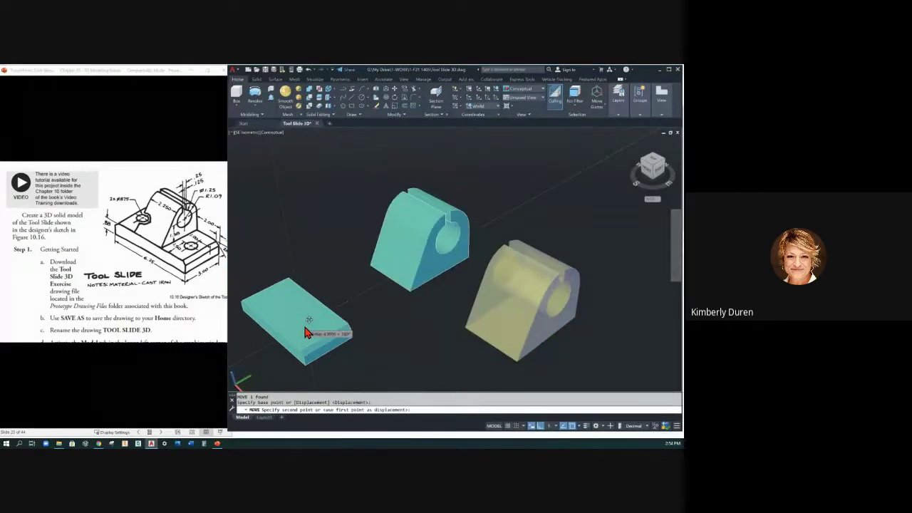
pyautogui.press('F8')
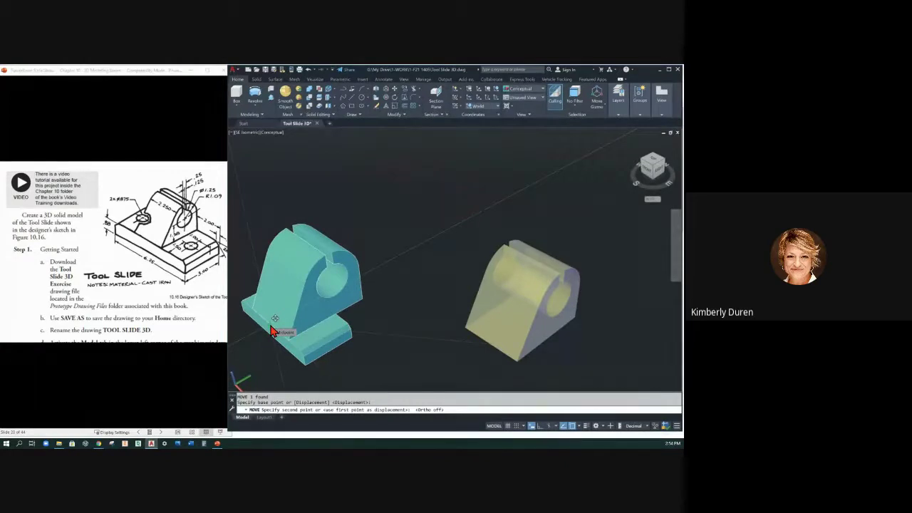
pyautogui.click(271, 331)
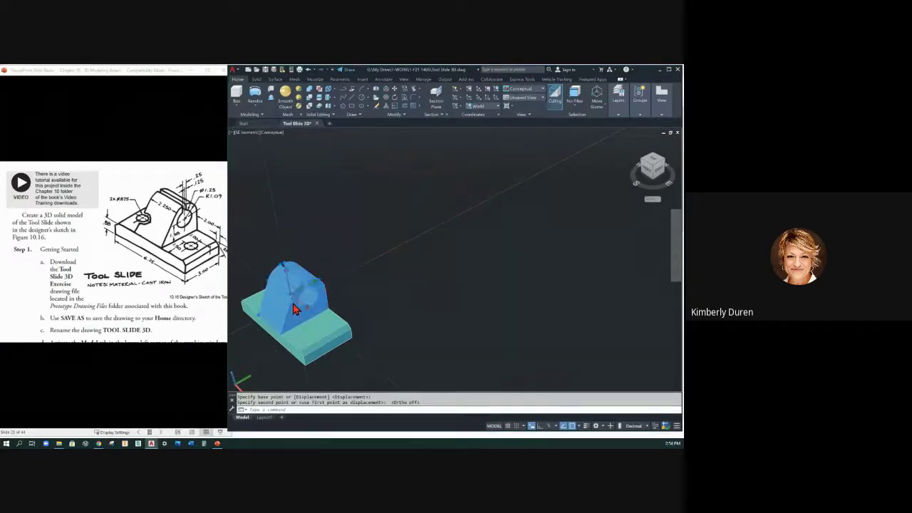
# Select the upright and the base individually to check whether they are separate solids.
pyautogui.click(292, 356)
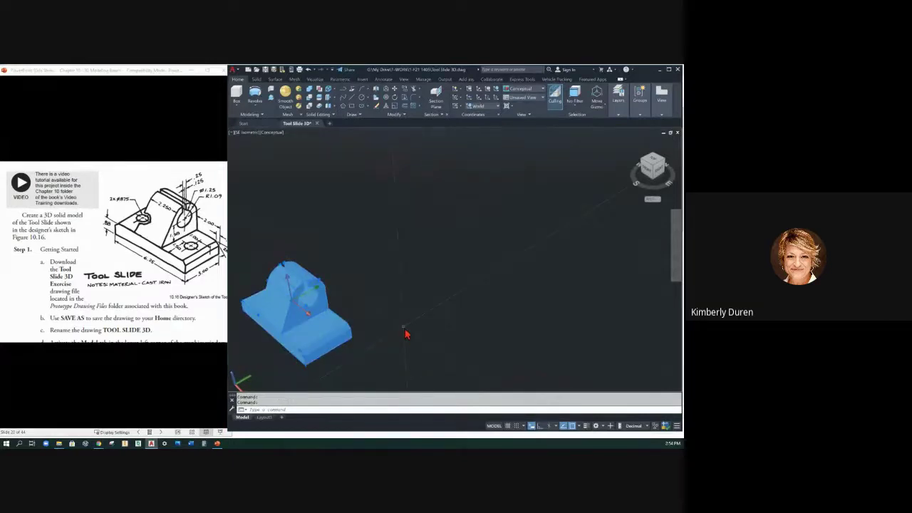
pyautogui.press('Escape')
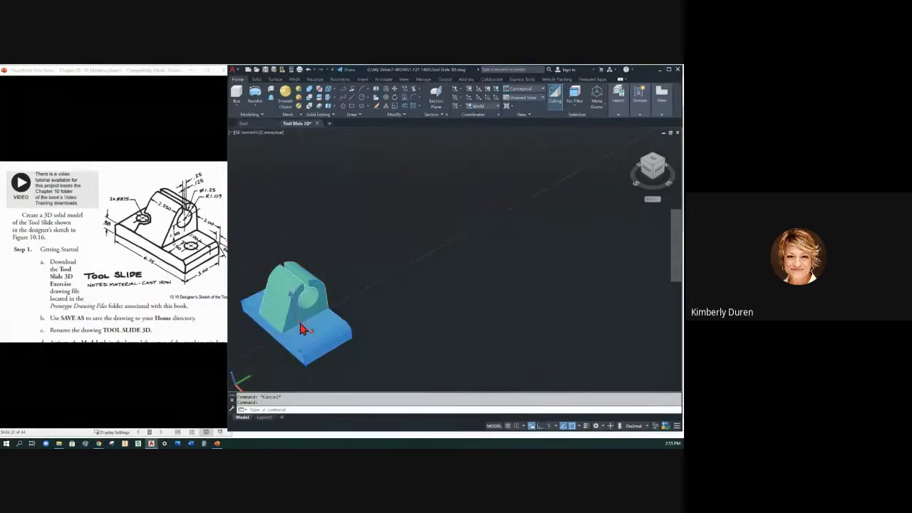
pyautogui.press('Escape')
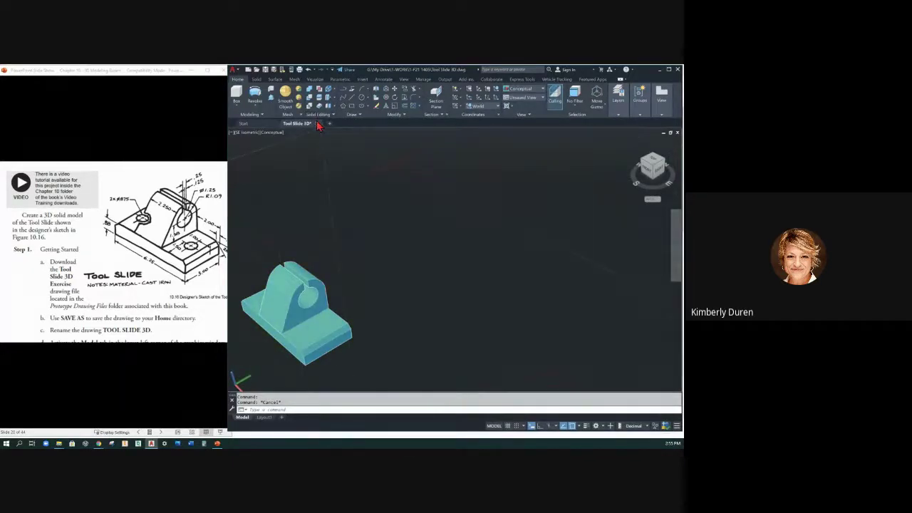
pyautogui.click(299, 328)
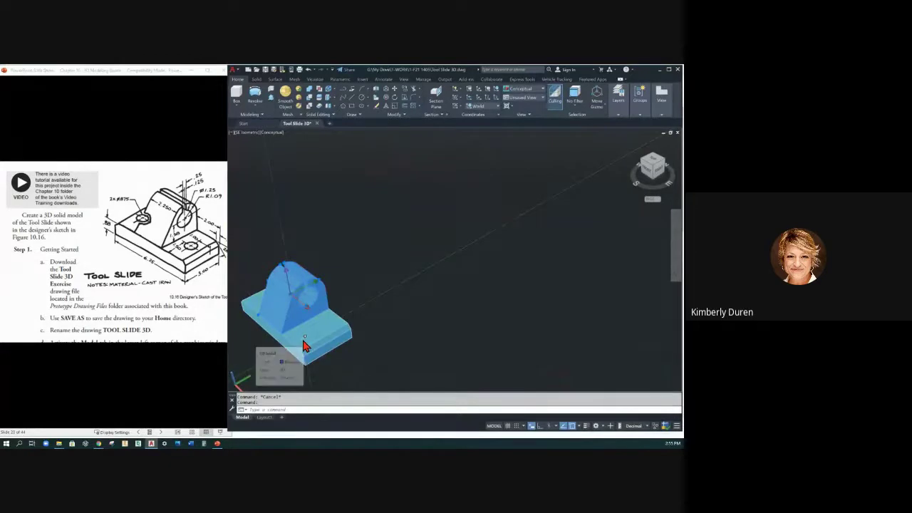
pyautogui.click(305, 346)
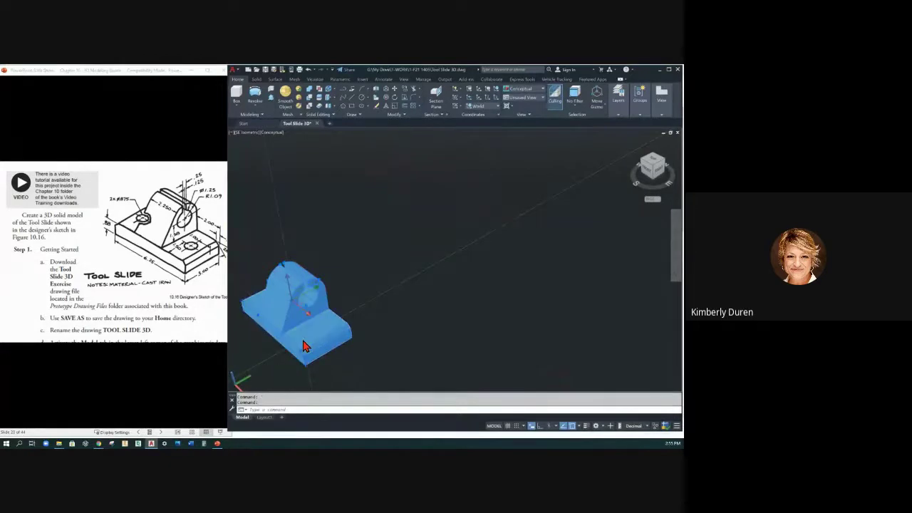
# Union the upright and the base into one solid and check it by selecting it.
pyautogui.click(309, 104)
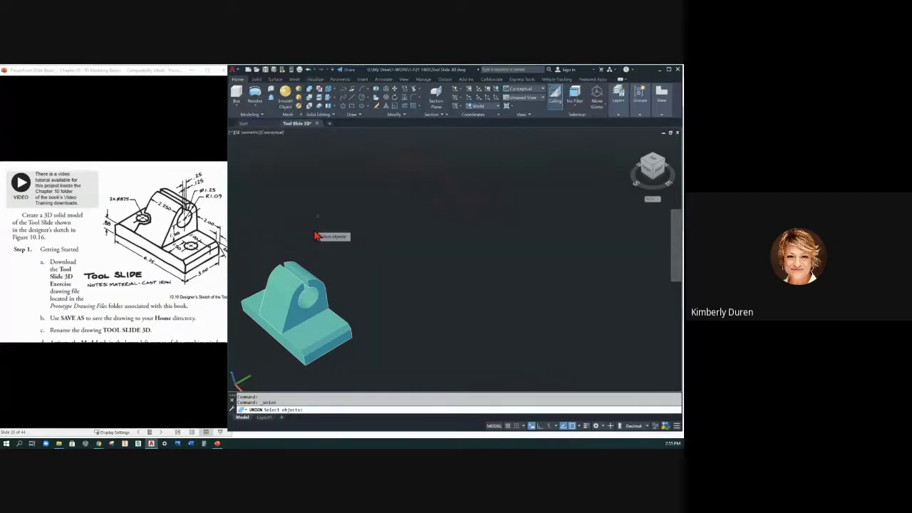
pyautogui.click(287, 327)
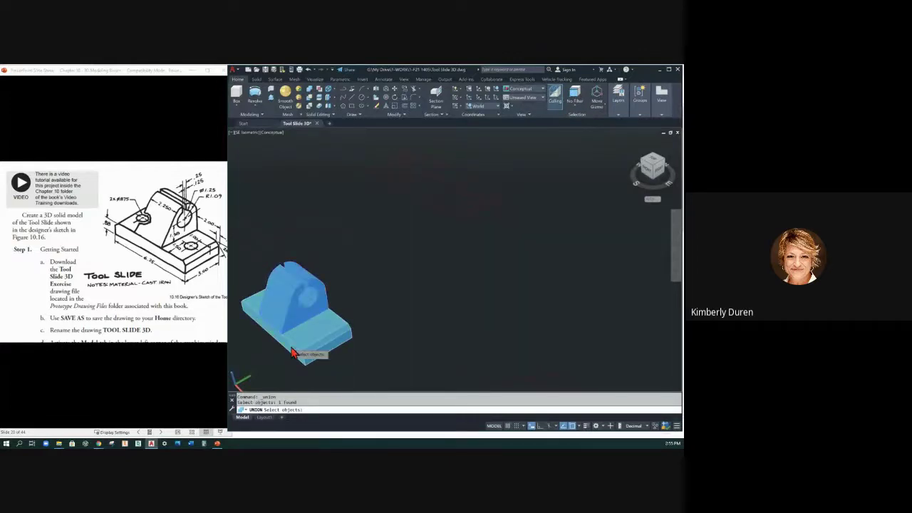
pyautogui.click(294, 351)
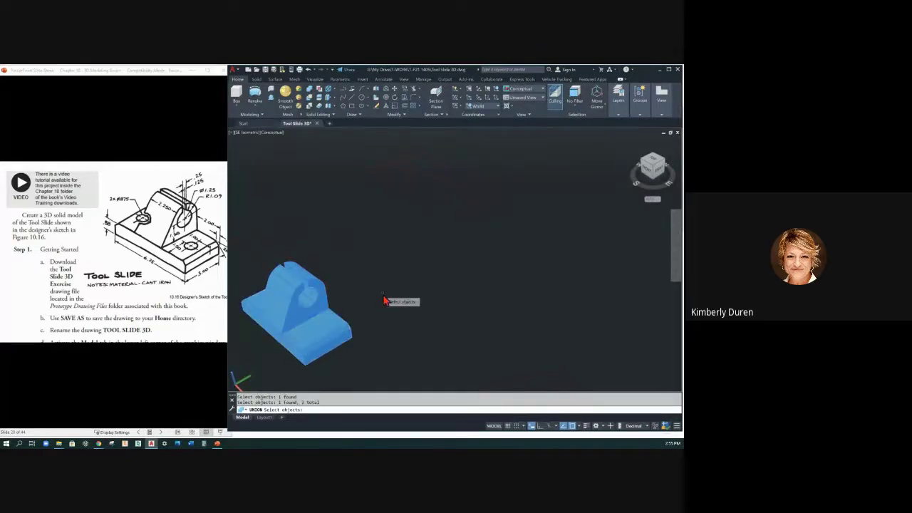
pyautogui.press('Return')
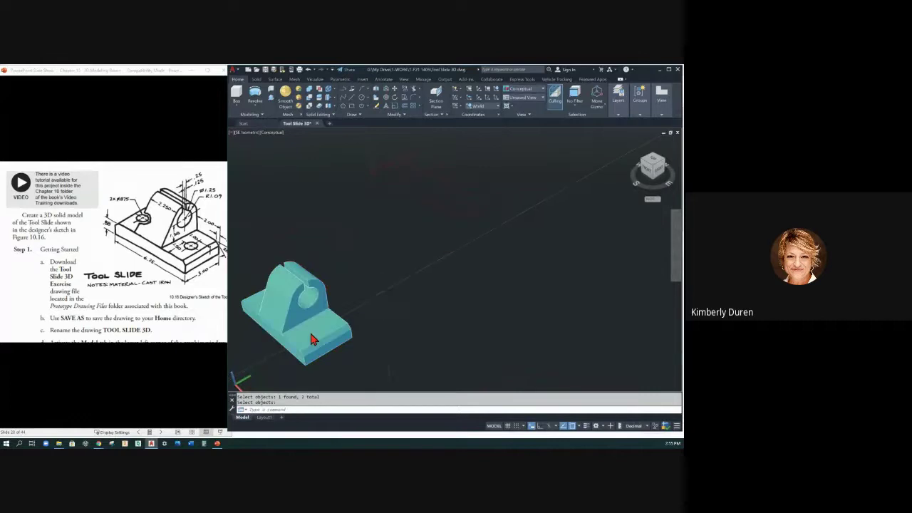
pyautogui.click(315, 321)
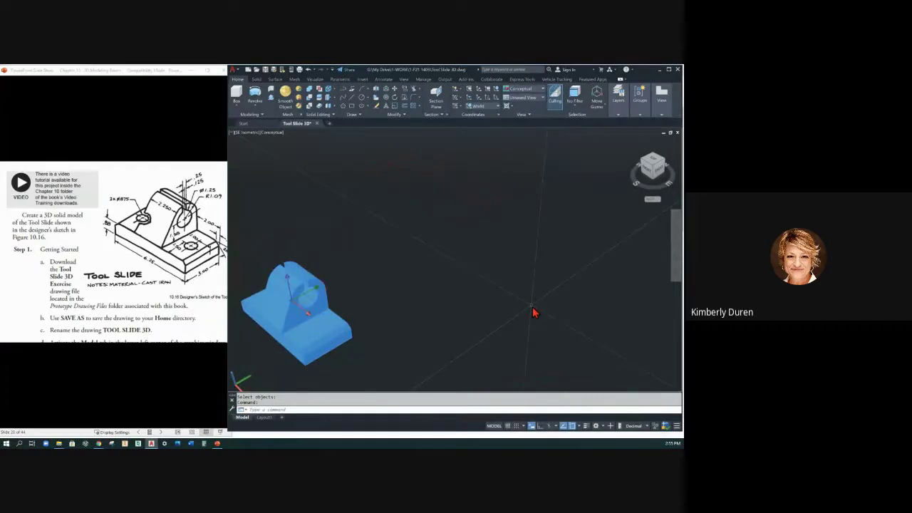
pyautogui.press('Escape')
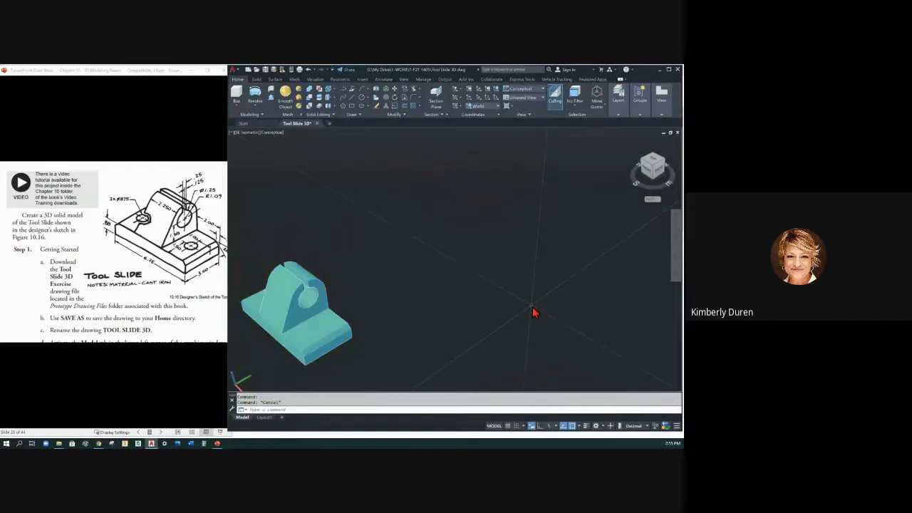
# Inspect the assembled upright and base in the isometric view to check that they highlight as one solid.
pyautogui.click(655, 171)
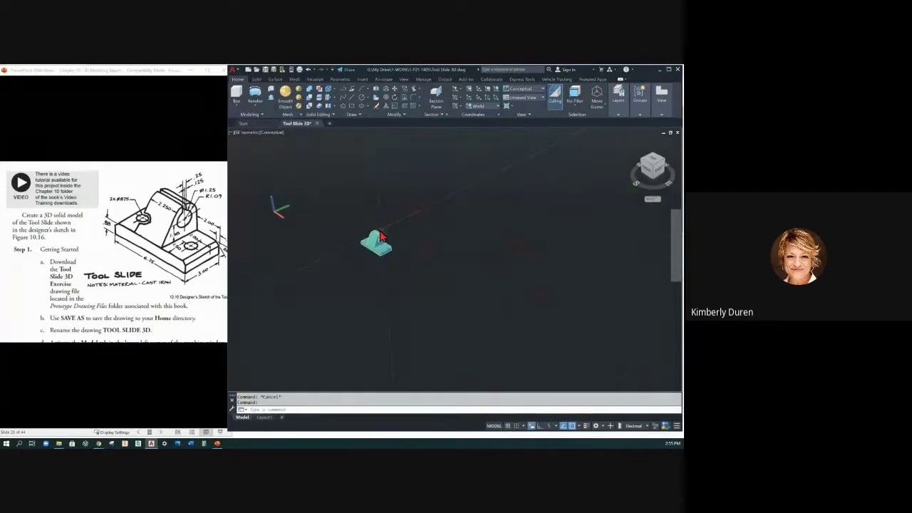
pyautogui.keyDown('shift'); pyautogui.moveTo(376, 258); pyautogui.dragTo(373, 285, button='middle'); pyautogui.keyUp('shift')
pyautogui.scroll(2, 339, 272)
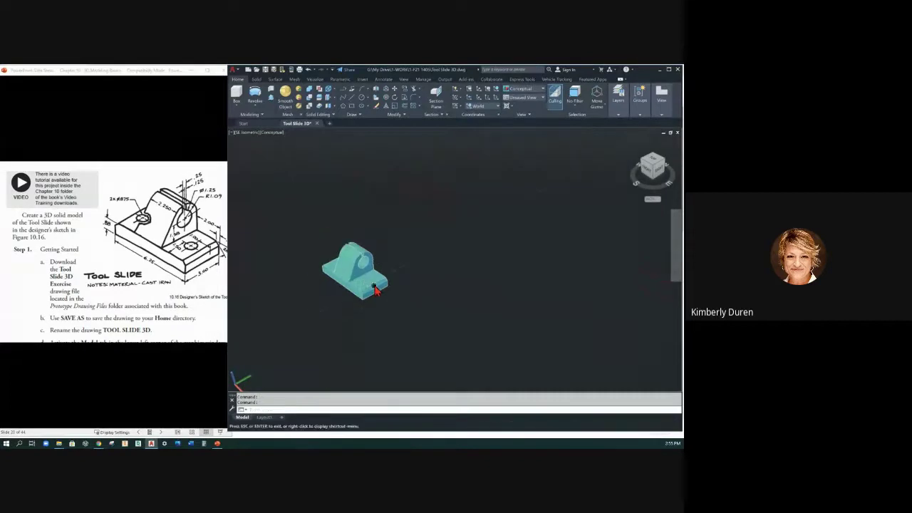
pyautogui.rightClick(423, 199)
pyautogui.press('Escape')
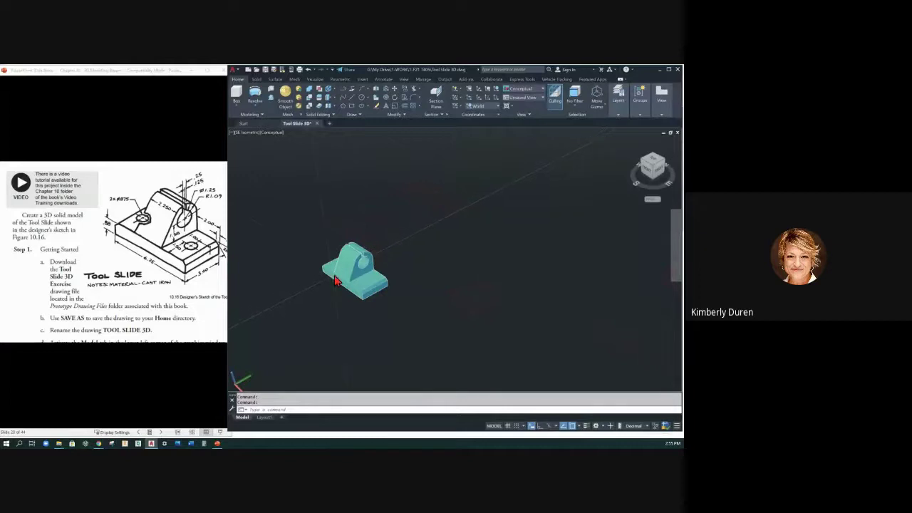
pyautogui.moveTo(344, 286)
pyautogui.click(354, 277)
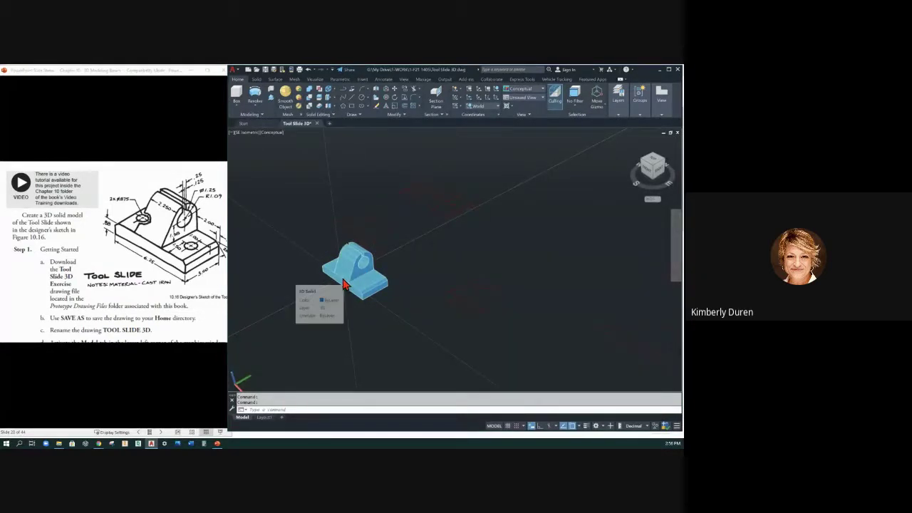
# Copy the two hole circles from the 2D top view onto the base, using the midpoint of the base's matching top long edge as destination.
pyautogui.click(453, 210)
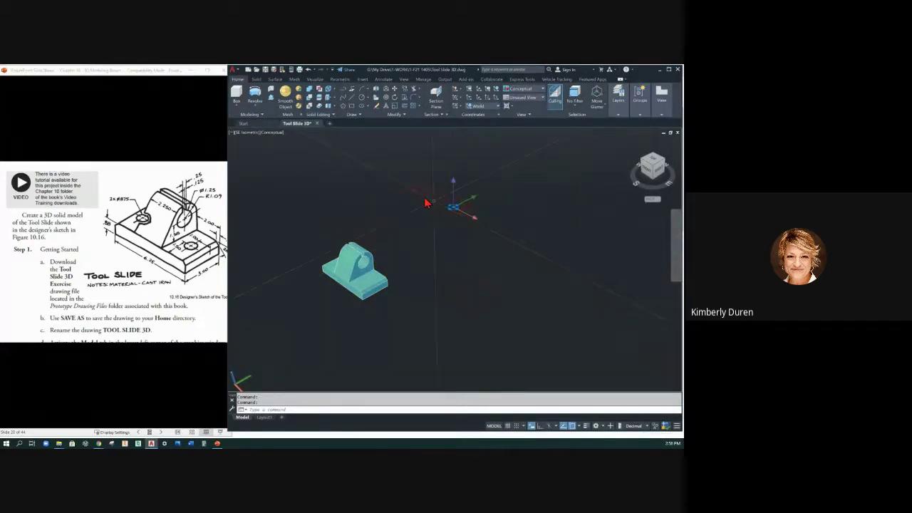
pyautogui.click(418, 194)
pyautogui.write('co')
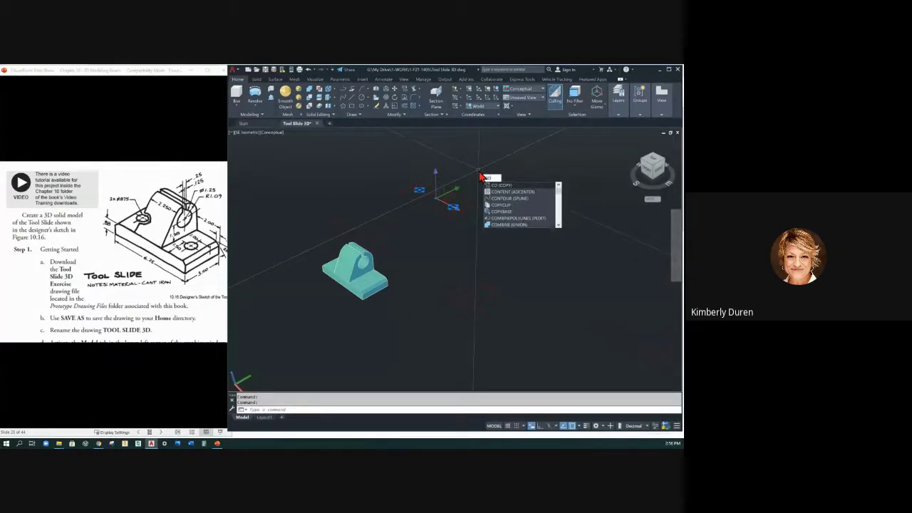
pyautogui.press('Return')
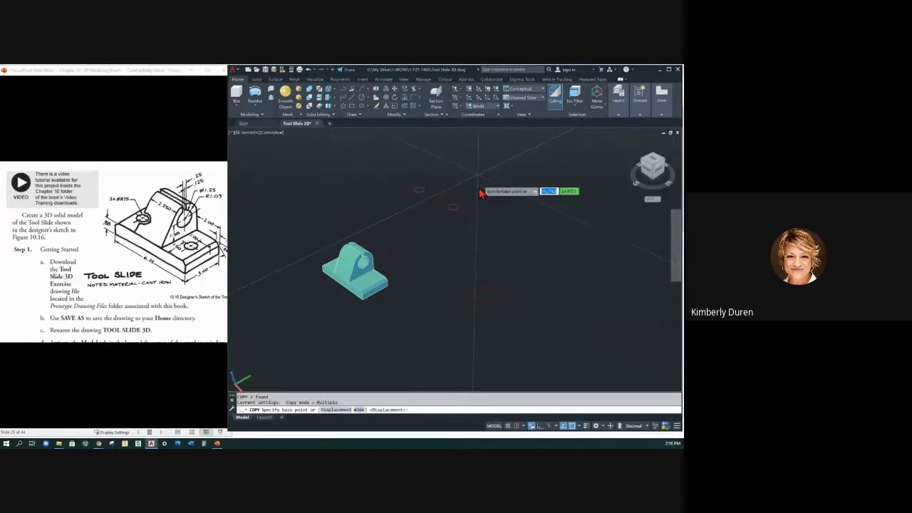
pyautogui.click(424, 211)
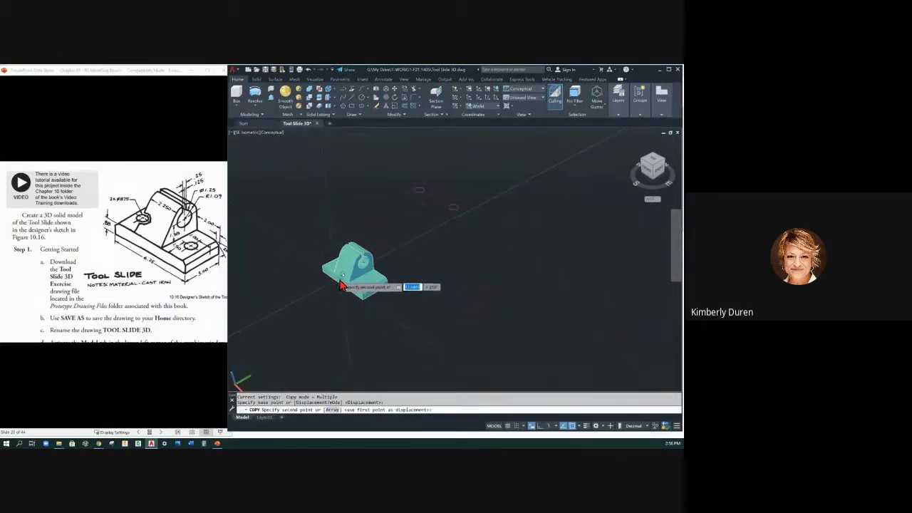
pyautogui.scroll(2, 342, 286)
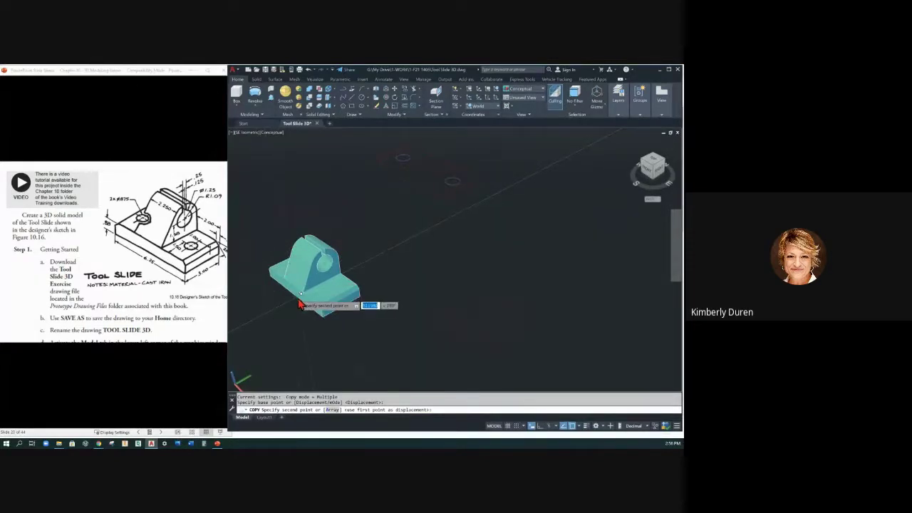
pyautogui.click(295, 288)
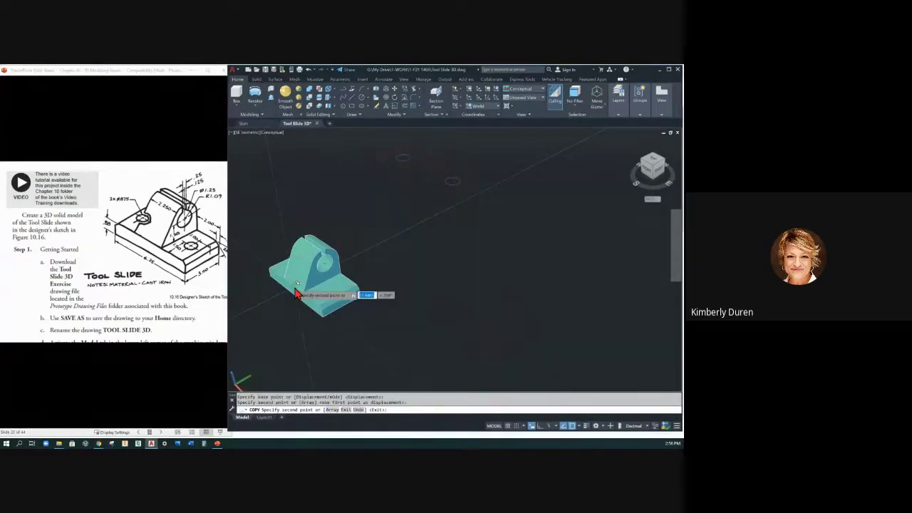
pyautogui.click(639, 96)
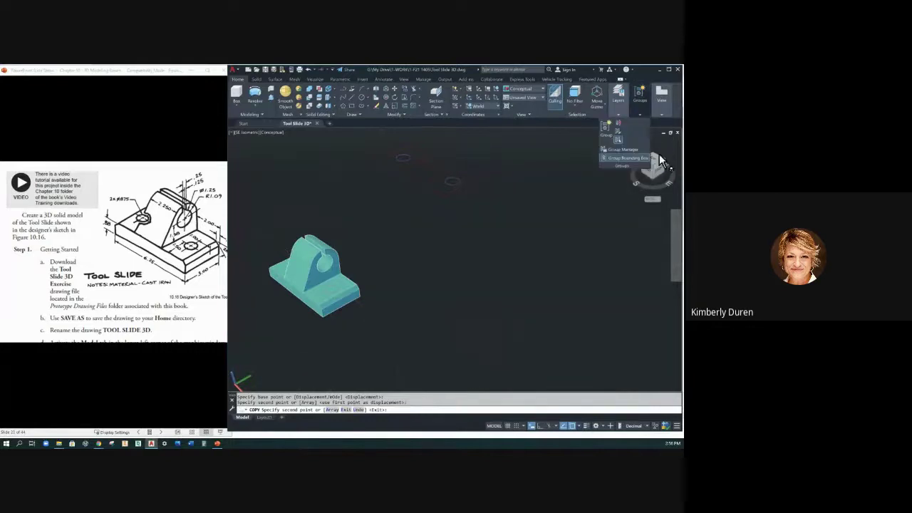
pyautogui.click(566, 234)
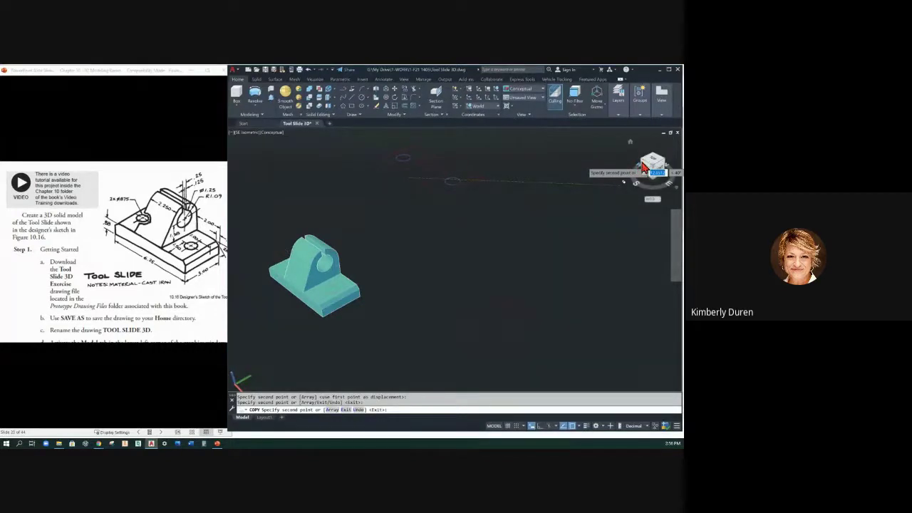
pyautogui.press('Escape')
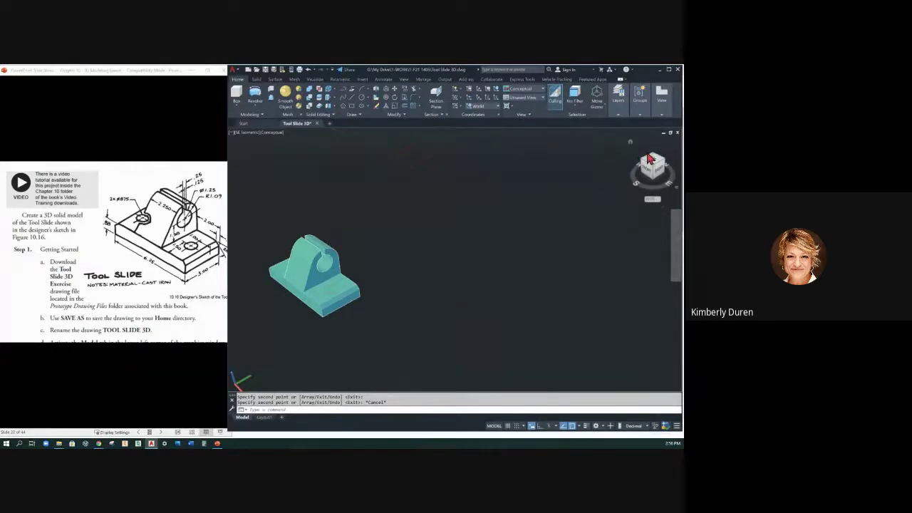
# Examine the part with the copied circles from several angles and return to the home isometric view.
pyautogui.moveTo(651, 161); pyautogui.dragTo(542, 213)
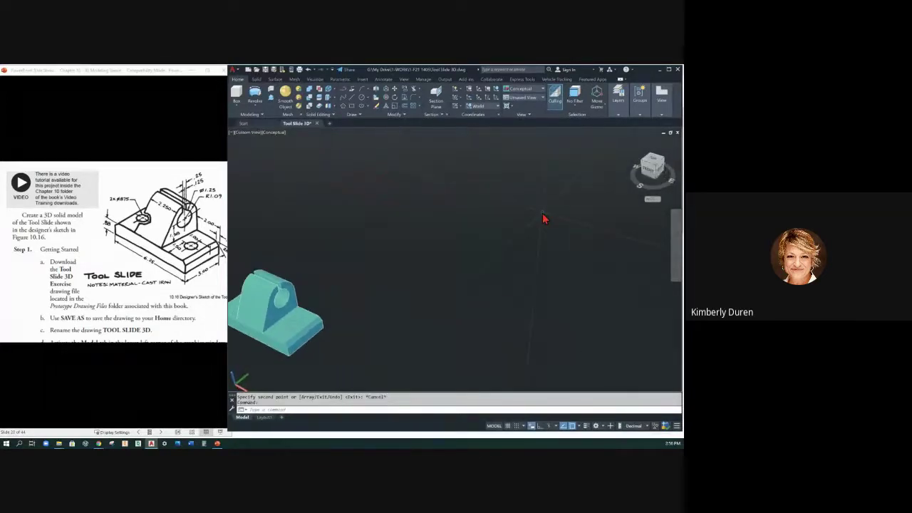
pyautogui.scroll(-2, 545, 214)
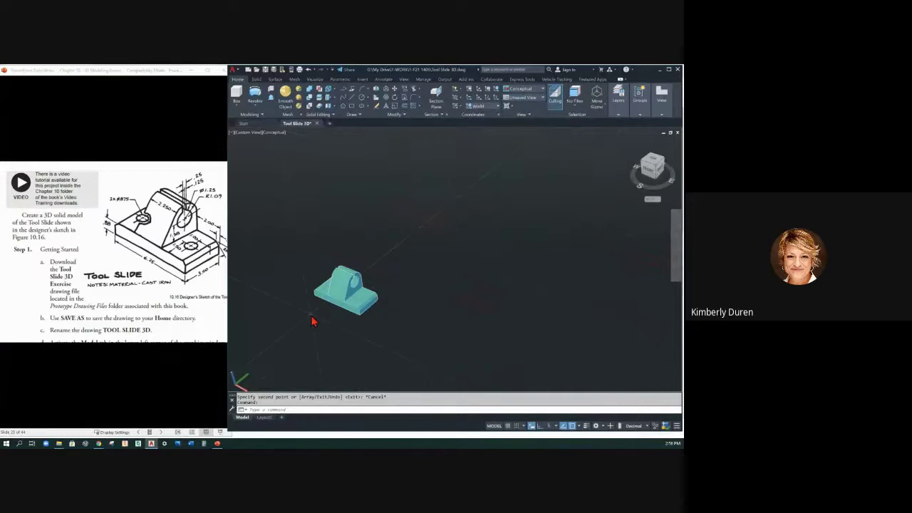
pyautogui.moveTo(330, 316)
pyautogui.keyDown('shift'); pyautogui.mouseDown(button='middle')
pyautogui.moveTo(370, 325)
pyautogui.moveTo(385, 366)
pyautogui.moveTo(407, 342)
pyautogui.moveTo(373, 346)
pyautogui.moveTo(350, 302)
pyautogui.moveTo(332, 311)
pyautogui.moveTo(337, 303)
pyautogui.mouseUp(button='middle'); pyautogui.keyUp('shift')
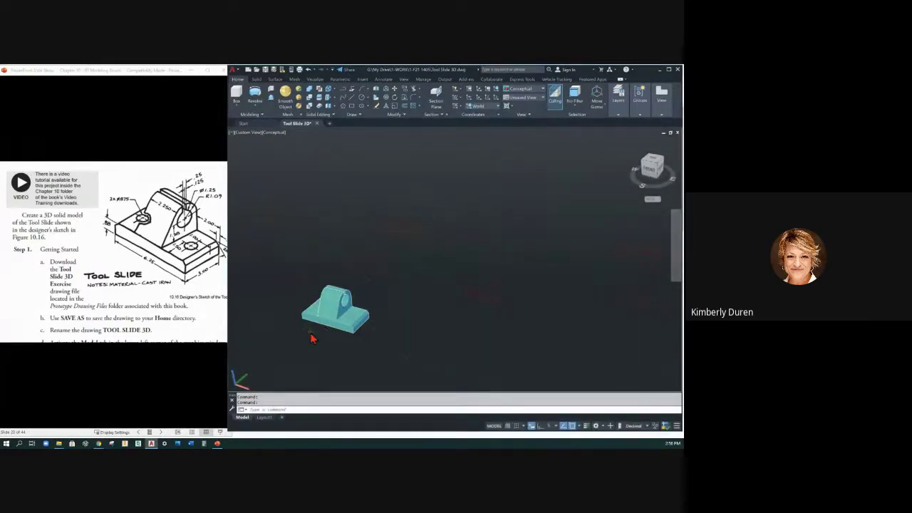
pyautogui.scroll(-2, 323, 323)
pyautogui.scroll(2, 354, 308)
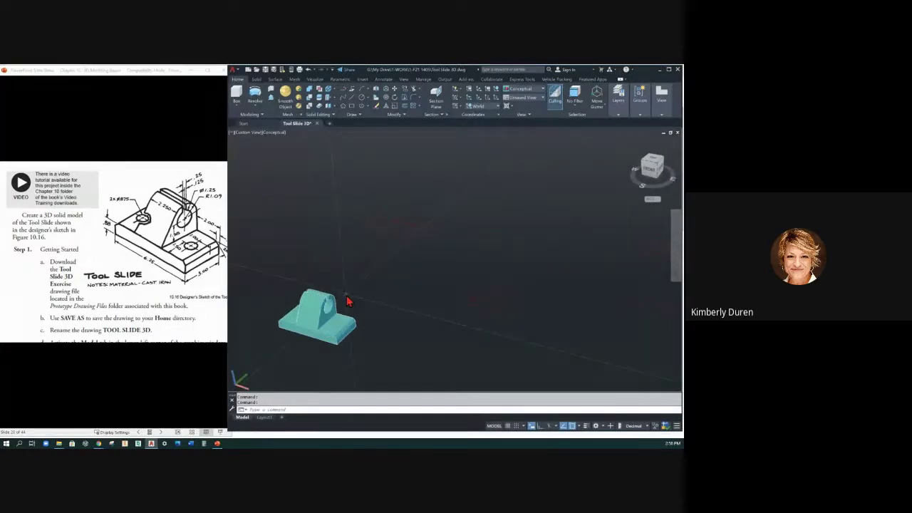
pyautogui.scroll(2, 292, 343)
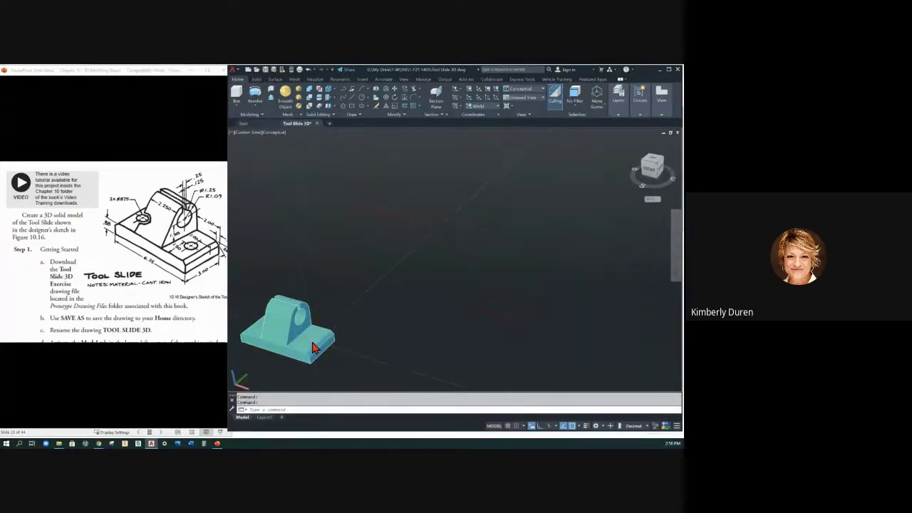
pyautogui.moveTo(314, 348)
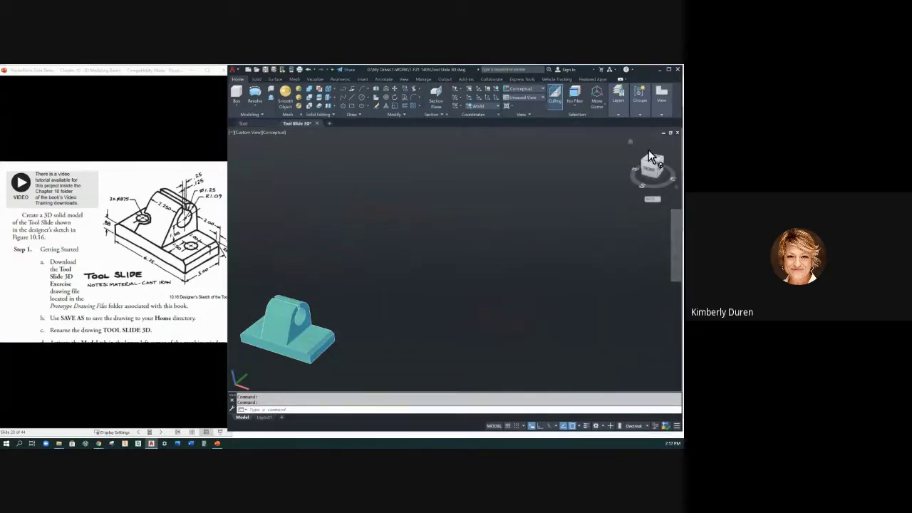
pyautogui.click(631, 144)
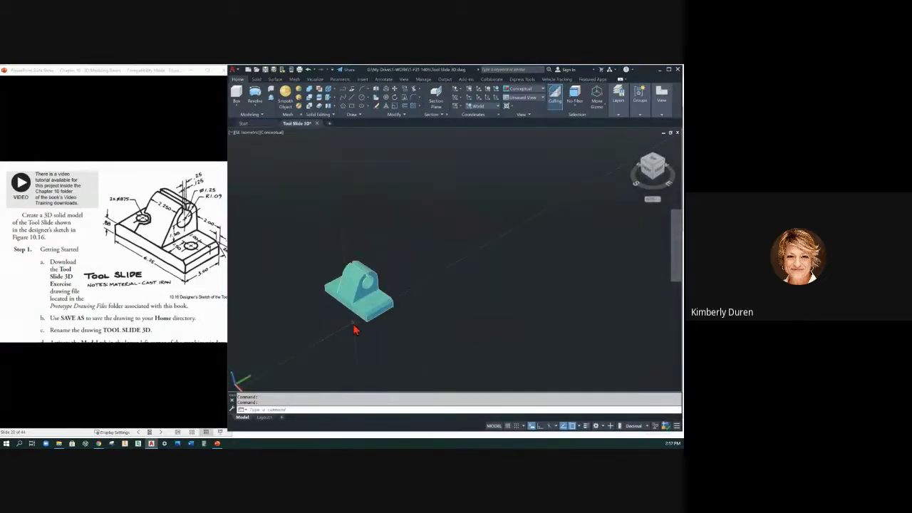
pyautogui.scroll(3, 355, 328)
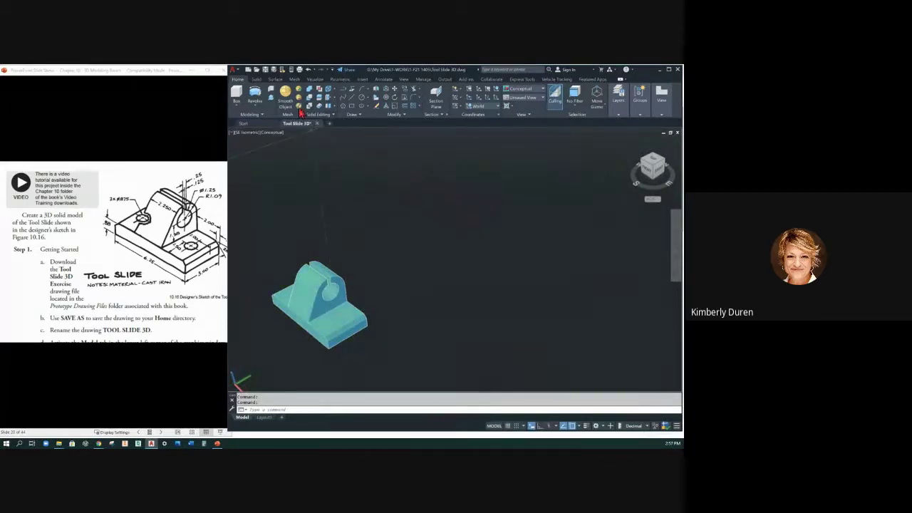
# Press-pull the circle on the near end of the base down past its underside to cut the first hole.
pyautogui.click(271, 99)
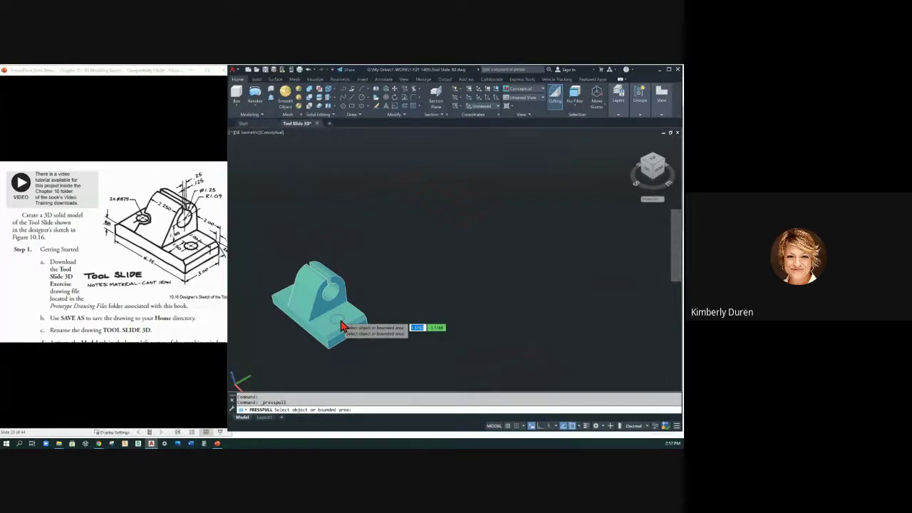
pyautogui.click(340, 326)
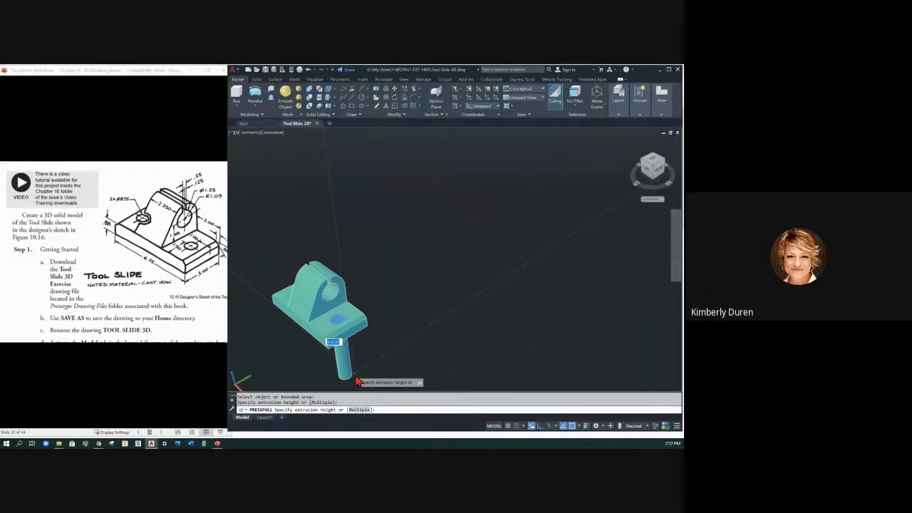
pyautogui.click(355, 374)
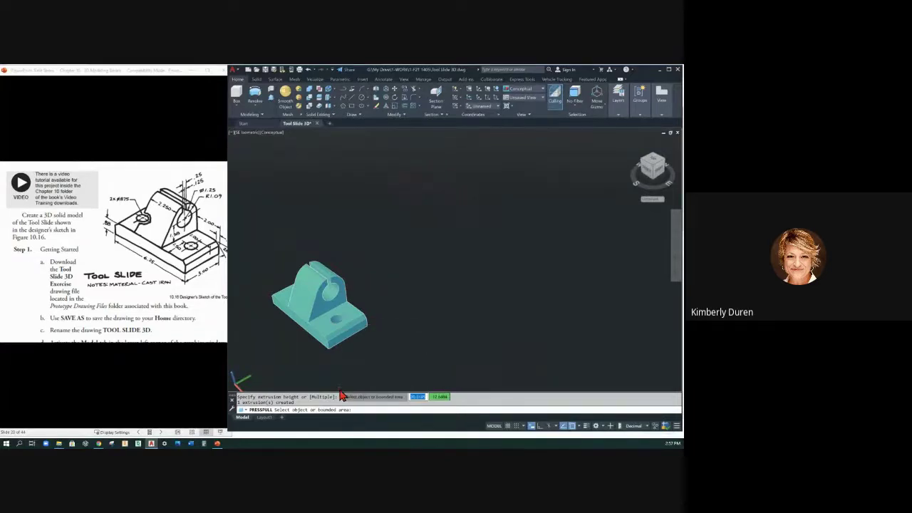
# Press-pull the circle on the opposite end of the base down past its underside to cut the second hole.
pyautogui.click(644, 165)
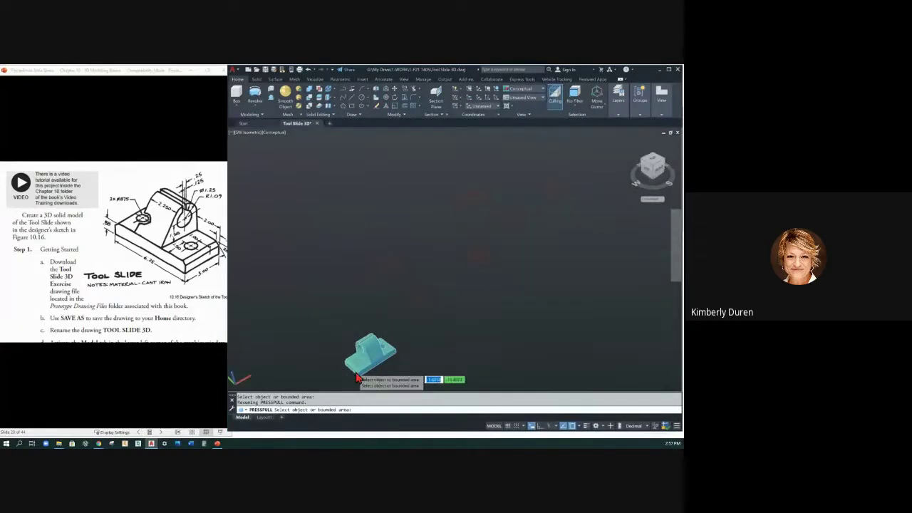
pyautogui.moveTo(399, 321); pyautogui.dragTo(419, 261, button='middle')
pyautogui.scroll(1, 419, 262)
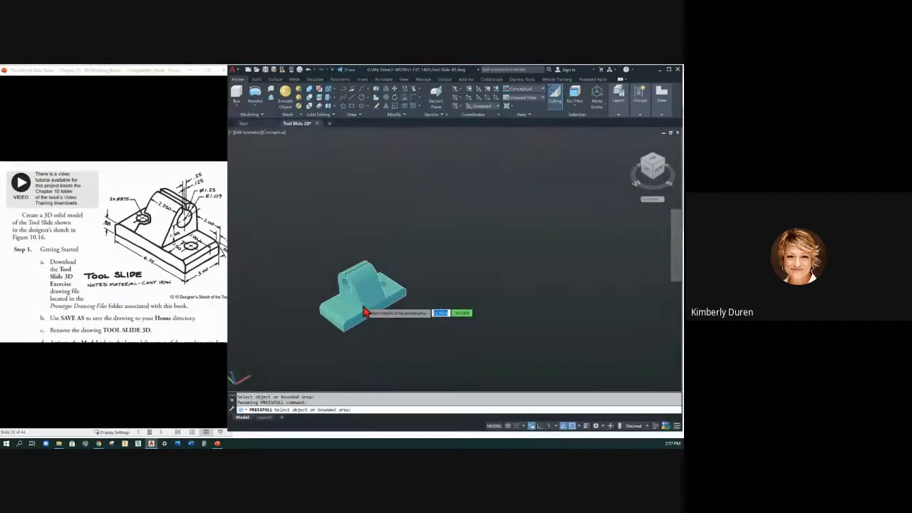
pyautogui.click(274, 103)
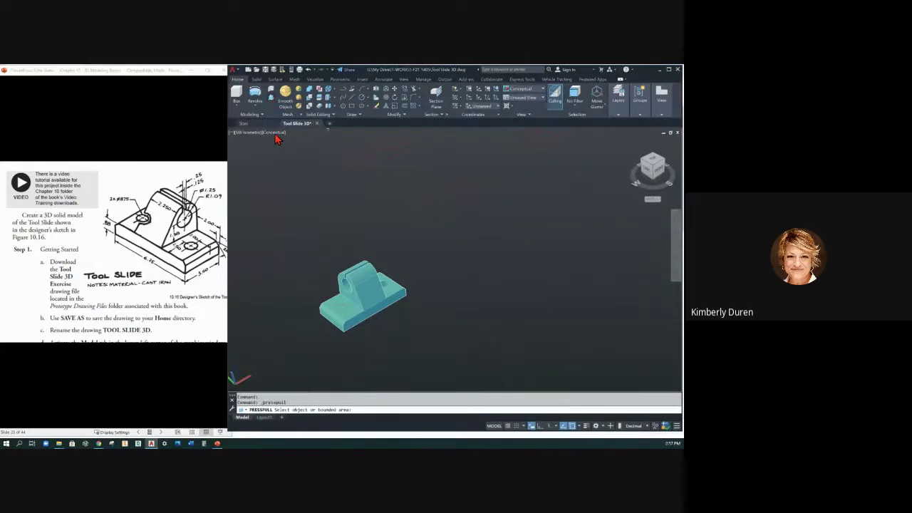
pyautogui.click(342, 314)
pyautogui.click(358, 368)
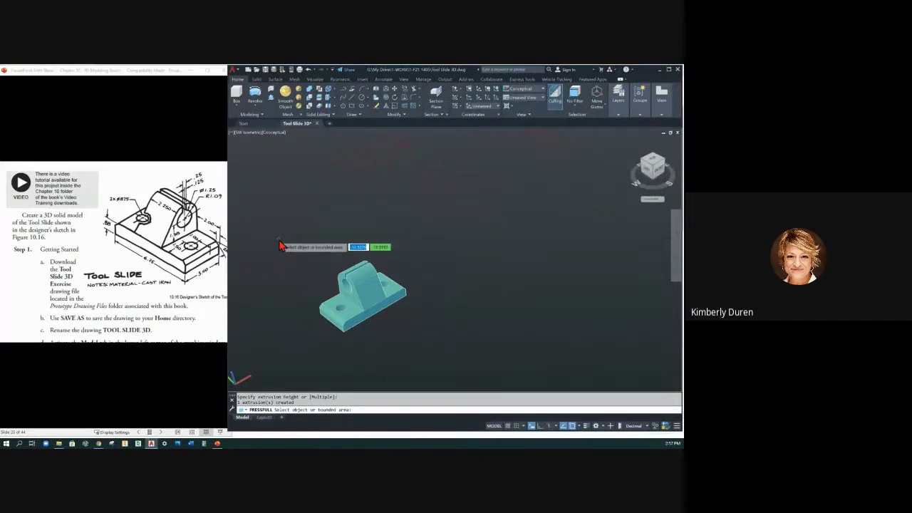
pyautogui.press('Return')
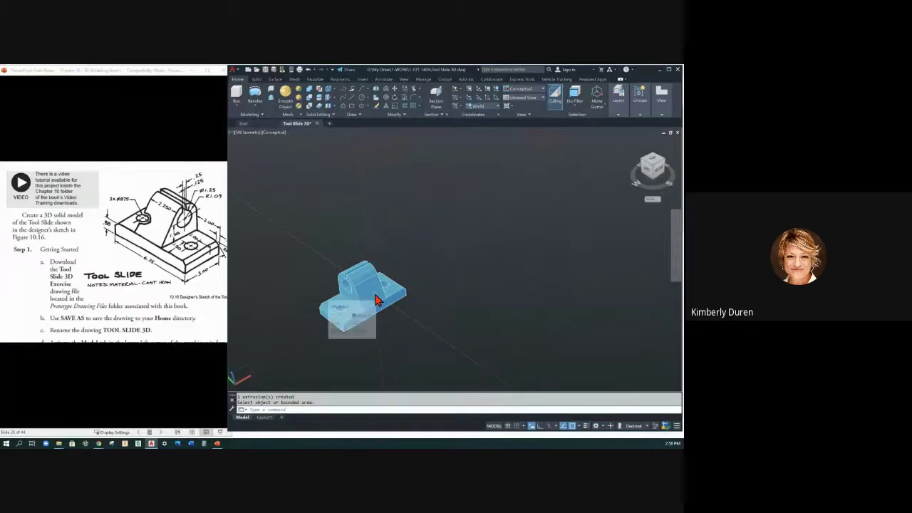
# Move the finished Tool Slide solid off its copied circles into the empty space beside them.
pyautogui.keyDown('shift'); pyautogui.moveTo(381, 309); pyautogui.dragTo(346, 305, button='middle'); pyautogui.keyUp('shift')
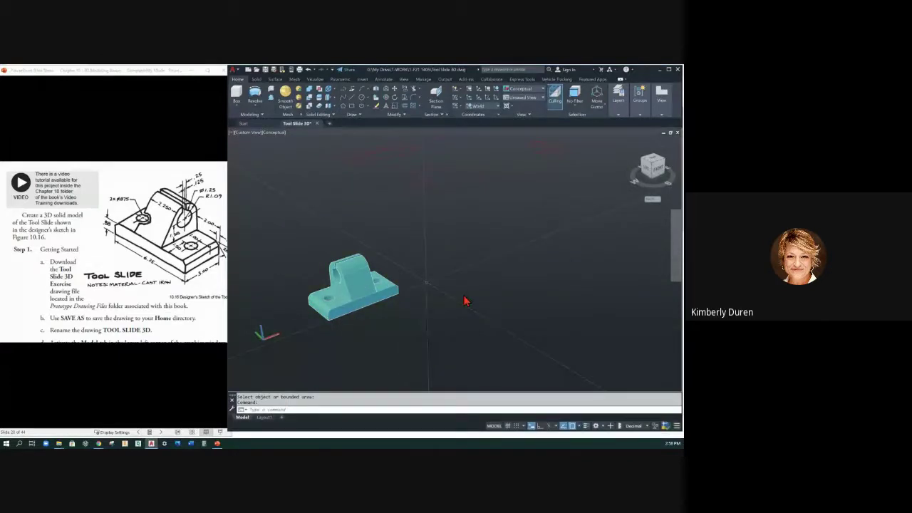
pyautogui.click(350, 292)
pyautogui.write('m')
pyautogui.press('Return')
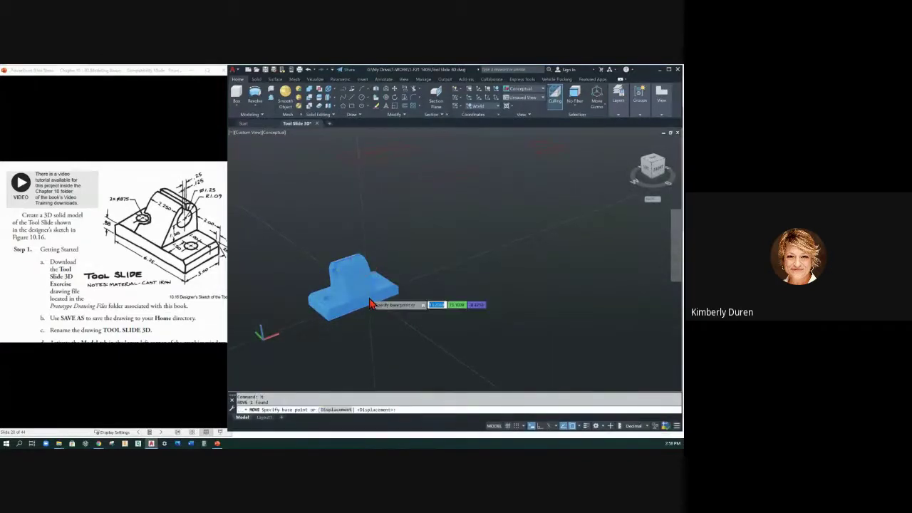
pyautogui.click(356, 305)
pyautogui.click(525, 285)
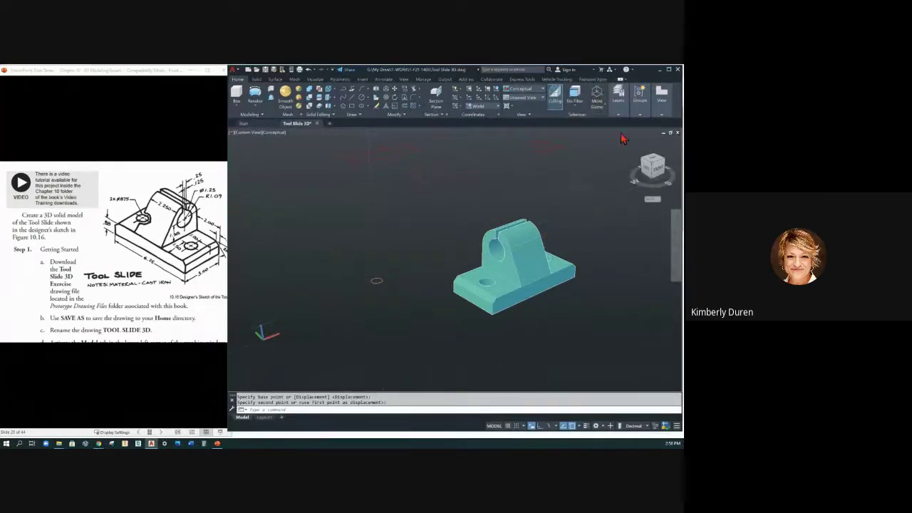
# Examine the solid and its two base holes from the Top view.
pyautogui.click(656, 163)
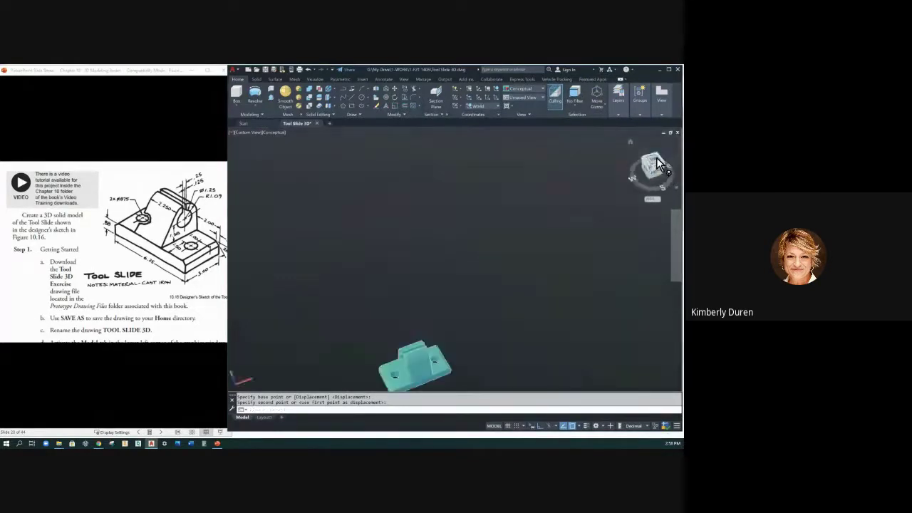
pyautogui.press('Escape')
pyautogui.scroll(2, 360, 335)
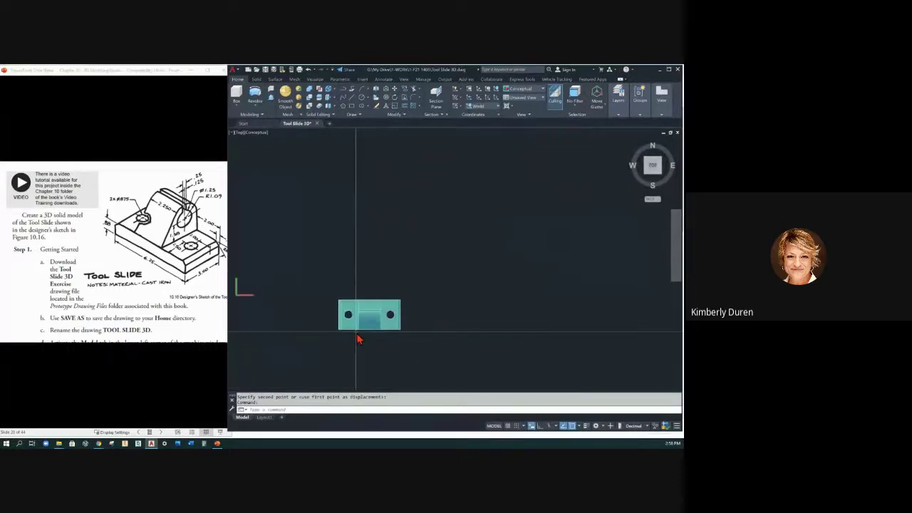
pyautogui.scroll(-2, 359, 337)
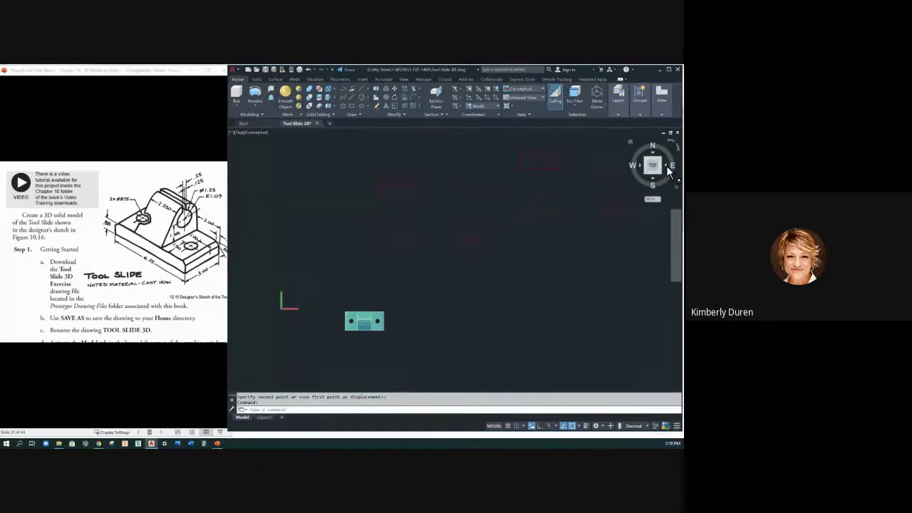
# Examine the Tool Slide solid from the Right, Front, Back and Top views, ending in the Top view with north up.
pyautogui.click(666, 165)
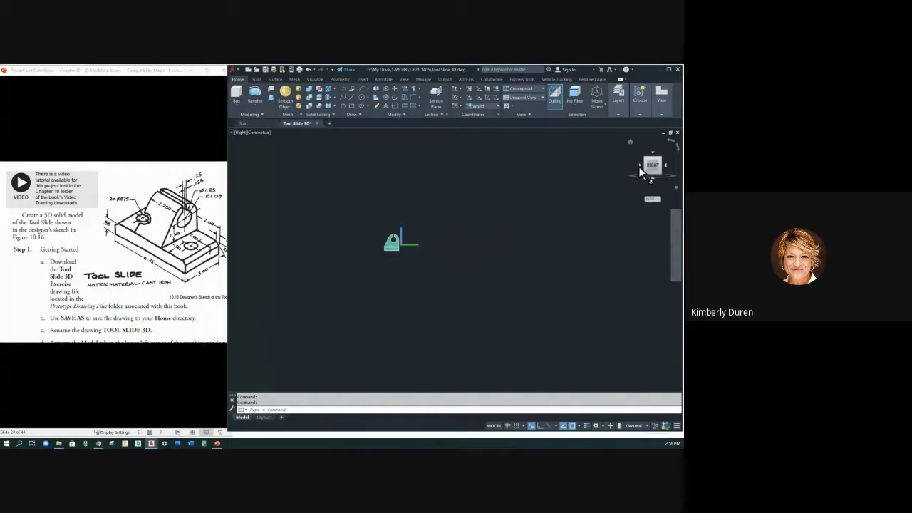
pyautogui.click(640, 166)
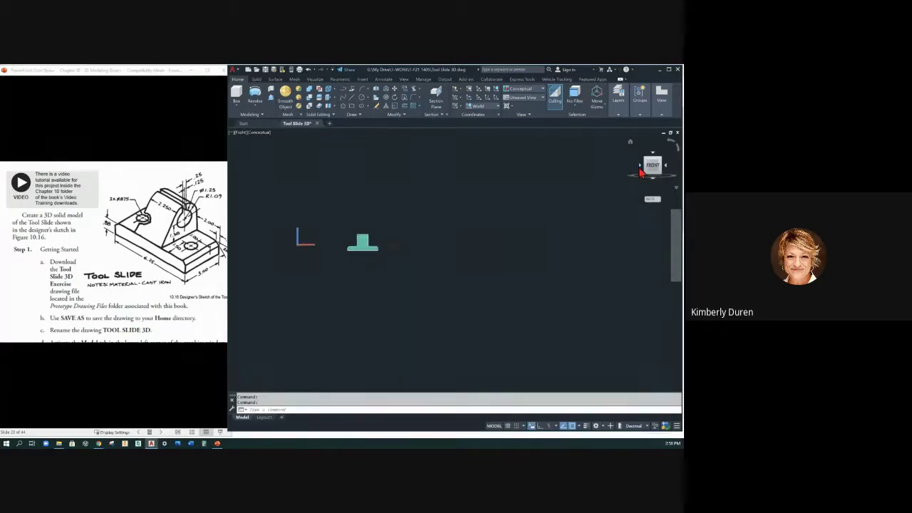
pyautogui.click(640, 168)
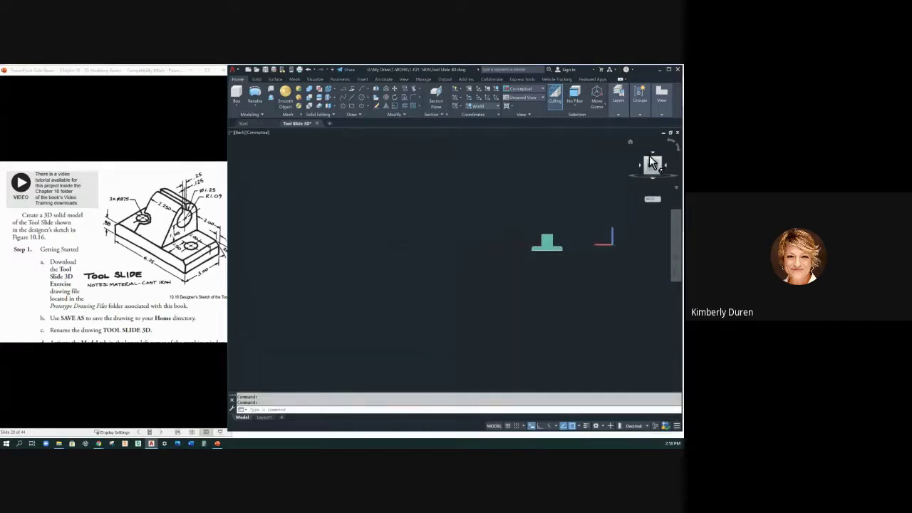
pyautogui.click(654, 160)
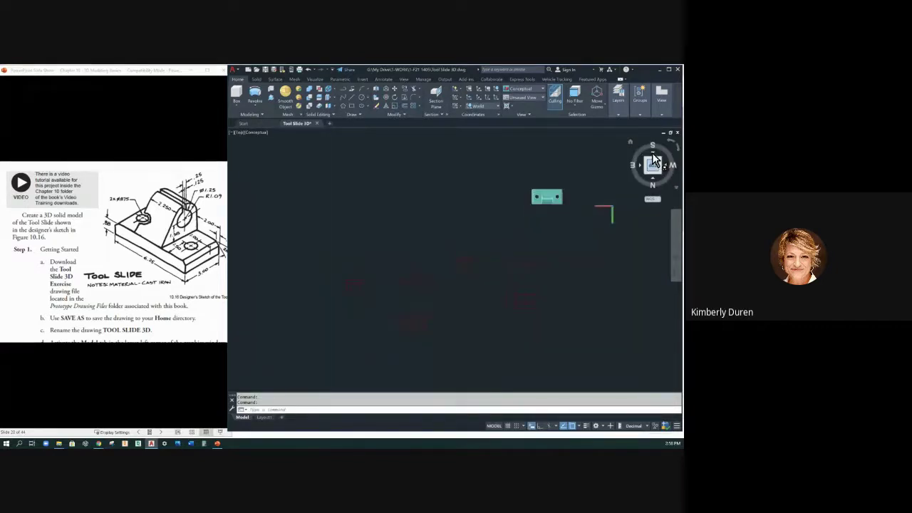
pyautogui.click(654, 158)
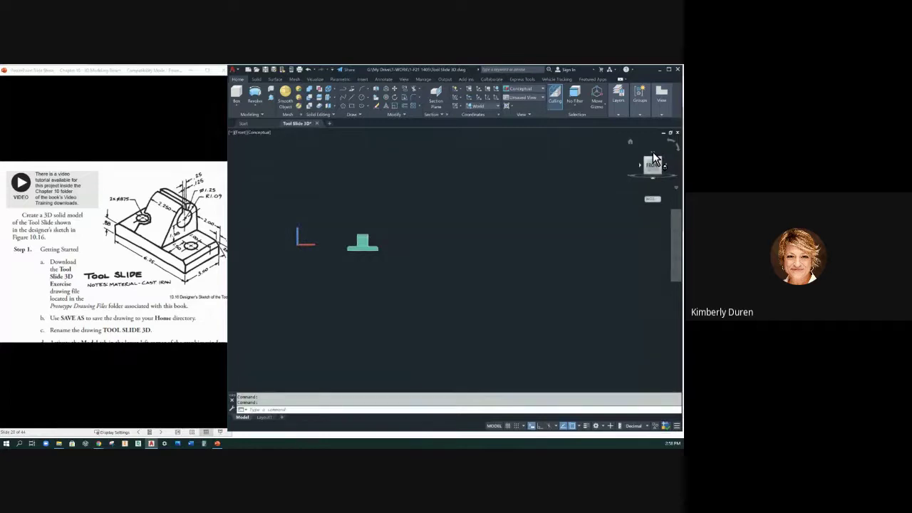
pyautogui.click(655, 160)
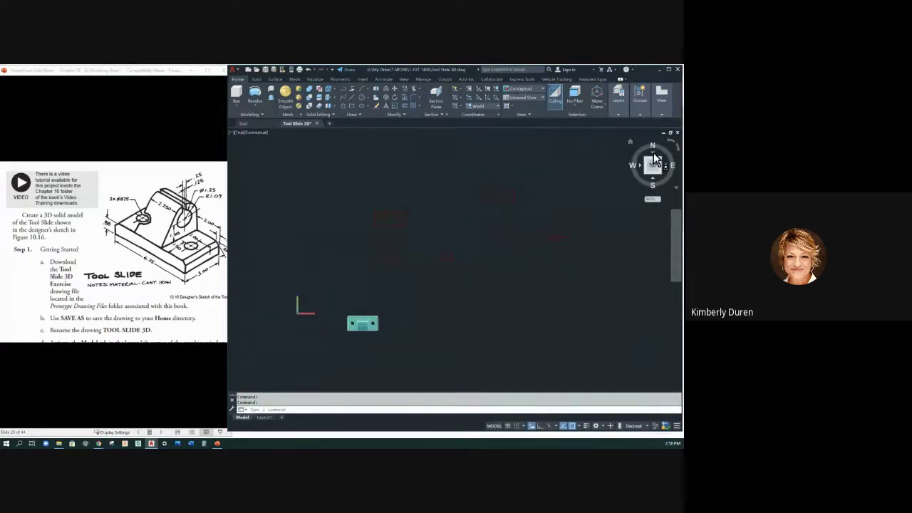
pyautogui.click(655, 158)
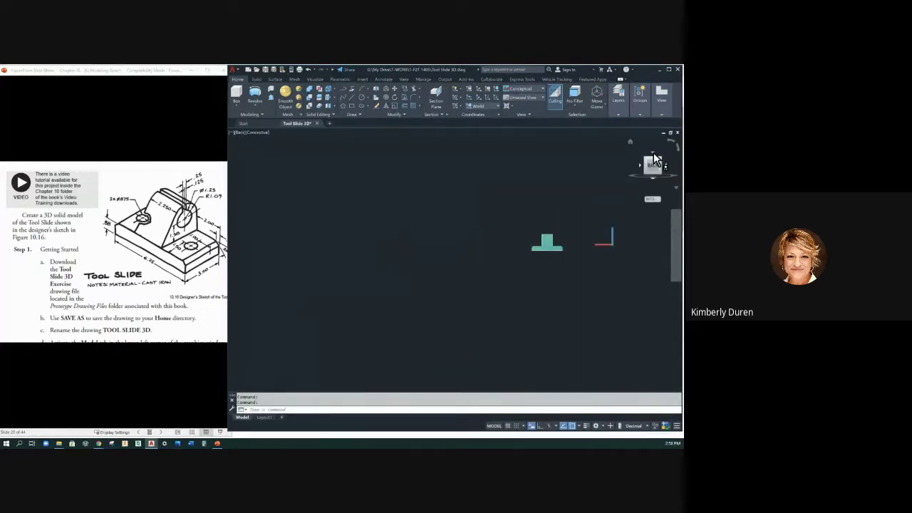
pyautogui.click(655, 160)
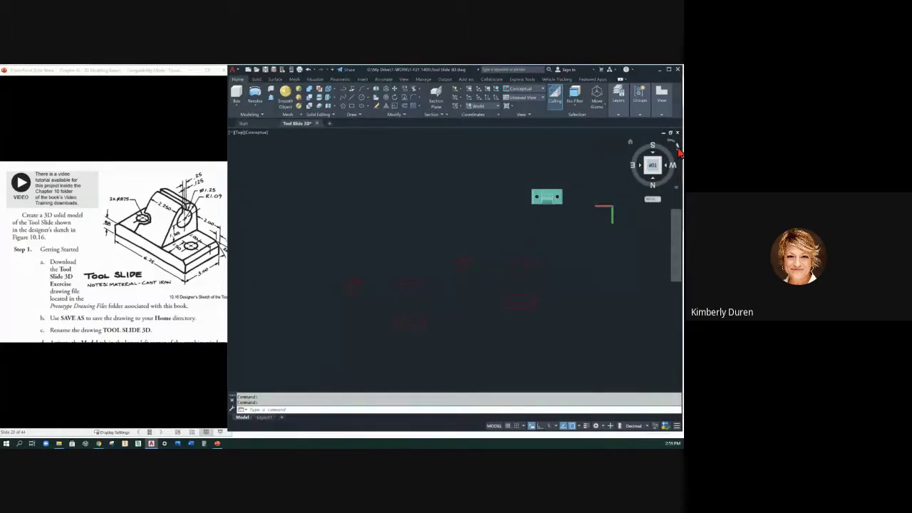
pyautogui.click(677, 148)
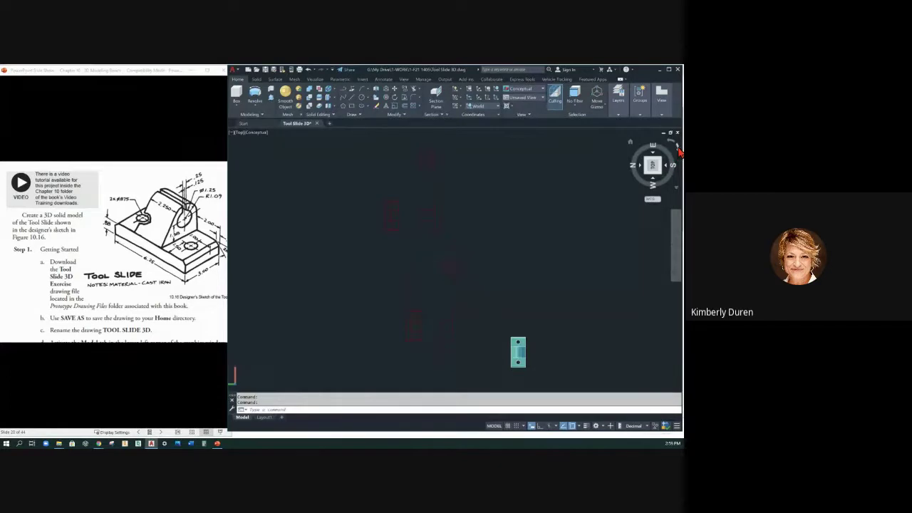
pyautogui.click(633, 167)
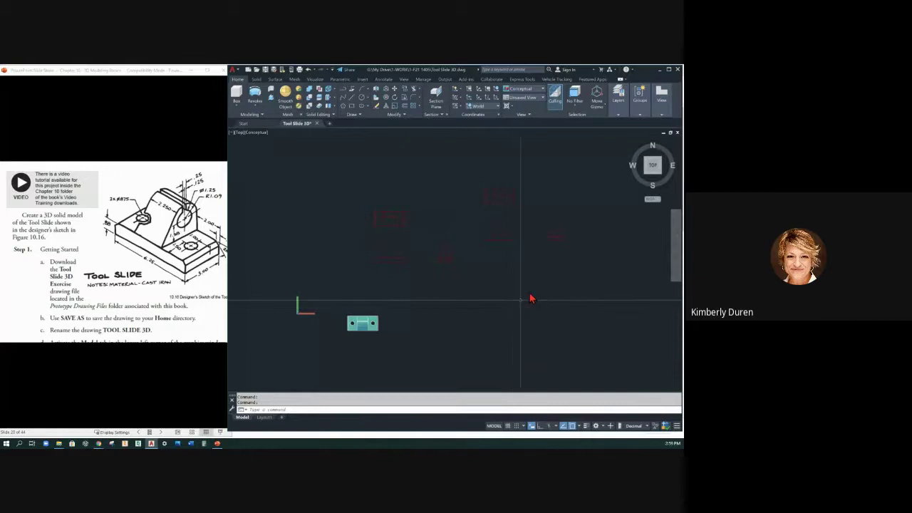
# Erase all the 2D views and leftover circles, and fit the remaining solid in the SE isometric Home view.
pyautogui.moveTo(636, 142)
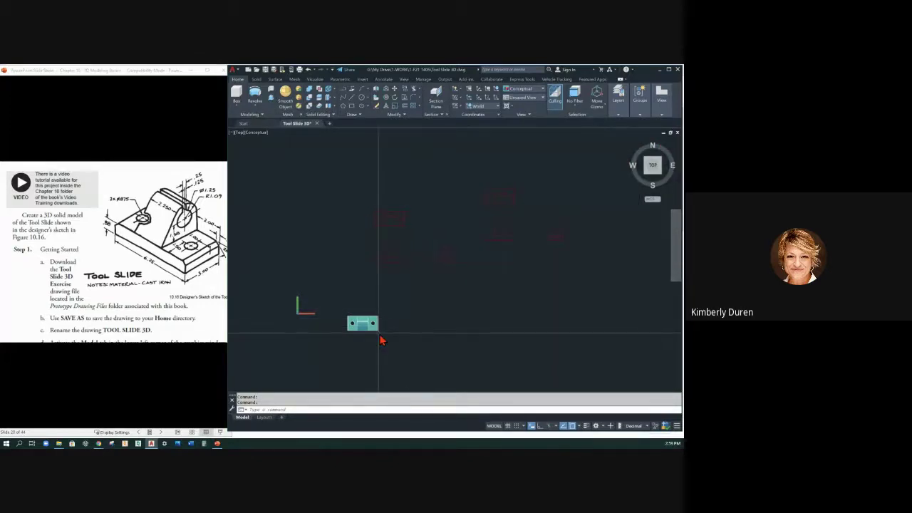
pyautogui.click(341, 169)
pyautogui.click(595, 304)
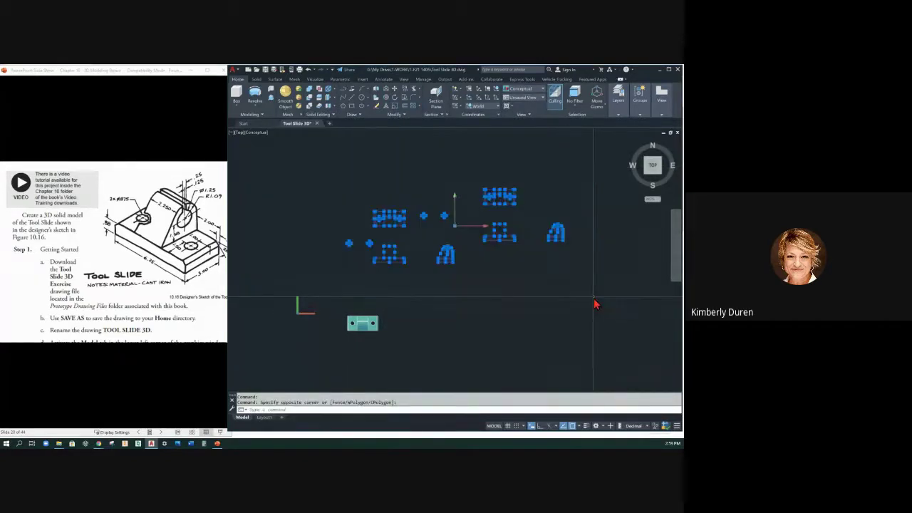
pyautogui.press('Delete')
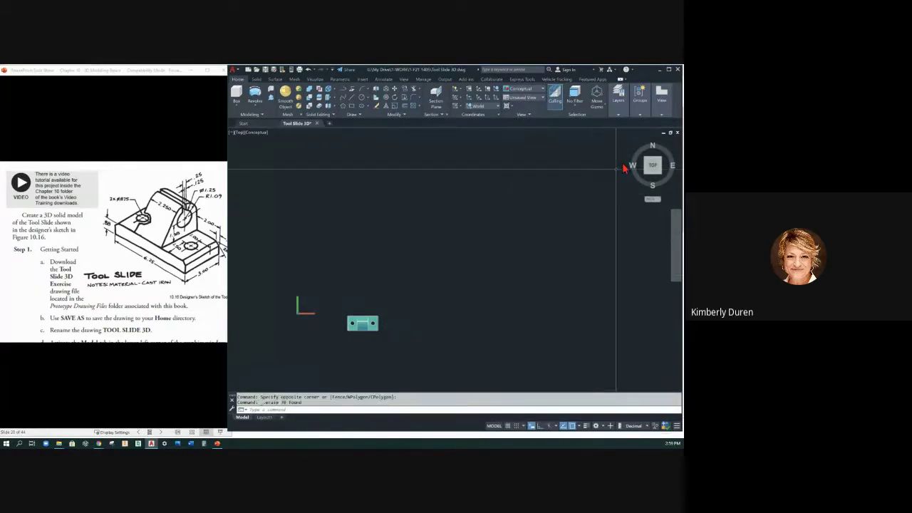
pyautogui.click(630, 144)
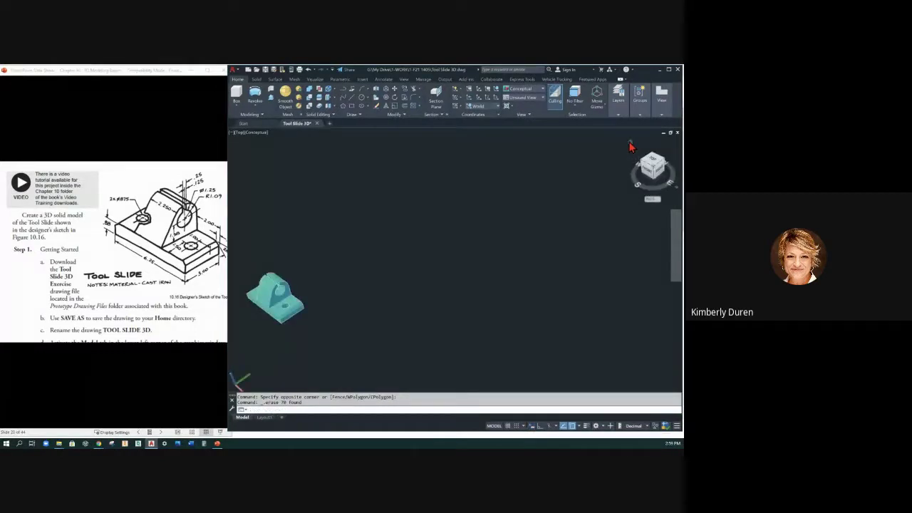
pyautogui.middleClick(344, 279)
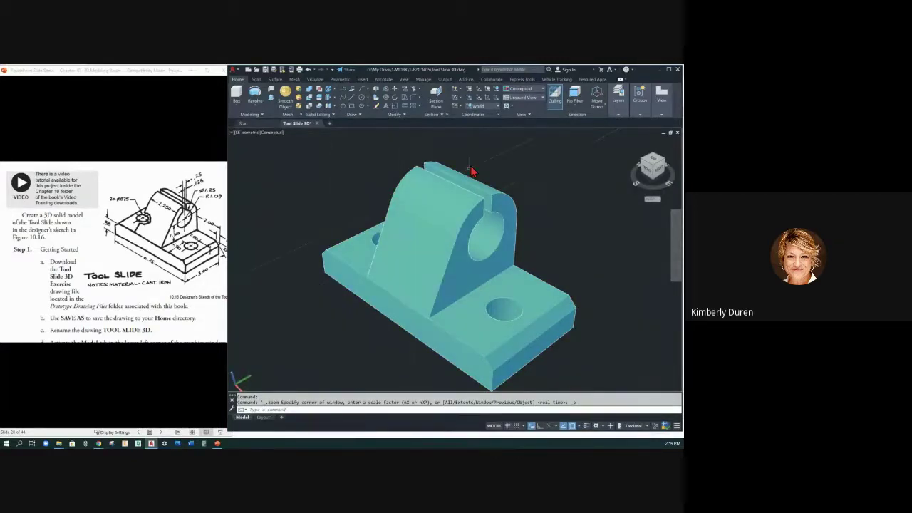
# Compare the Tool Slide solid in the Shaded with edges, Conceptual, Shaded and Sketchy visual styles, ending on Shaded.
pyautogui.click(543, 94)
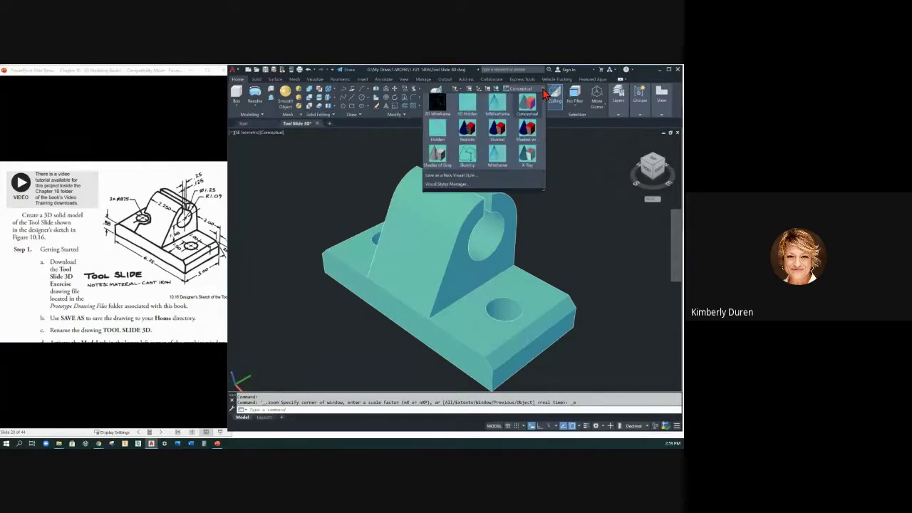
pyautogui.click(527, 135)
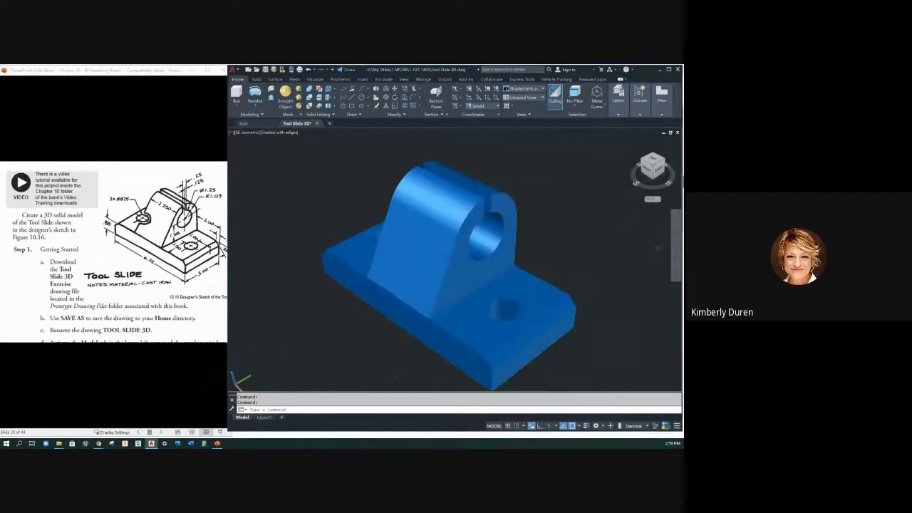
pyautogui.click(542, 89)
pyautogui.click(528, 115)
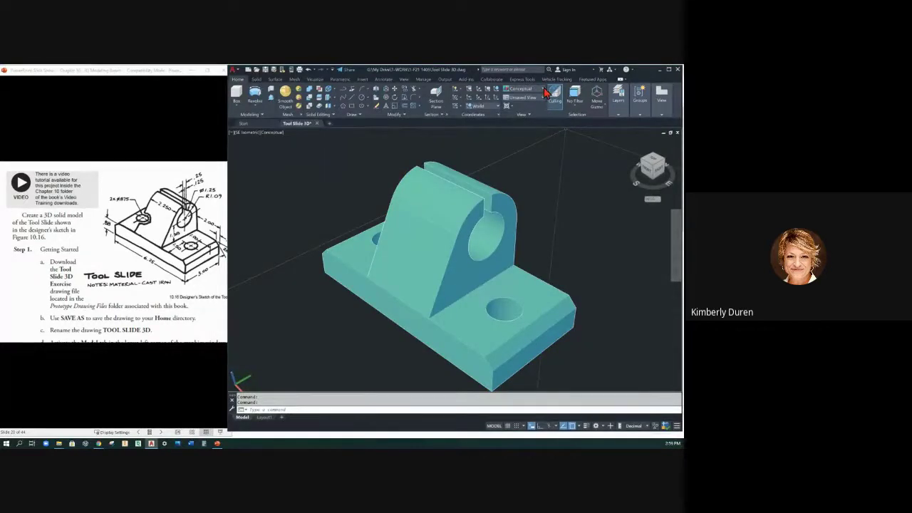
pyautogui.click(542, 90)
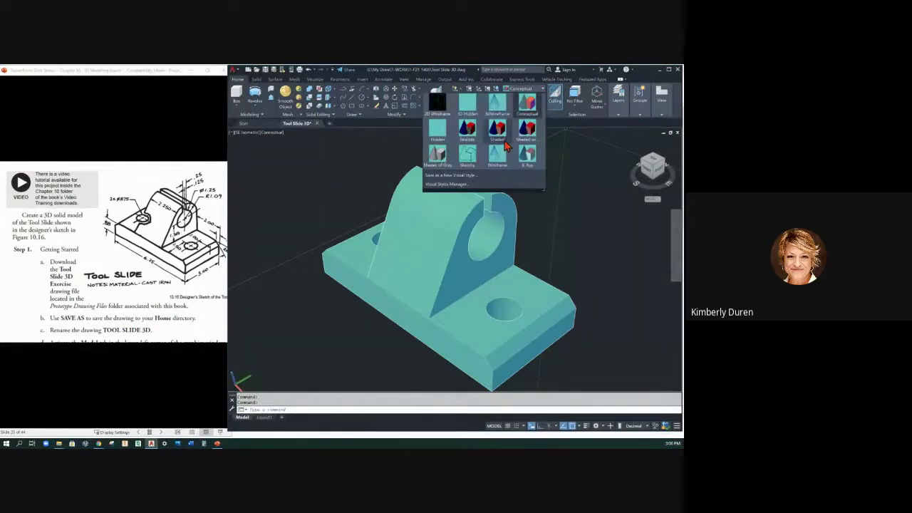
pyautogui.click(501, 142)
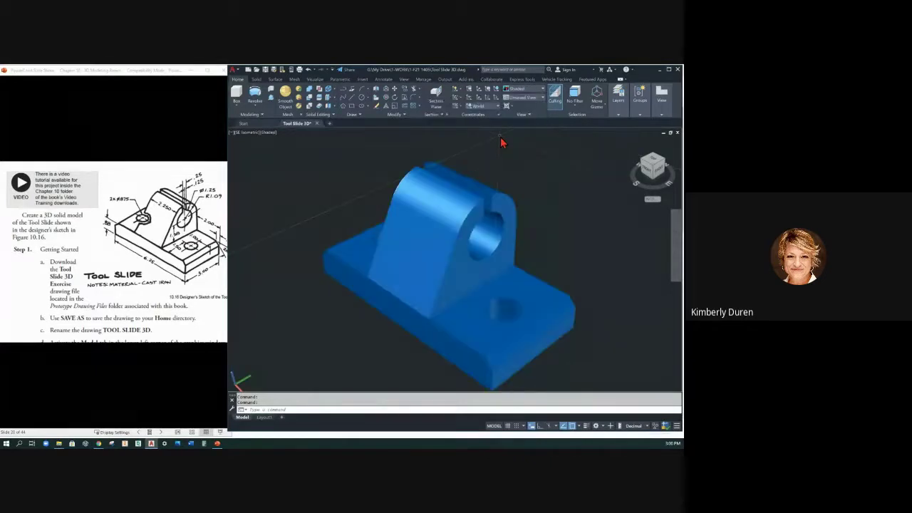
pyautogui.click(543, 90)
pyautogui.click(466, 155)
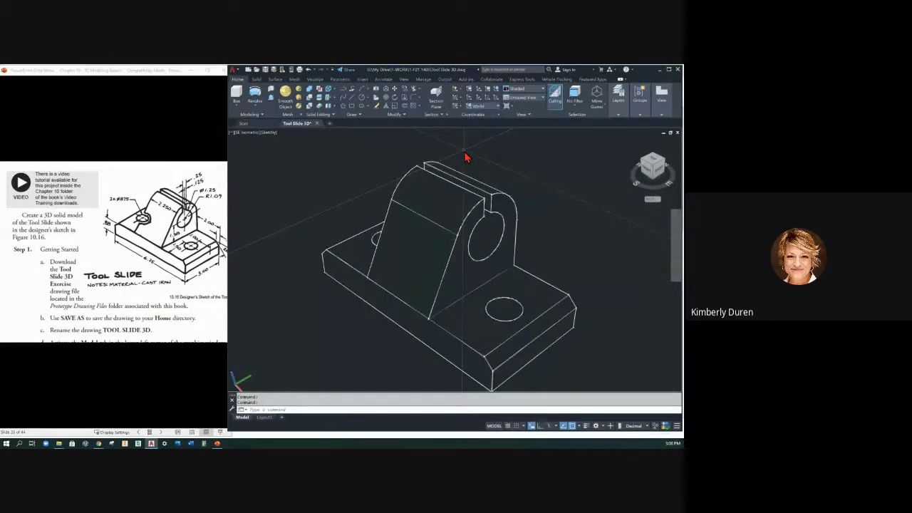
pyautogui.click(544, 90)
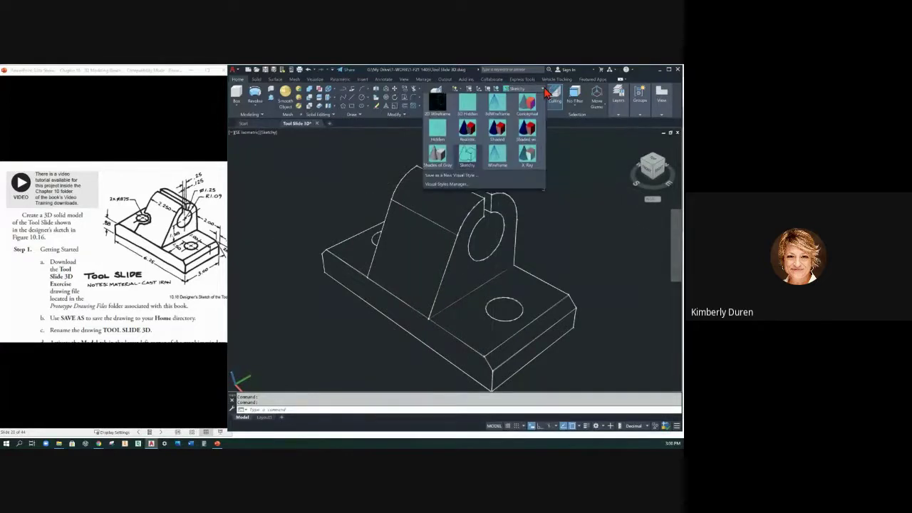
pyautogui.click(497, 136)
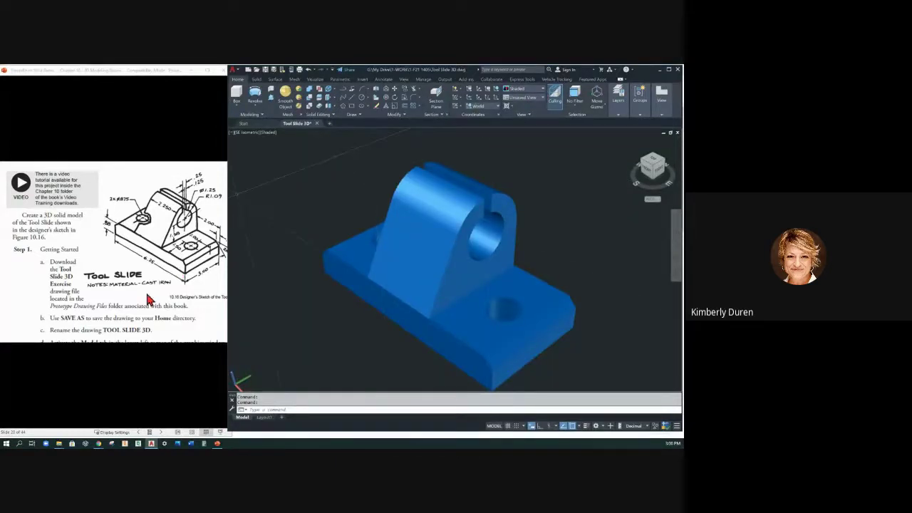
# Switch to the PowerPoint slides and read the Tool Slide project instructions for visual style, title block and printing, including the check print.
pyautogui.scroll(-2, 149, 299)
pyautogui.scroll(-3, 148, 299)
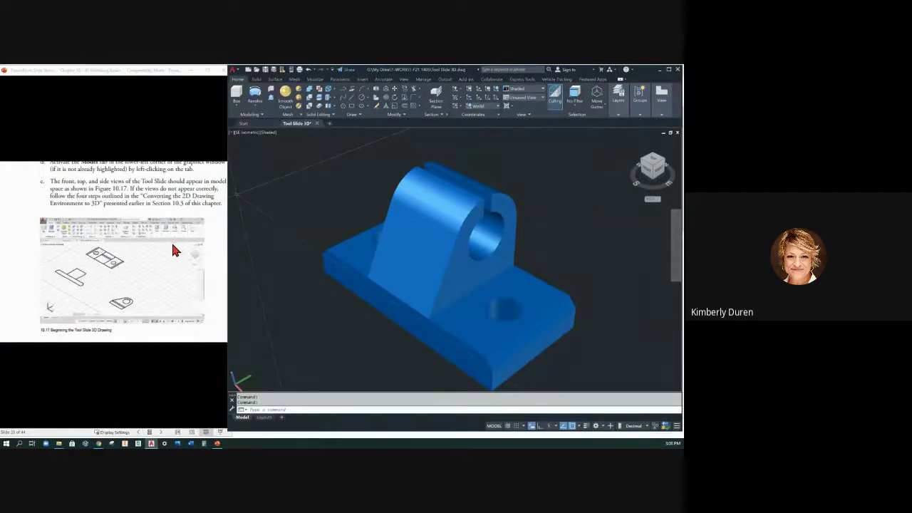
pyautogui.click(78, 118)
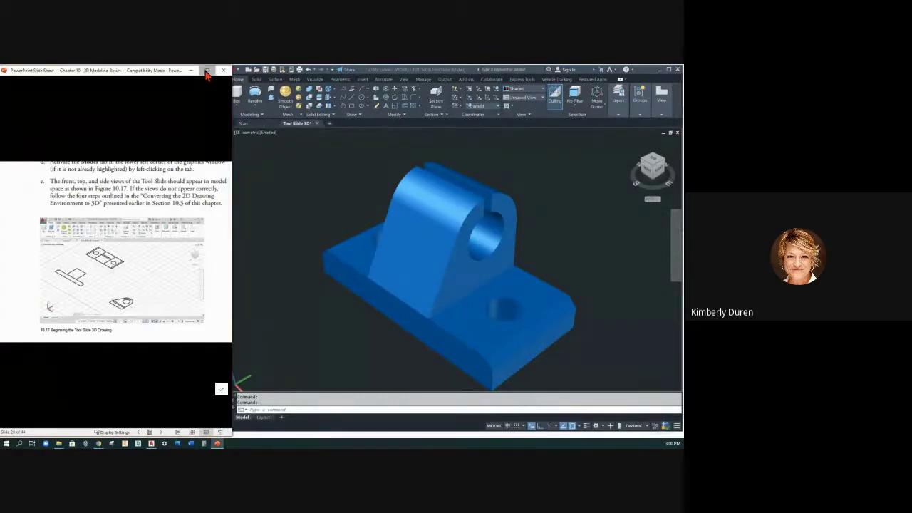
pyautogui.click(206, 70)
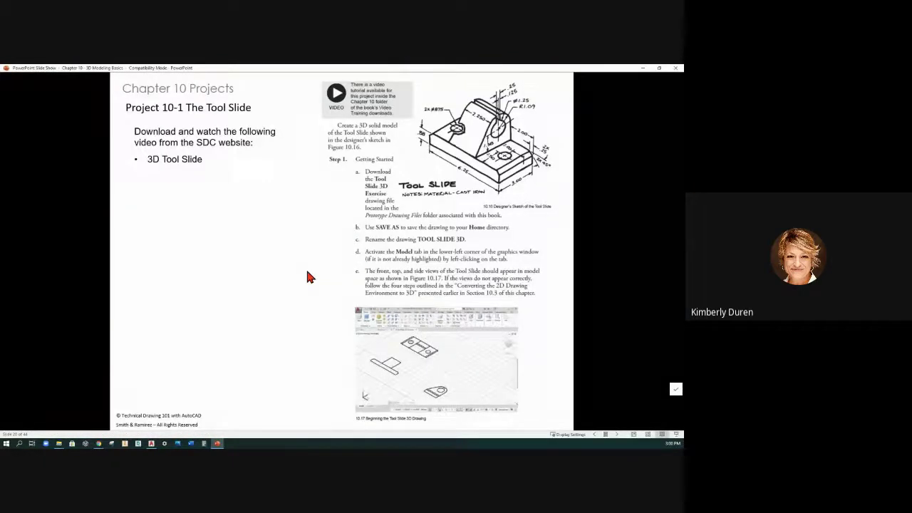
pyautogui.click(307, 273)
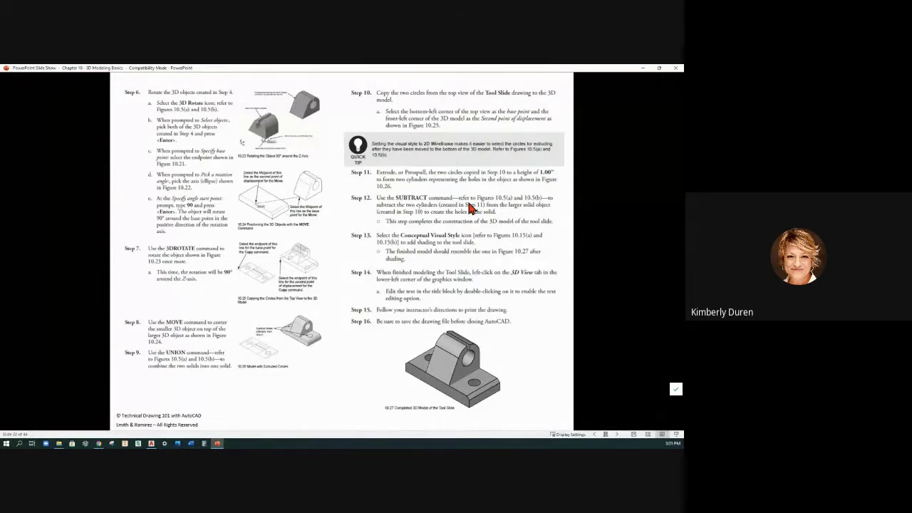
pyautogui.click(470, 208)
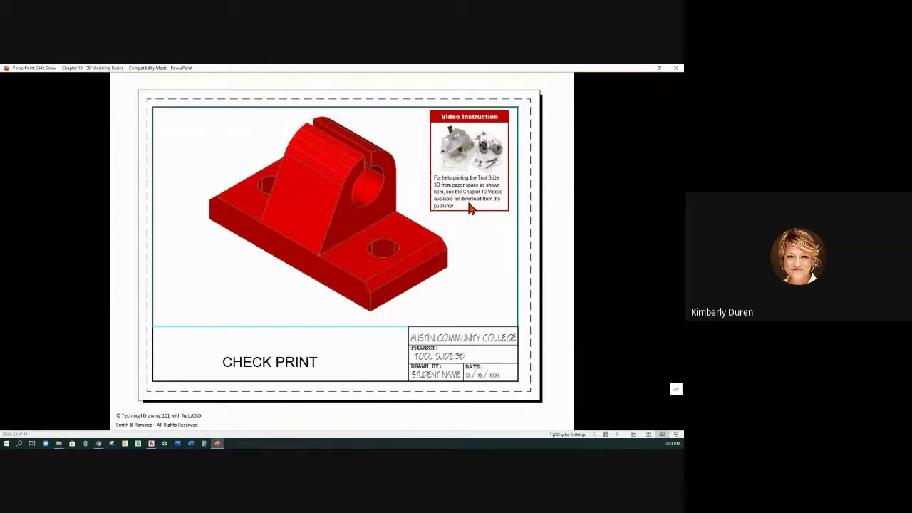
pyautogui.press('Left')
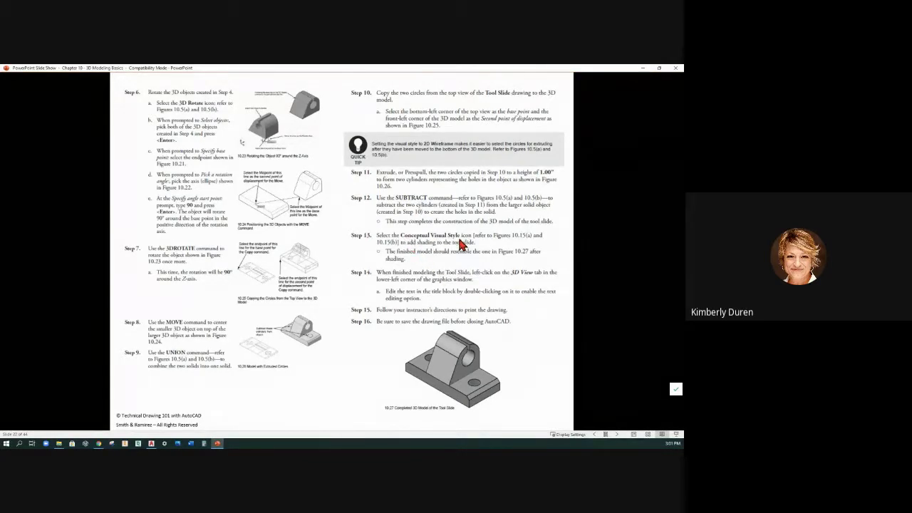
pyautogui.click(659, 69)
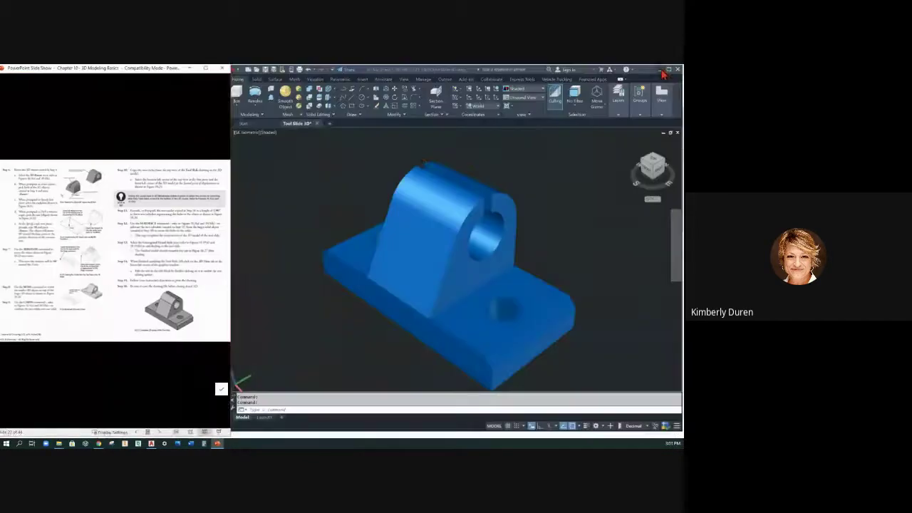
# Switch back to AutoCAD, set the model's visual style to Conceptual, and save the drawing.
pyautogui.click(542, 94)
pyautogui.click(544, 90)
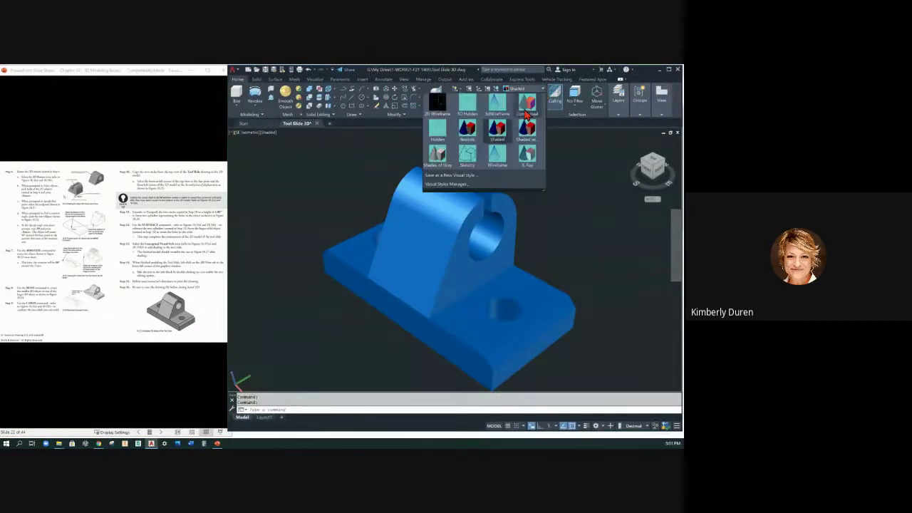
pyautogui.click(520, 114)
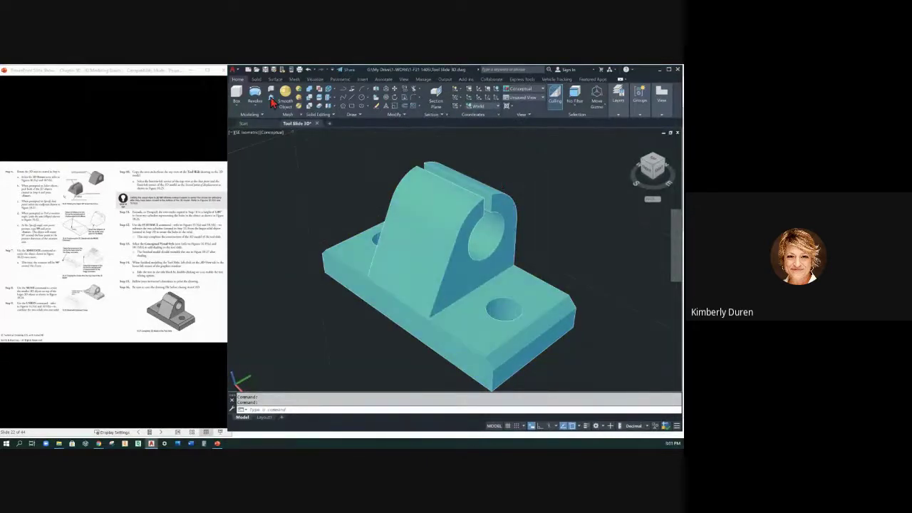
pyautogui.click(265, 70)
# Open Layout1 to show the paper space sheet with its border and title block.
pyautogui.click(263, 418)
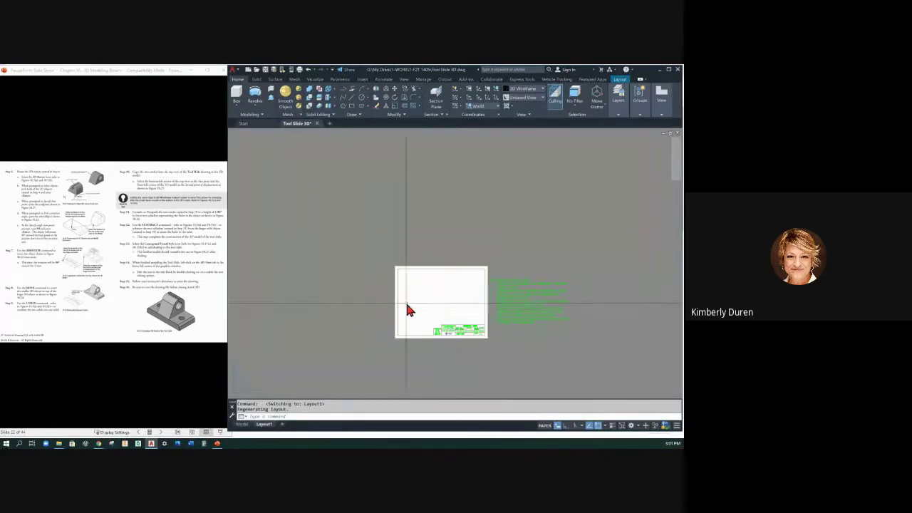
pyautogui.scroll(-2, 446, 318)
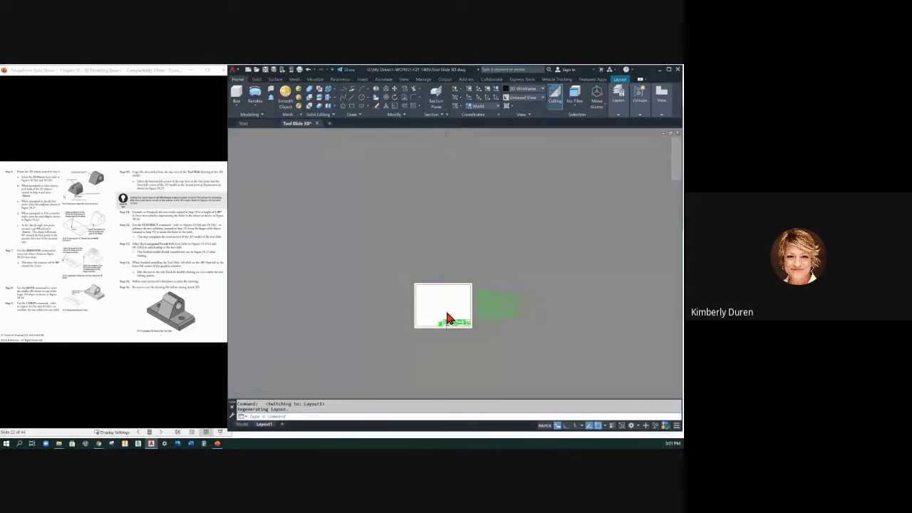
pyautogui.scroll(4, 448, 318)
pyautogui.scroll(2, 447, 318)
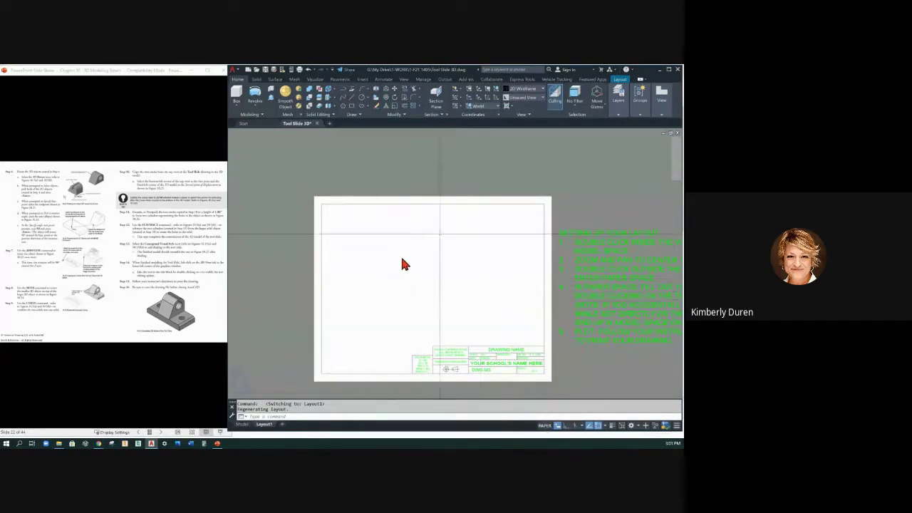
# Switch to model space, examine the drawing's layer list including the 3D layer, and return to Layout1.
pyautogui.click(243, 424)
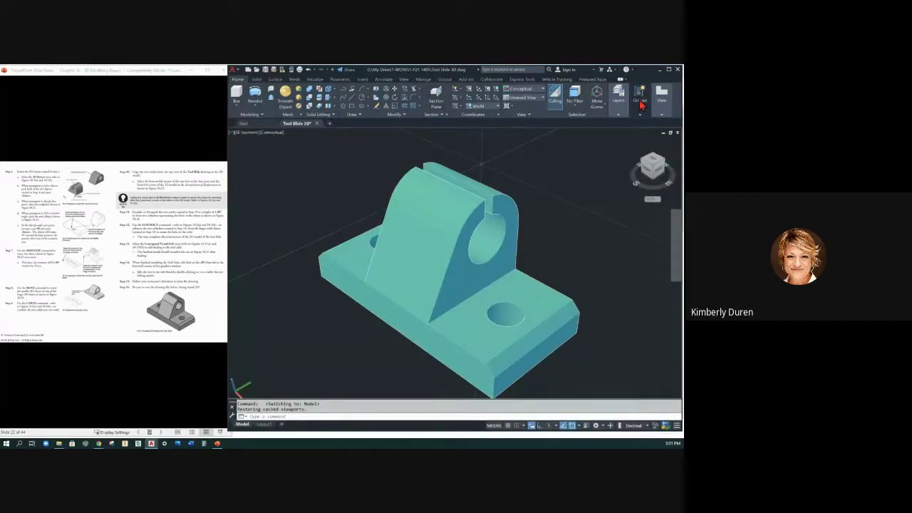
pyautogui.click(619, 114)
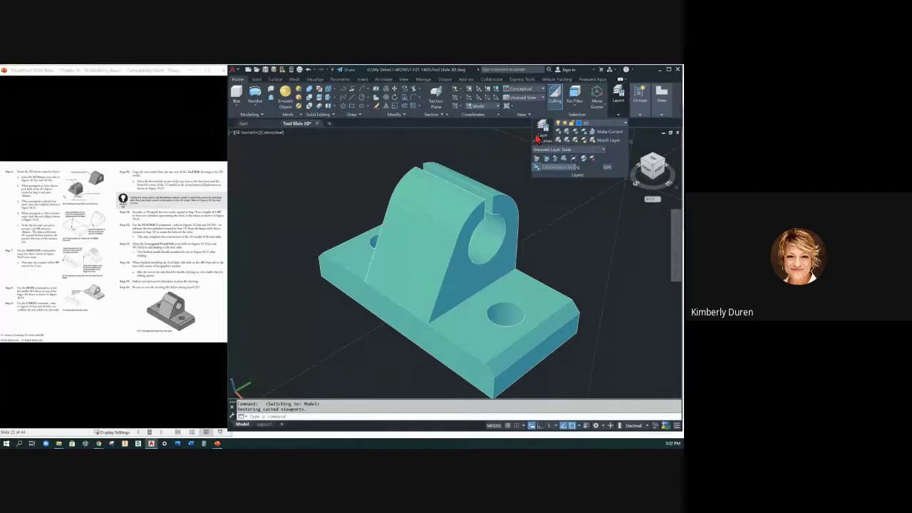
pyautogui.click(615, 125)
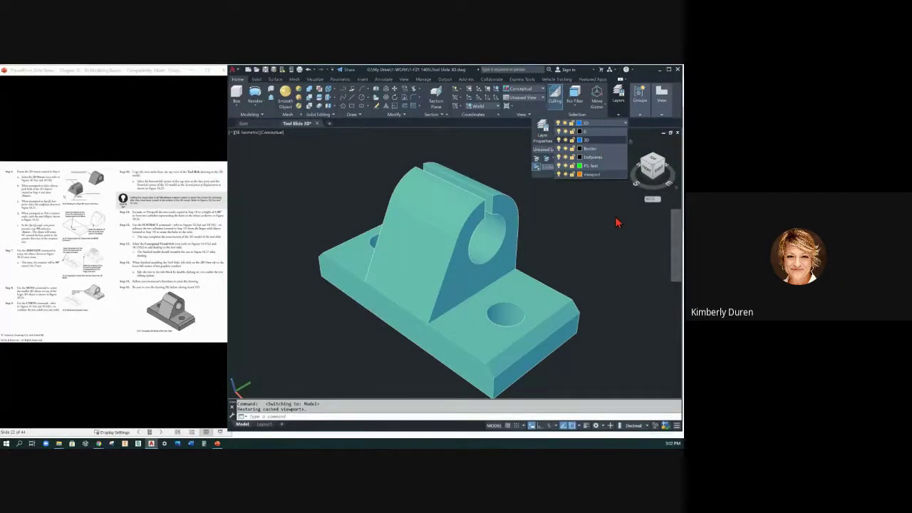
pyautogui.click(264, 424)
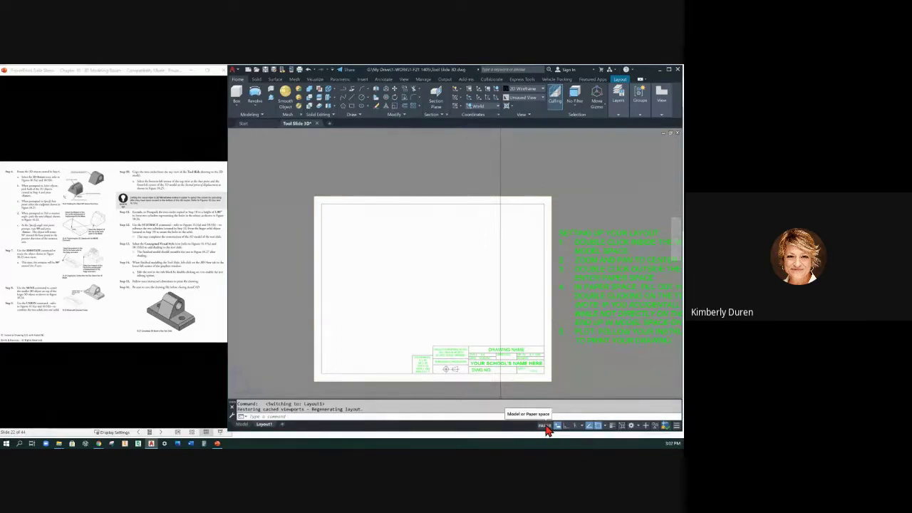
# Change the title block's drawing name to TOOL SLIDE 3D and fill in the drafter's initials under DR. BY.
pyautogui.doubleClick(509, 351)
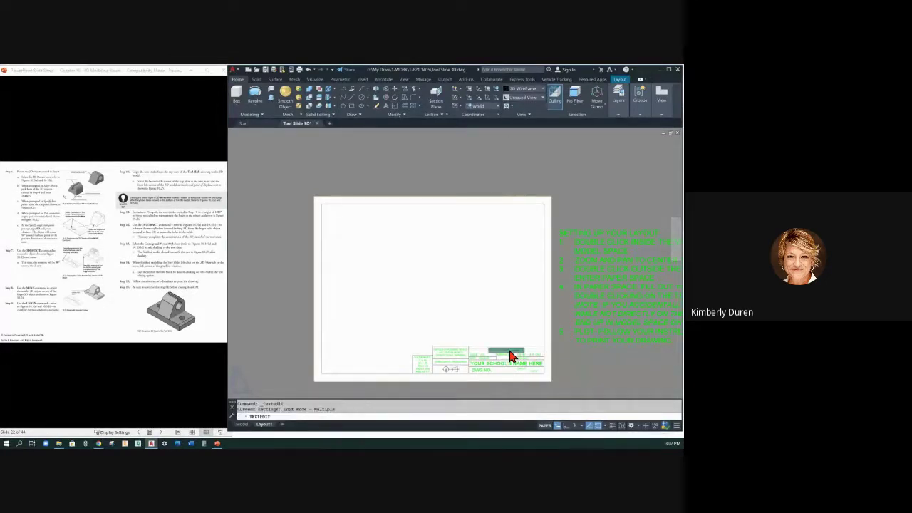
pyautogui.press('Delete')
pyautogui.press('Return')
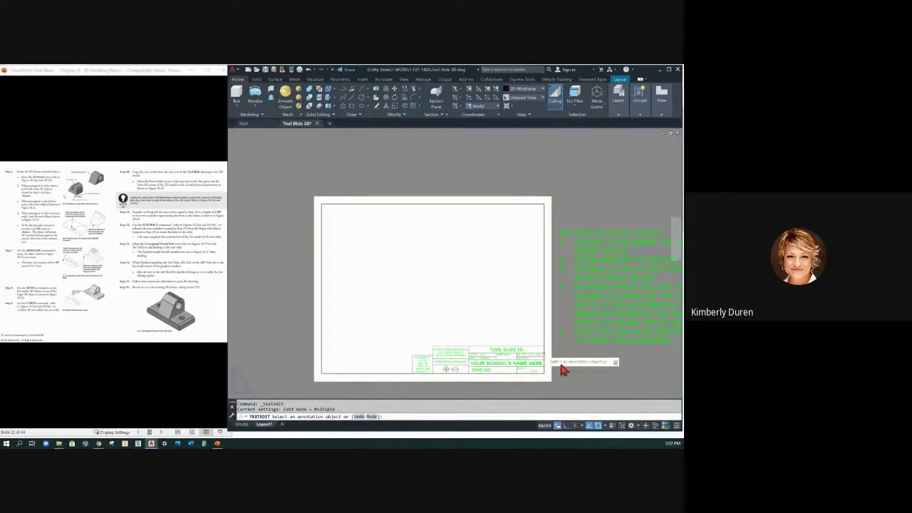
pyautogui.scroll(4, 545, 360)
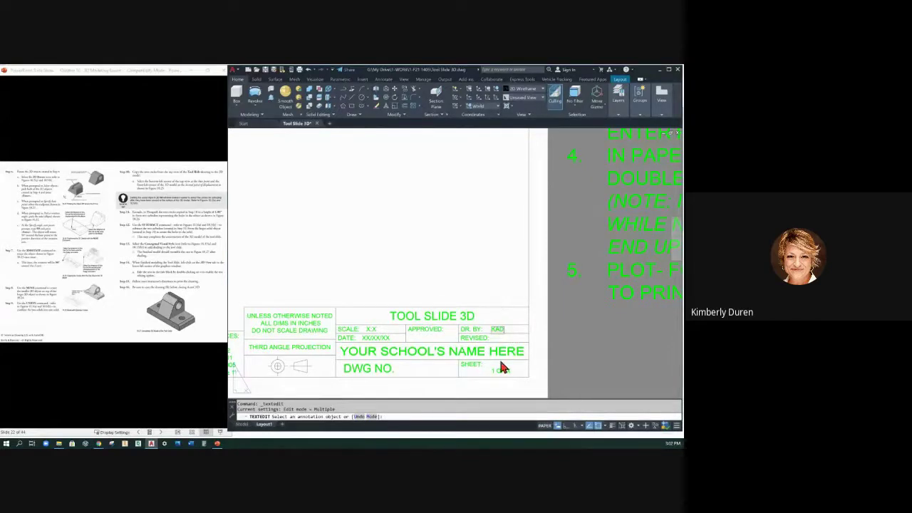
pyautogui.click(500, 363)
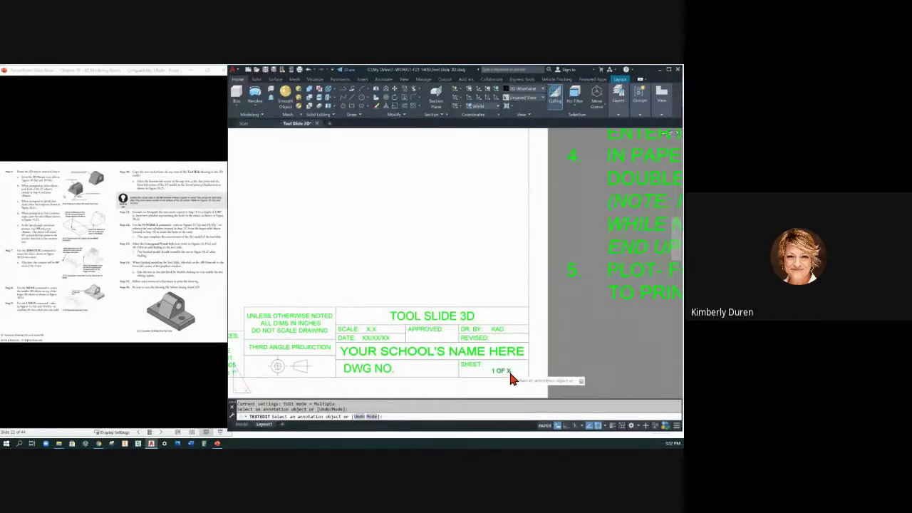
# Change the title block's sheet entry to read 1 OF 1.
pyautogui.click(510, 375)
pyautogui.doubleClick(509, 372)
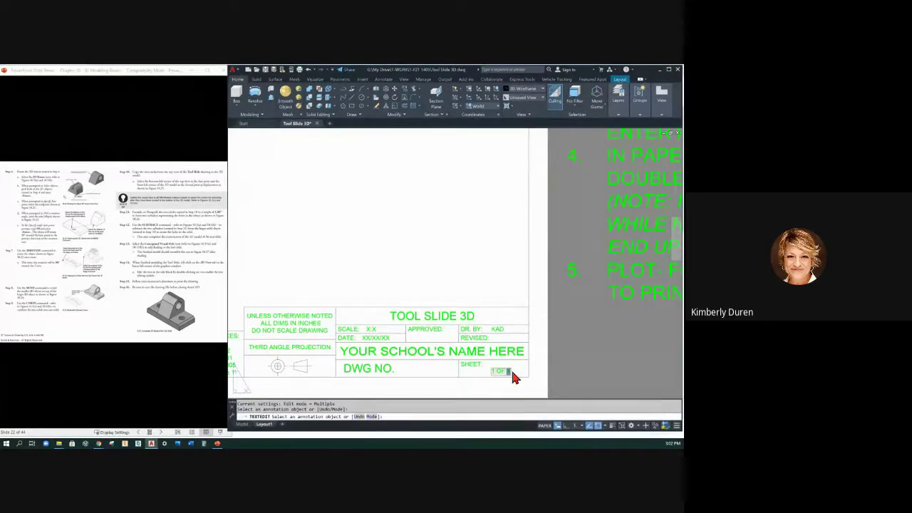
pyautogui.write('1')
pyautogui.click(476, 273)
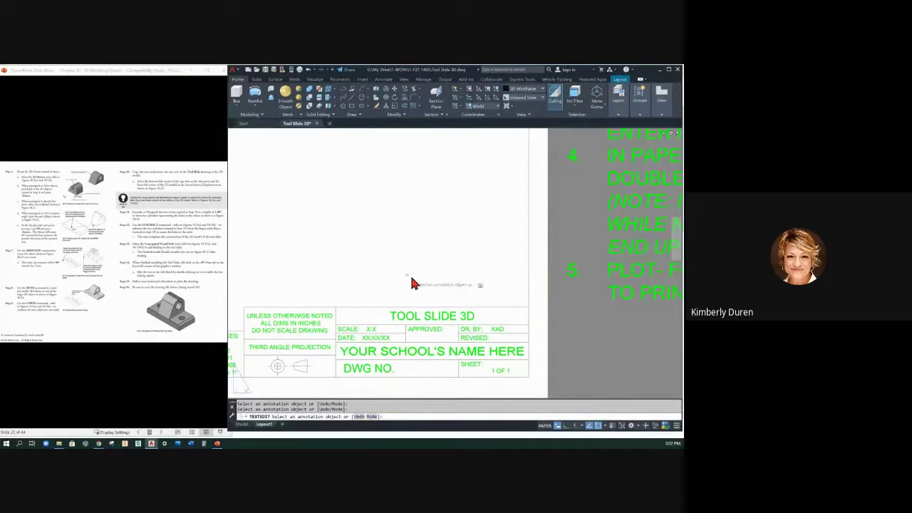
# Replace the title block's date placeholder with 11/8/21 and end text editing.
pyautogui.doubleClick(376, 339)
pyautogui.moveTo(378, 344); pyautogui.dragTo(384, 339)
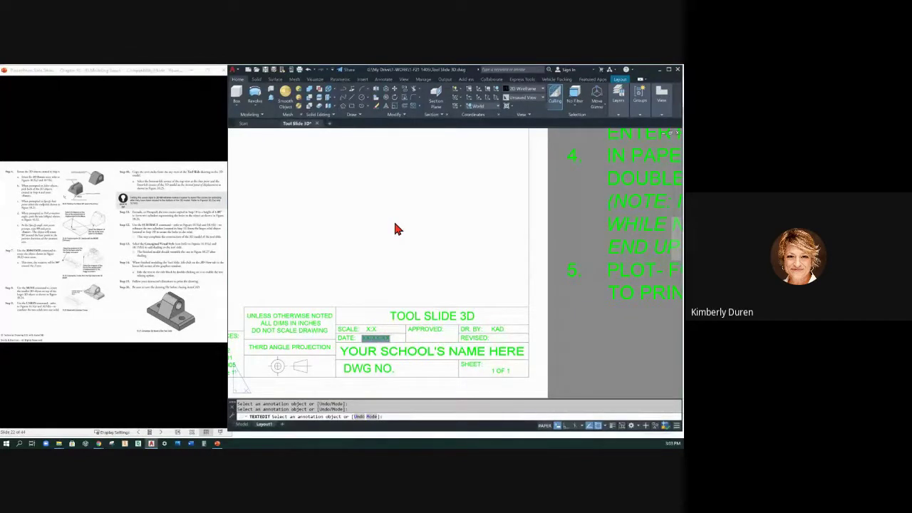
pyautogui.press('BackSpace')
pyautogui.click(417, 262)
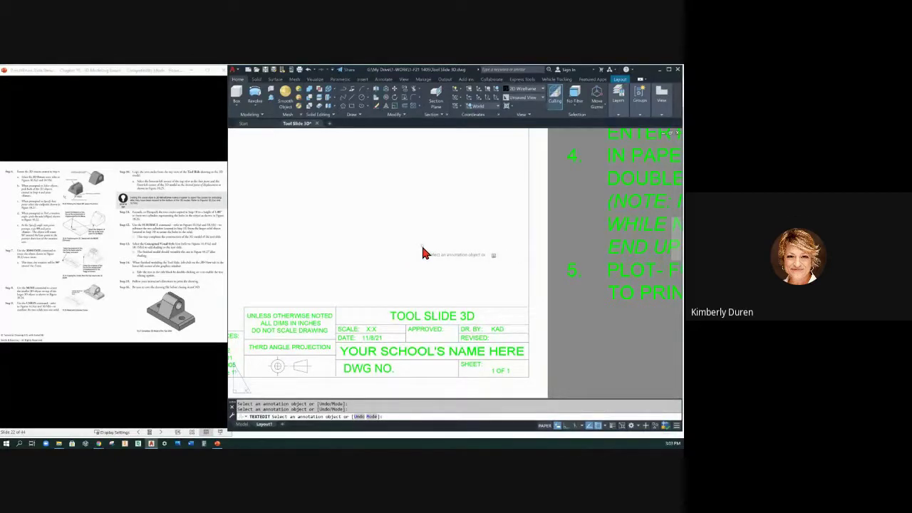
pyautogui.scroll(-3, 422, 253)
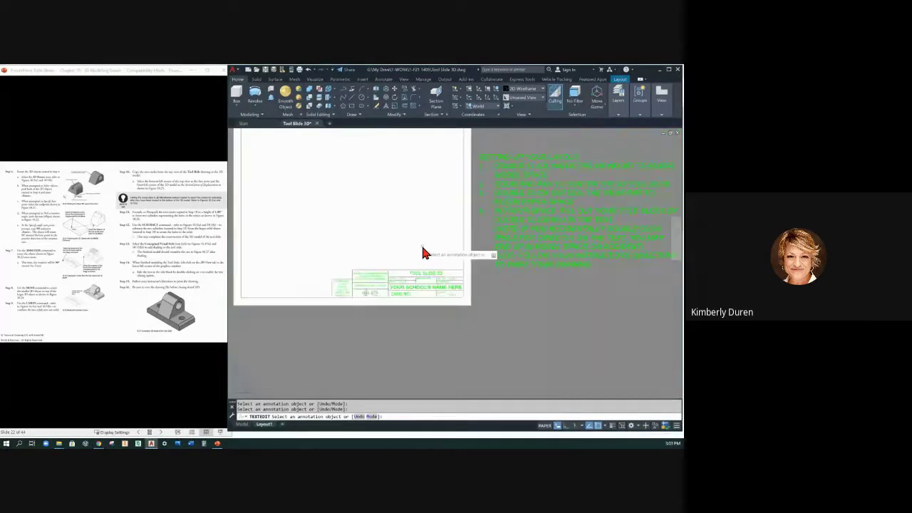
pyautogui.scroll(-3, 416, 258)
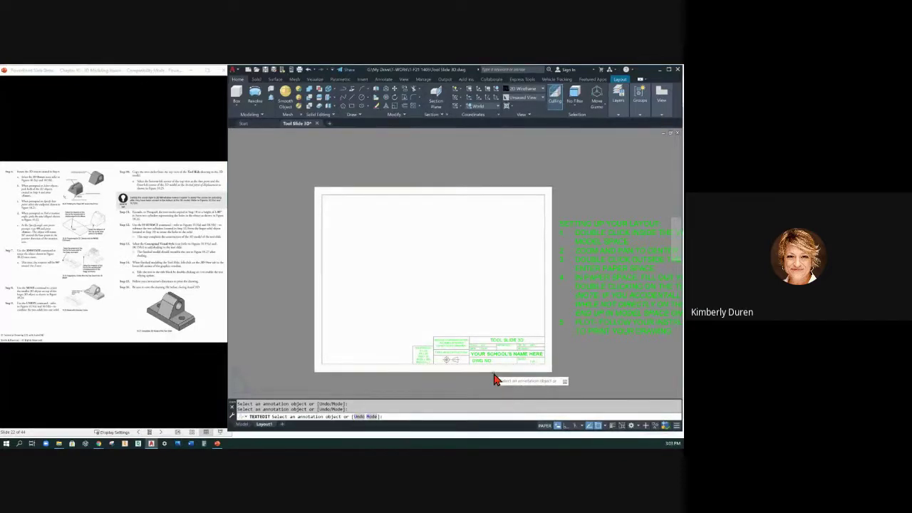
pyautogui.press('Escape')
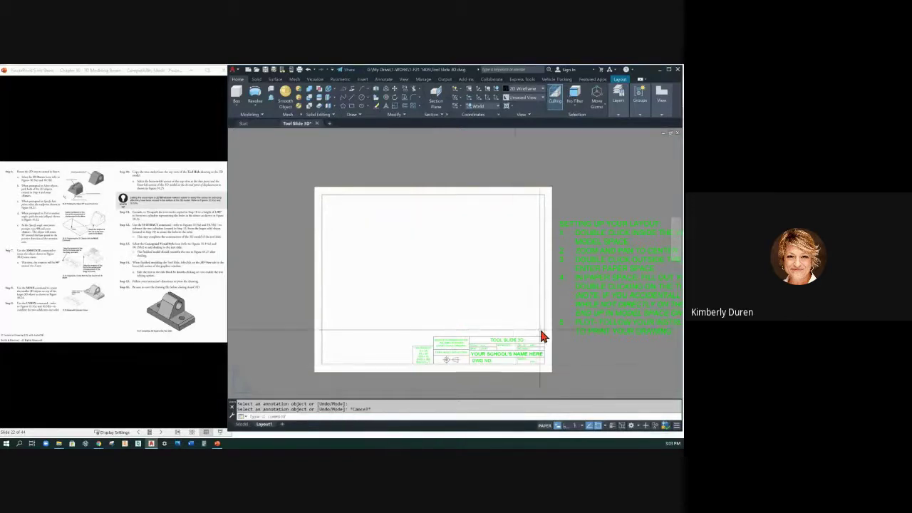
# Select the layout viewport's border and examine its standard scale choices, leaving the viewport deselected.
pyautogui.click(553, 321)
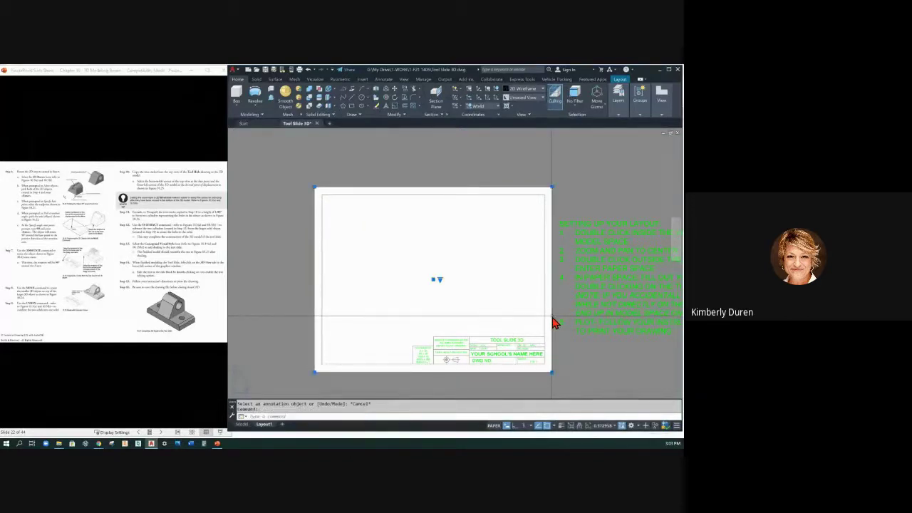
pyautogui.click(440, 280)
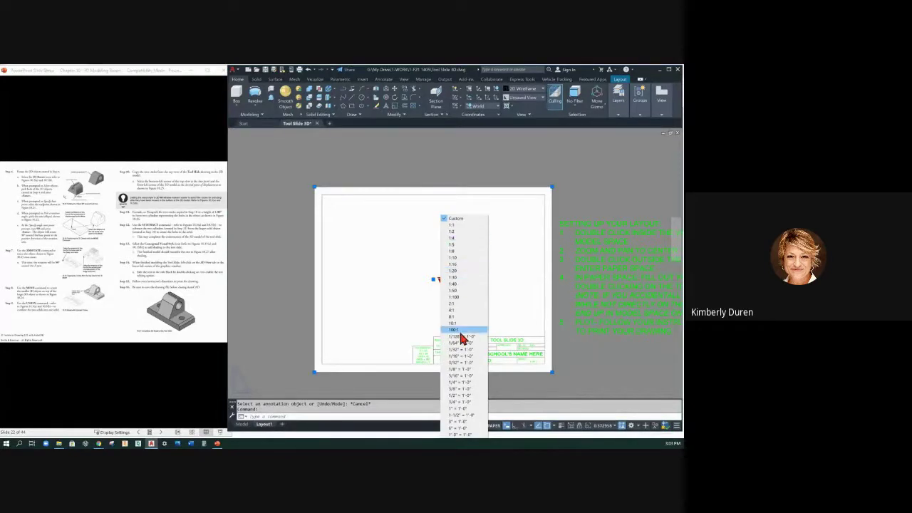
pyautogui.click(464, 232)
pyautogui.press('Escape')
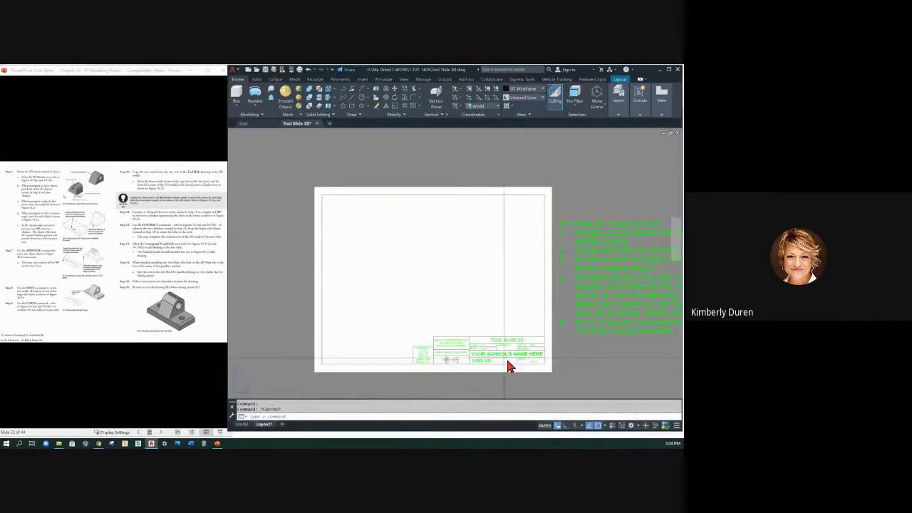
# Activate model space inside the Layout1 viewport and zoom to the extents of the Tool Slide model.
pyautogui.click(544, 426)
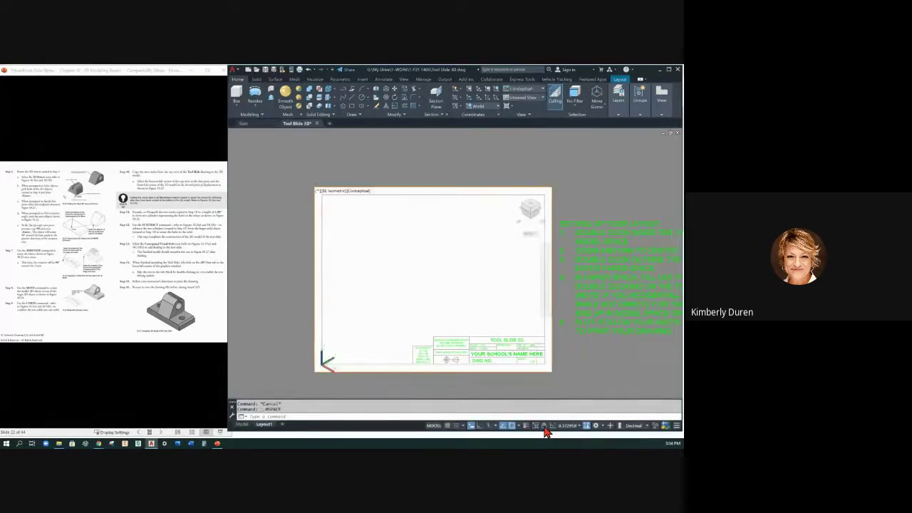
pyautogui.middleClick(438, 274)
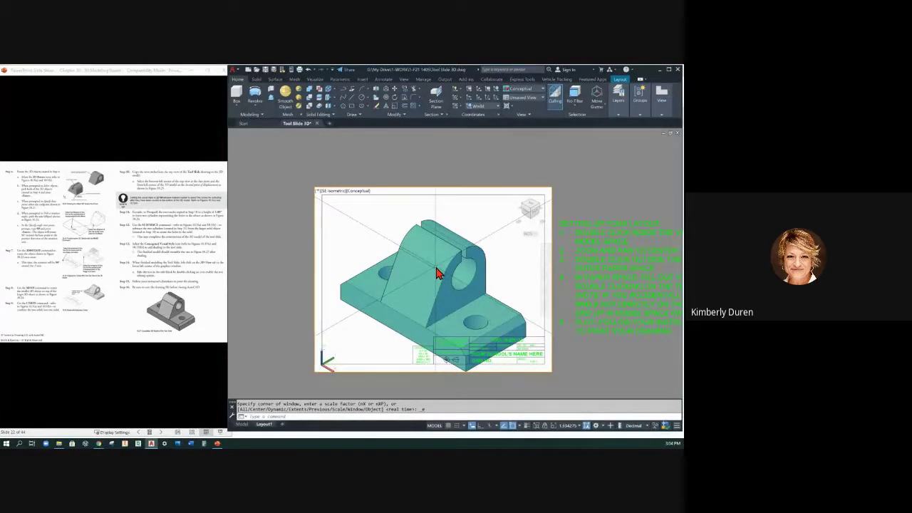
pyautogui.scroll(-8, 437, 275)
pyautogui.moveTo(449, 274); pyautogui.dragTo(425, 283, button='middle')
pyautogui.press('Escape')
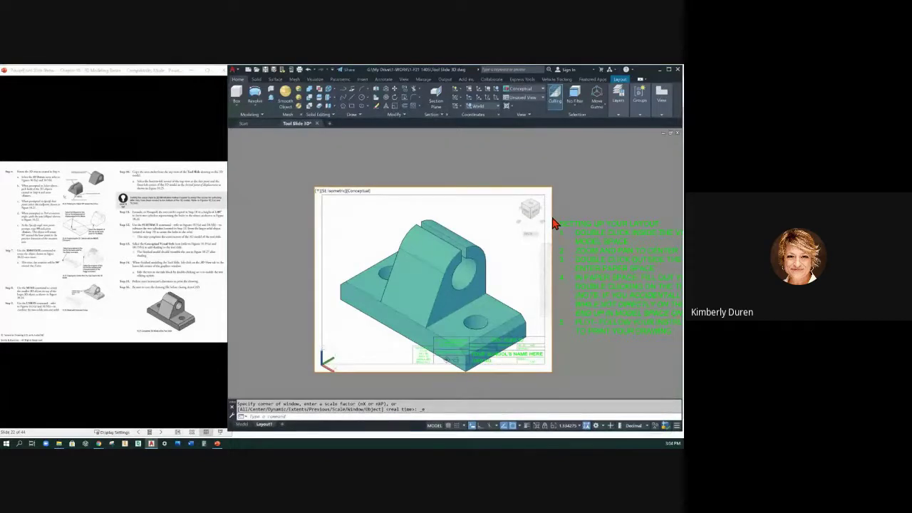
pyautogui.doubleClick(481, 285)
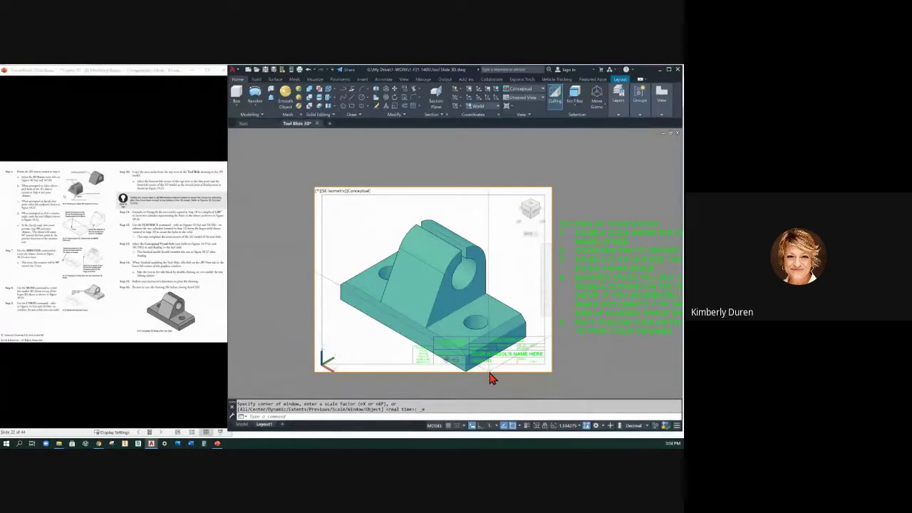
# Set the viewport scale to 1:1 and move the Tool Slide up clear of the title block.
pyautogui.click(579, 427)
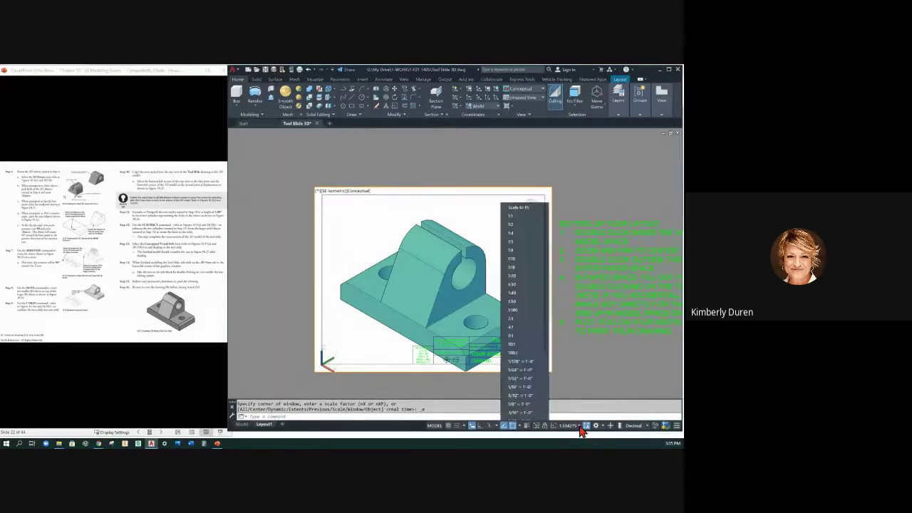
pyautogui.click(527, 217)
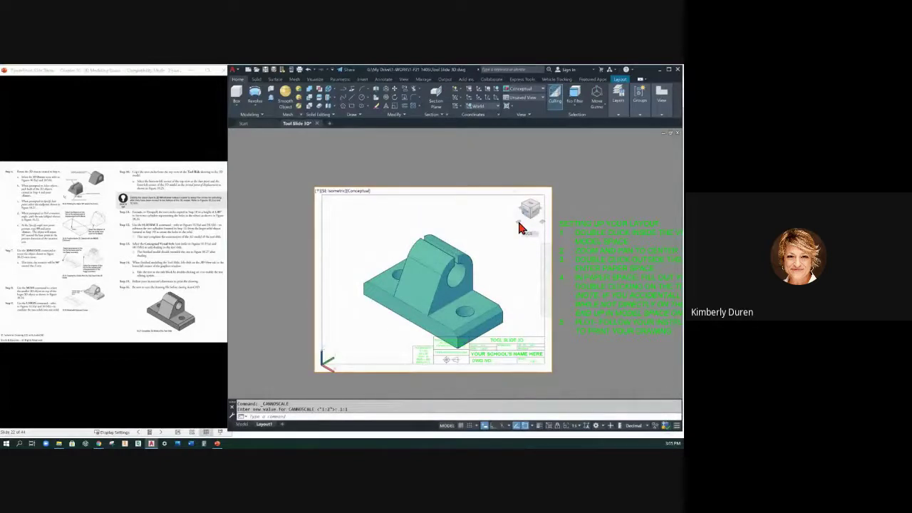
pyautogui.moveTo(488, 285); pyautogui.dragTo(483, 265, button='middle')
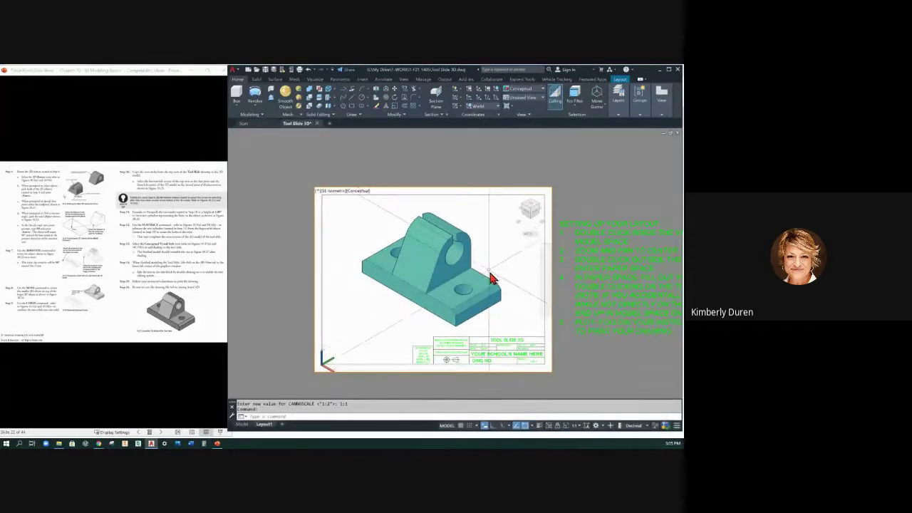
# Zoom the model freely inside the viewport and try the 1:2 viewport scale.
pyautogui.scroll(-2, 501, 291)
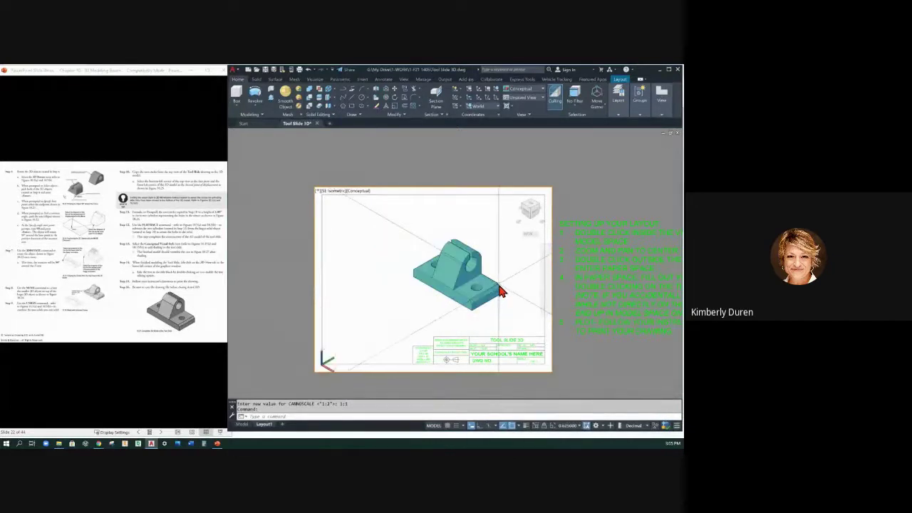
pyautogui.scroll(3, 501, 291)
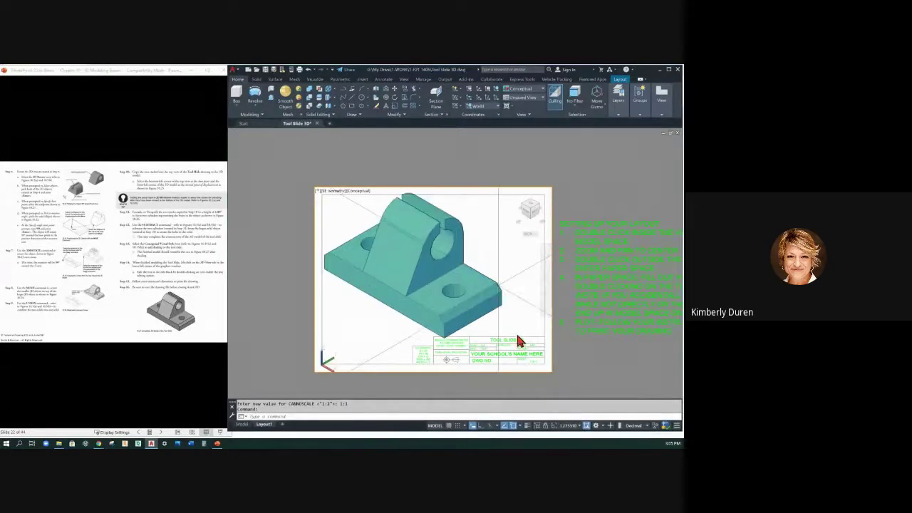
pyautogui.click(580, 426)
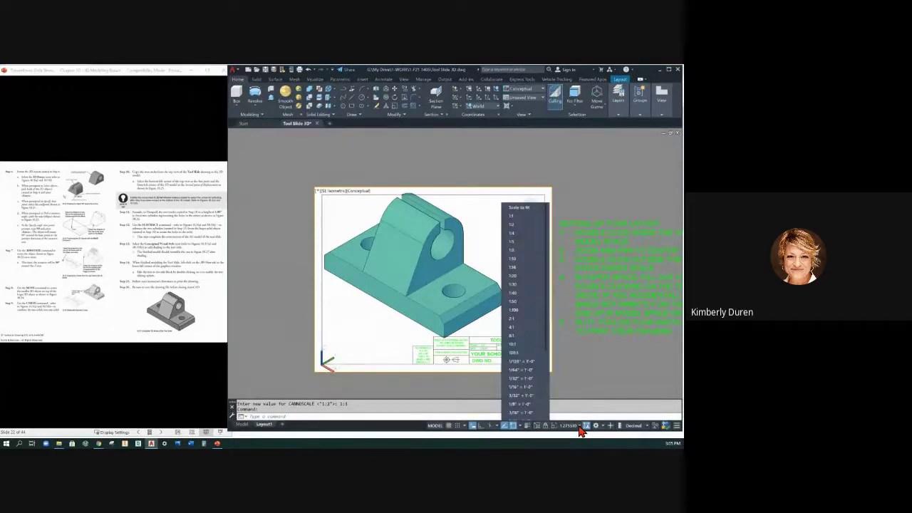
pyautogui.click(513, 225)
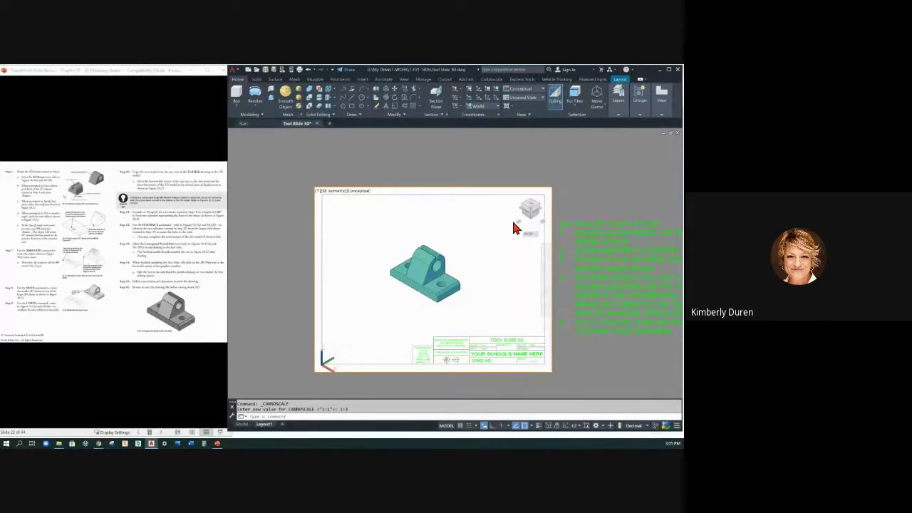
# Set the viewport scale back to 1:1 with the Tool Slide centred above the title block, and lock the viewport.
pyautogui.click(574, 425)
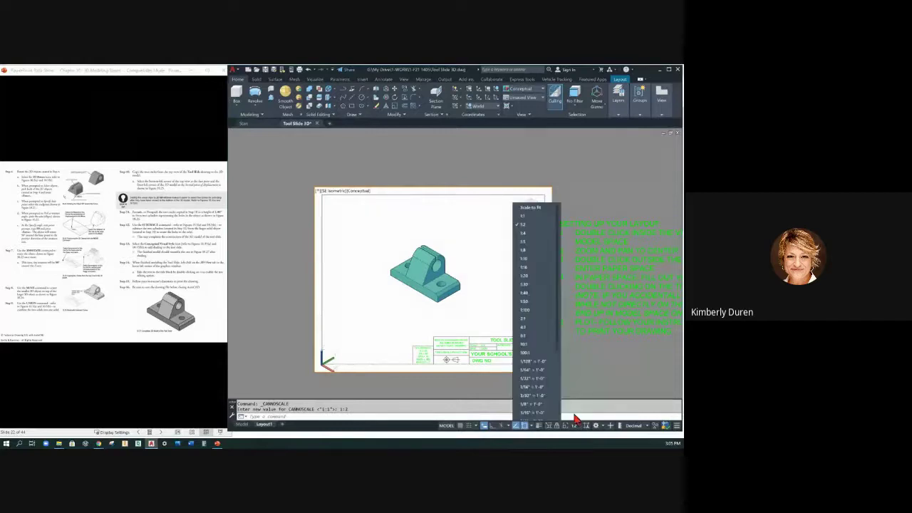
pyautogui.click(522, 221)
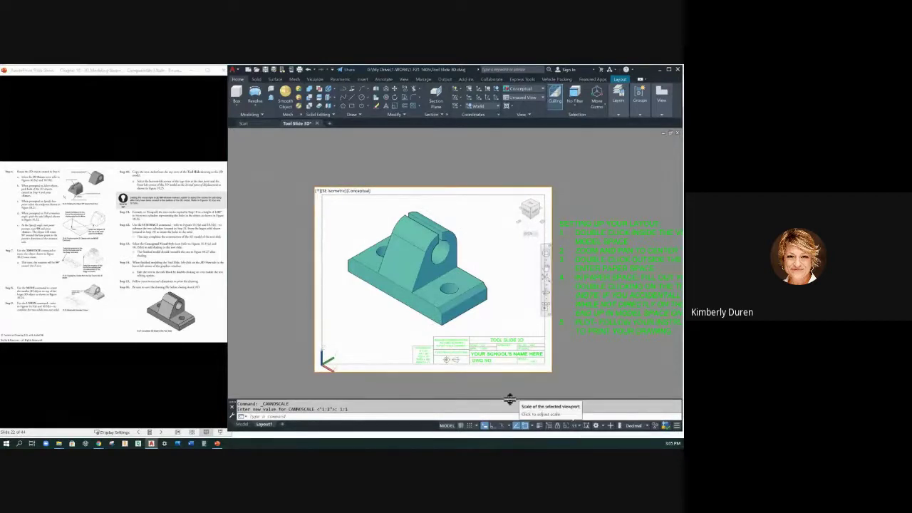
pyautogui.moveTo(370, 327)
pyautogui.mouseDown(button='middle')
pyautogui.moveTo(360, 327)
pyautogui.moveTo(381, 327)
pyautogui.mouseUp(button='middle')
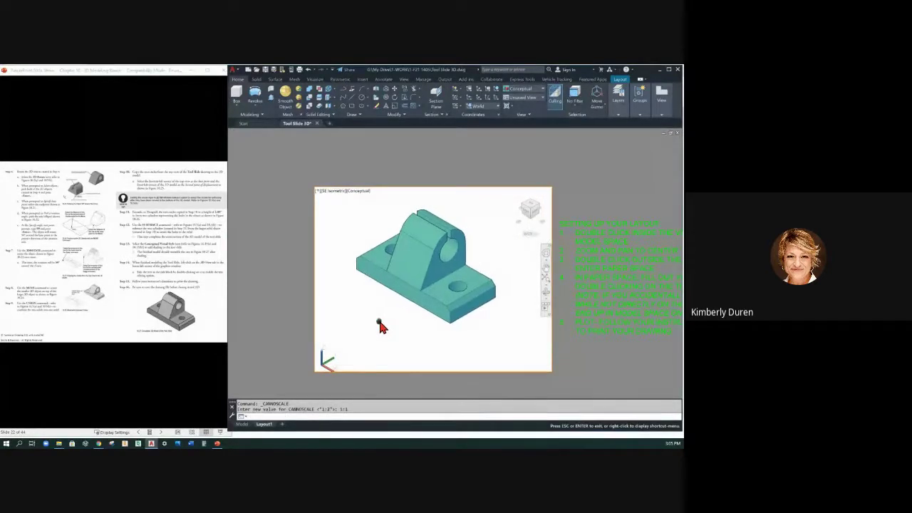
pyautogui.press('Escape')
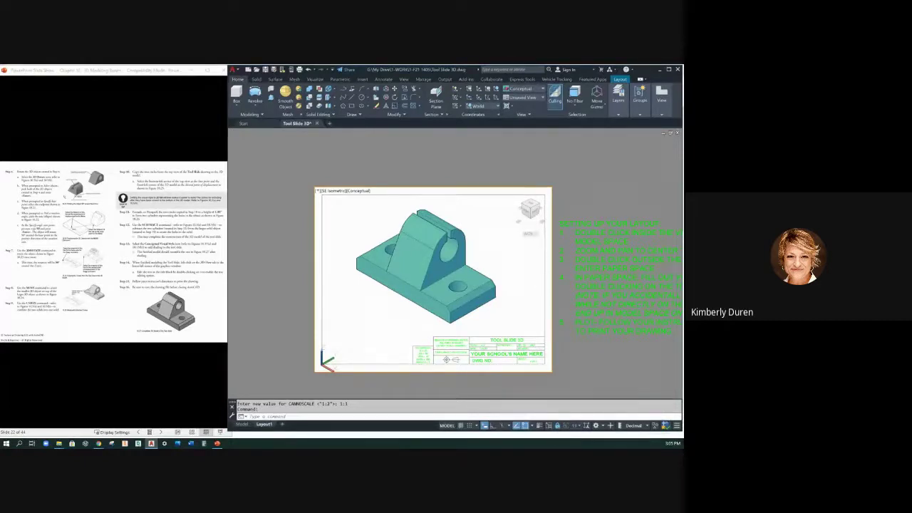
# Test the viewport lock by panning and zooming with the cursor over the Tool Slide model.
pyautogui.moveTo(456, 235); pyautogui.dragTo(435, 246, button='middle')
pyautogui.doubleClick(456, 256)
pyautogui.scroll(-6, 460, 266)
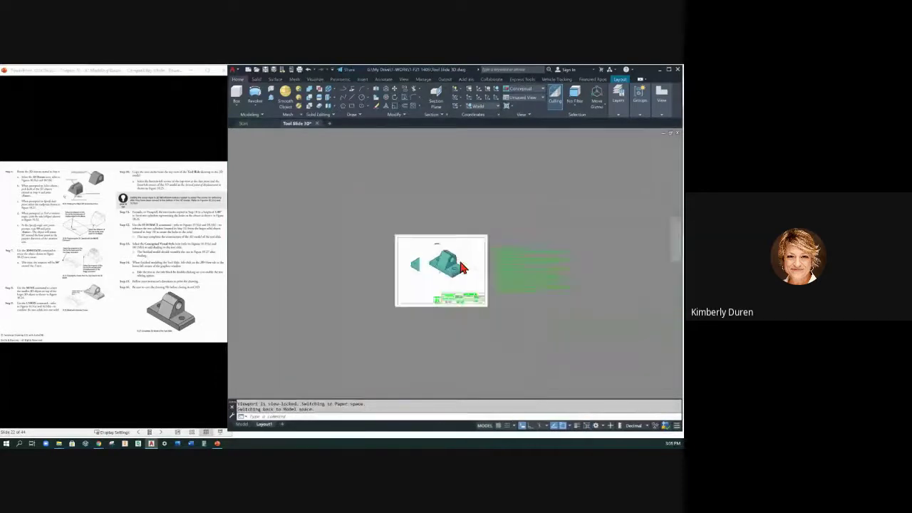
pyautogui.scroll(8, 463, 266)
pyautogui.scroll(-2, 460, 266)
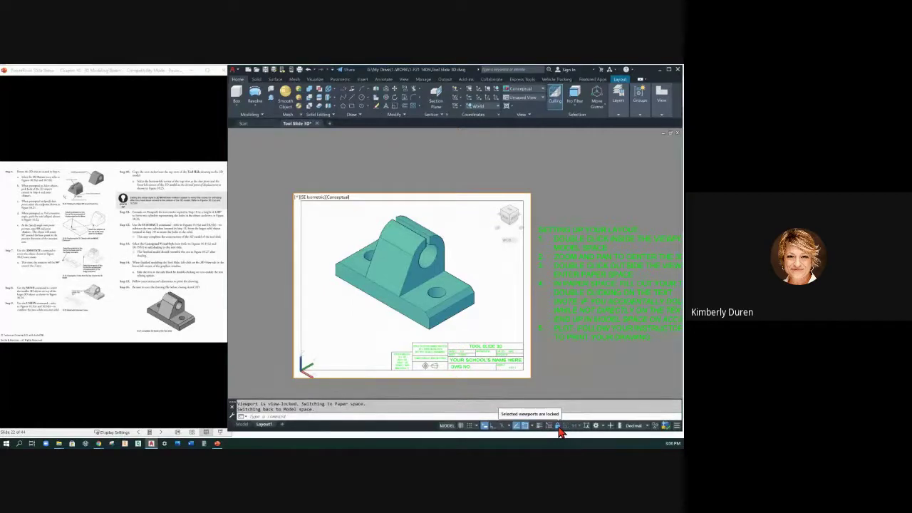
# Return the layout to paper space and save the Tool Slide 3D drawing.
pyautogui.click(448, 427)
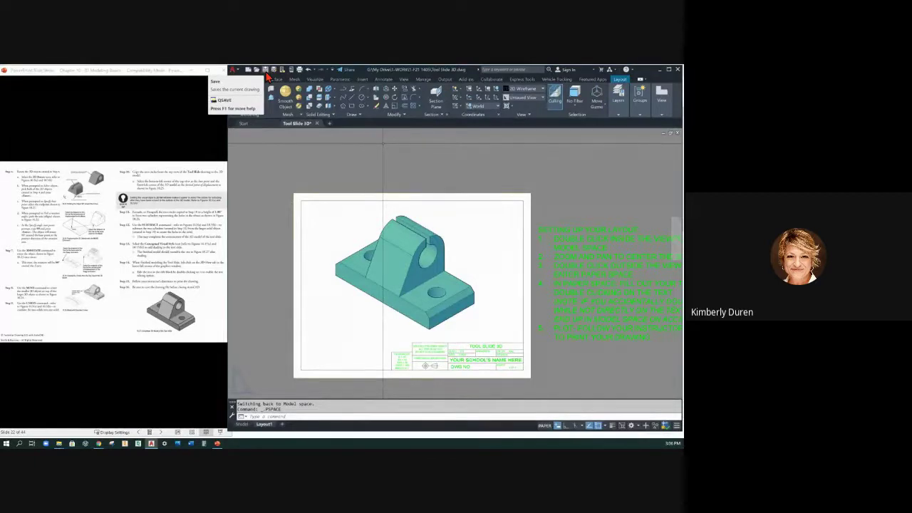
pyautogui.click(265, 70)
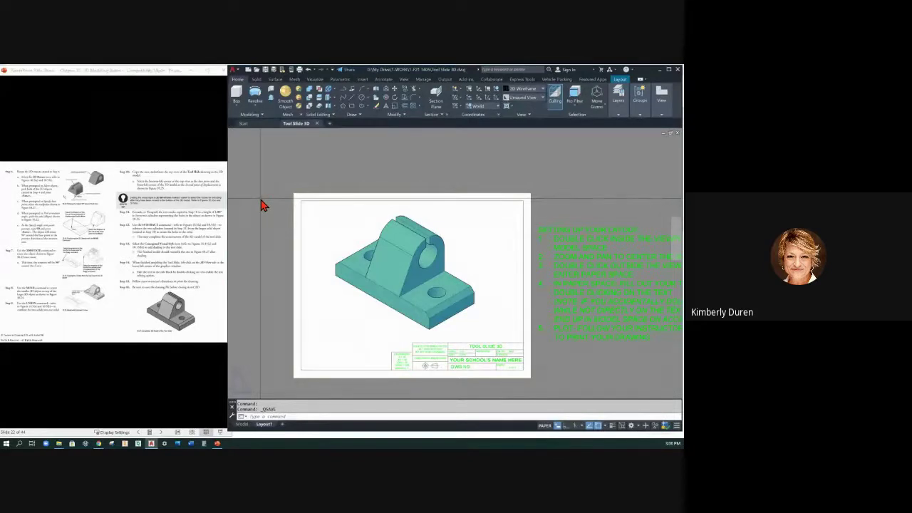
# Switch to the PowerPoint slides and advance past the check print to Project 10-2 The Bracket.
pyautogui.click(151, 245)
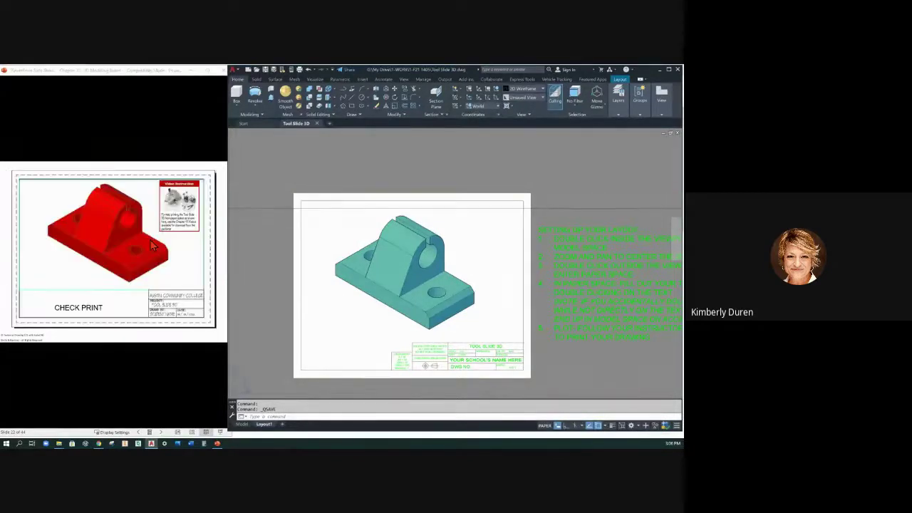
pyautogui.click(151, 245)
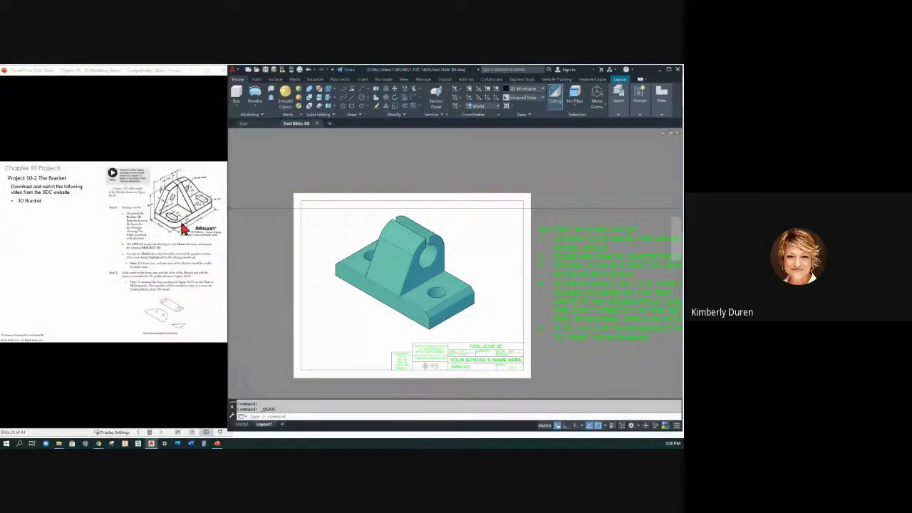